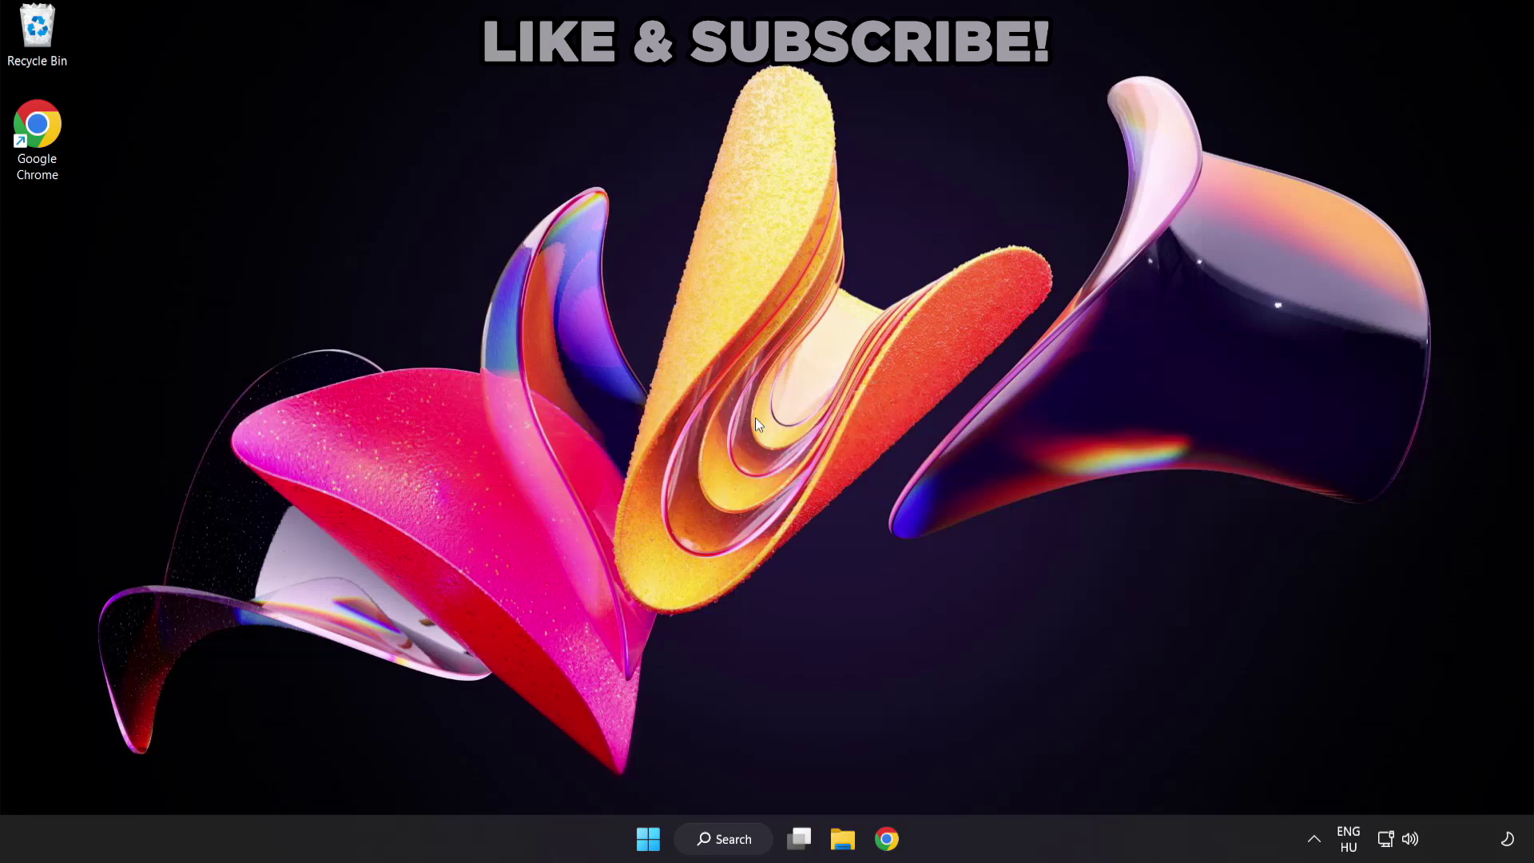
Search Windows for 'device manager'
click(736, 847)
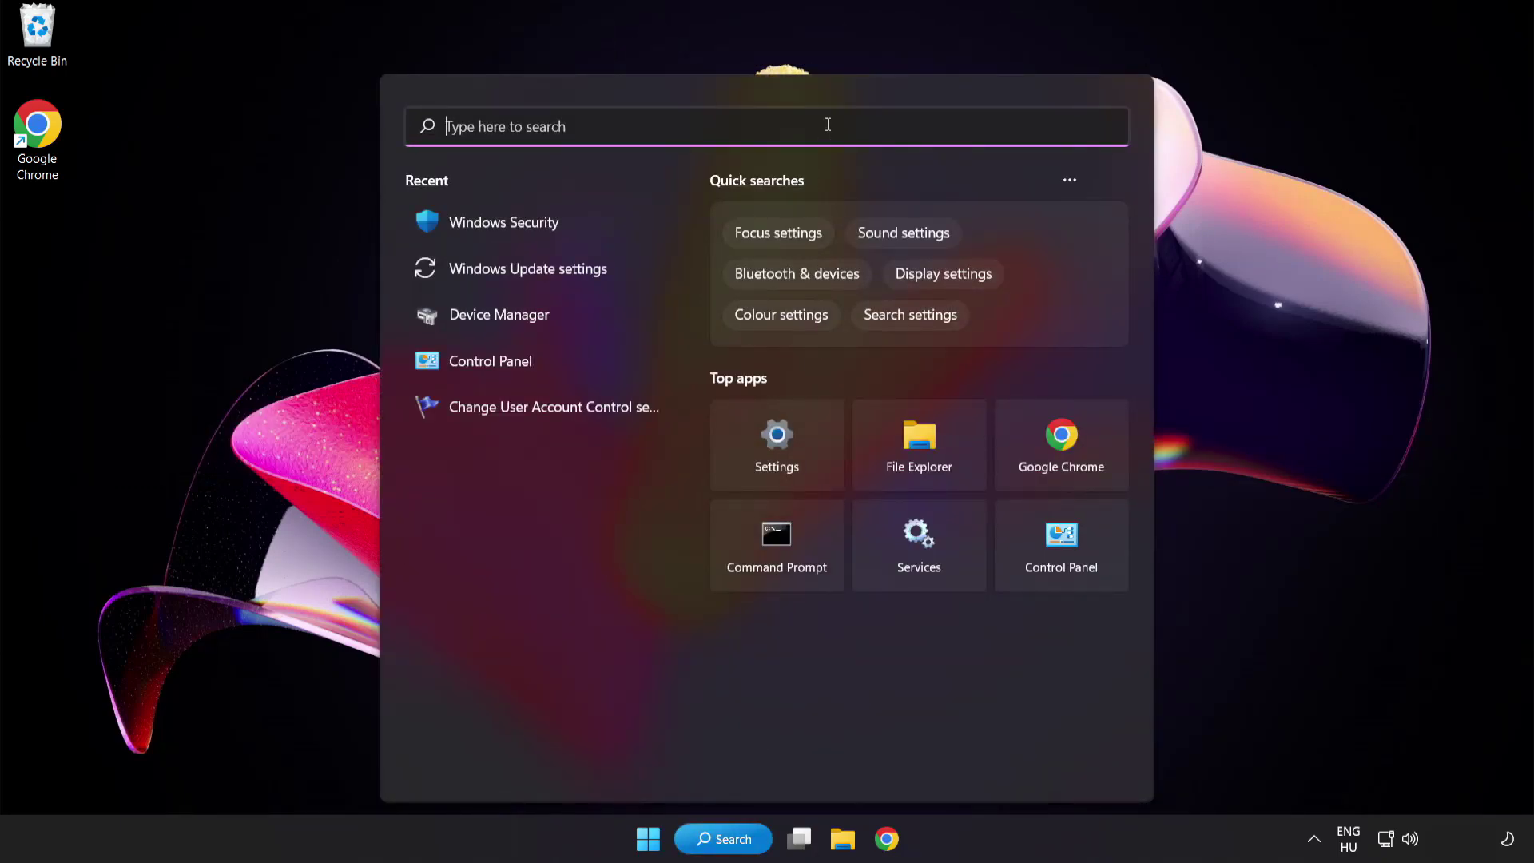
text(device ma)
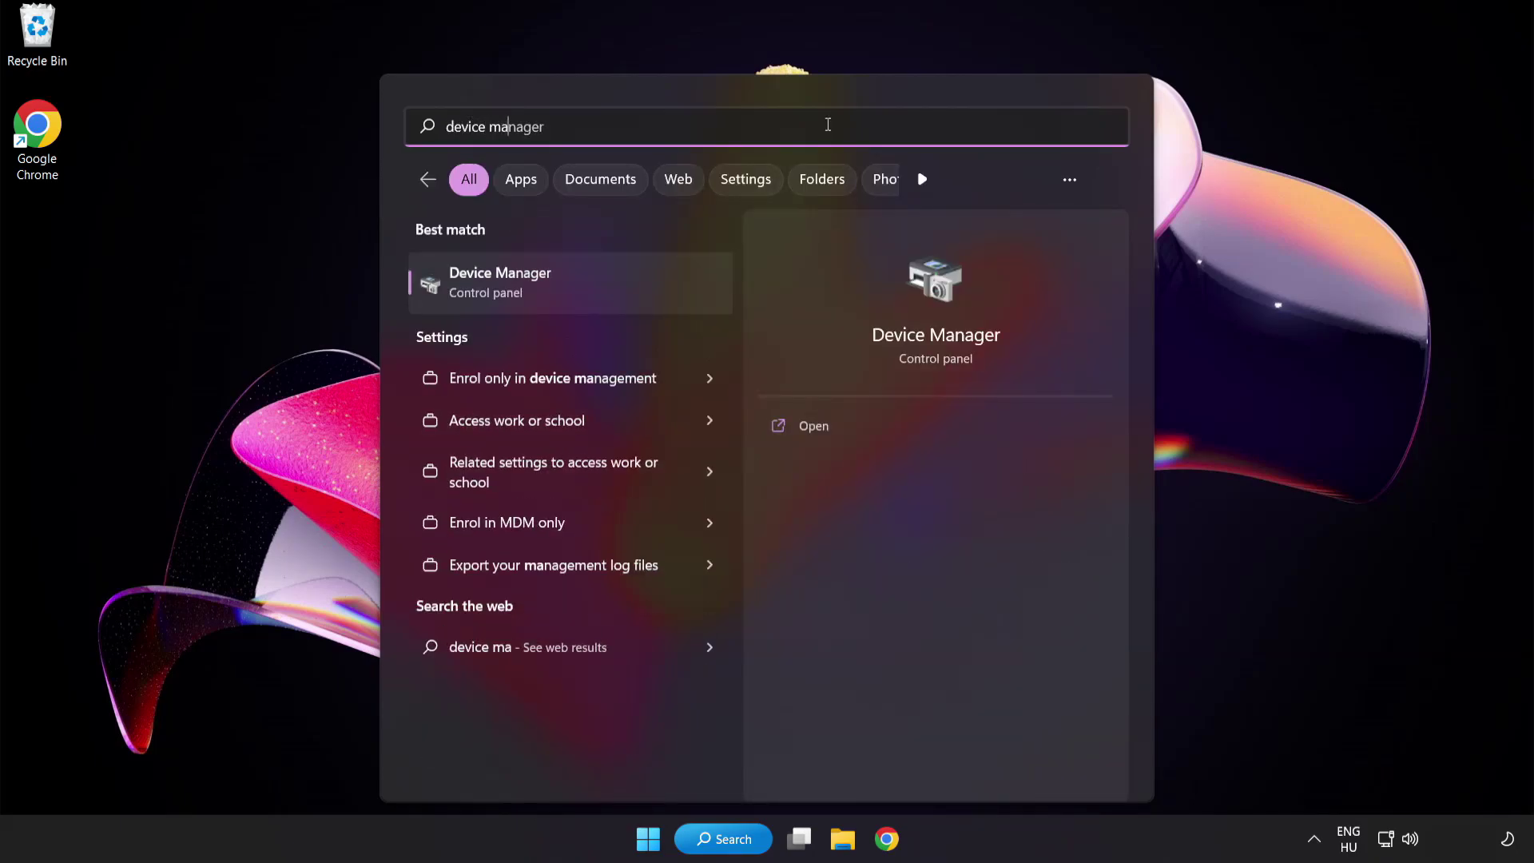
text(nager)
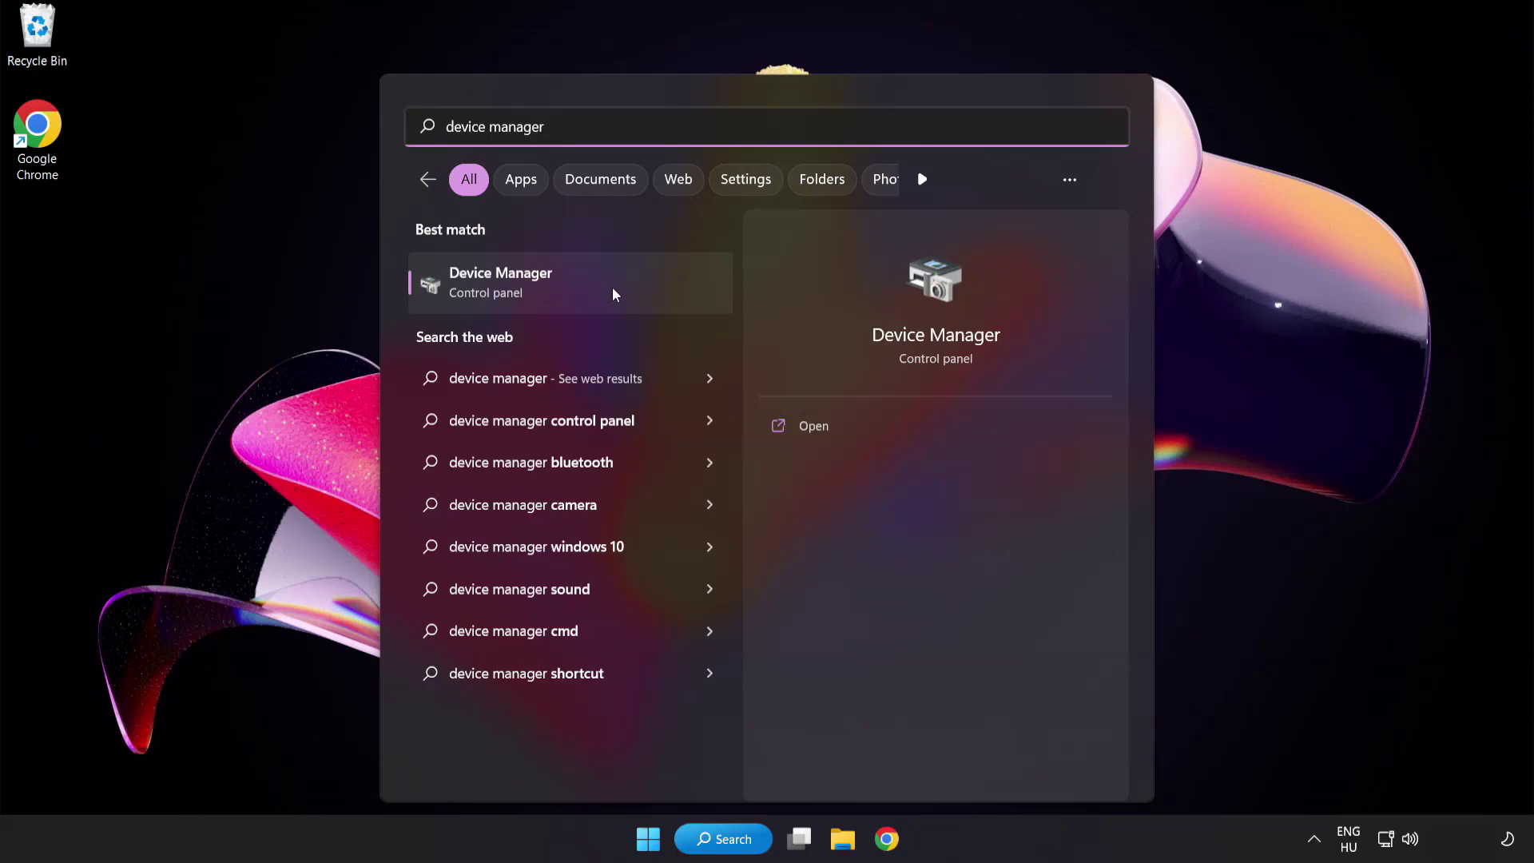
Open Device Manager and select the VMware SVGA 3D adapter under Display adapters
click(613, 289)
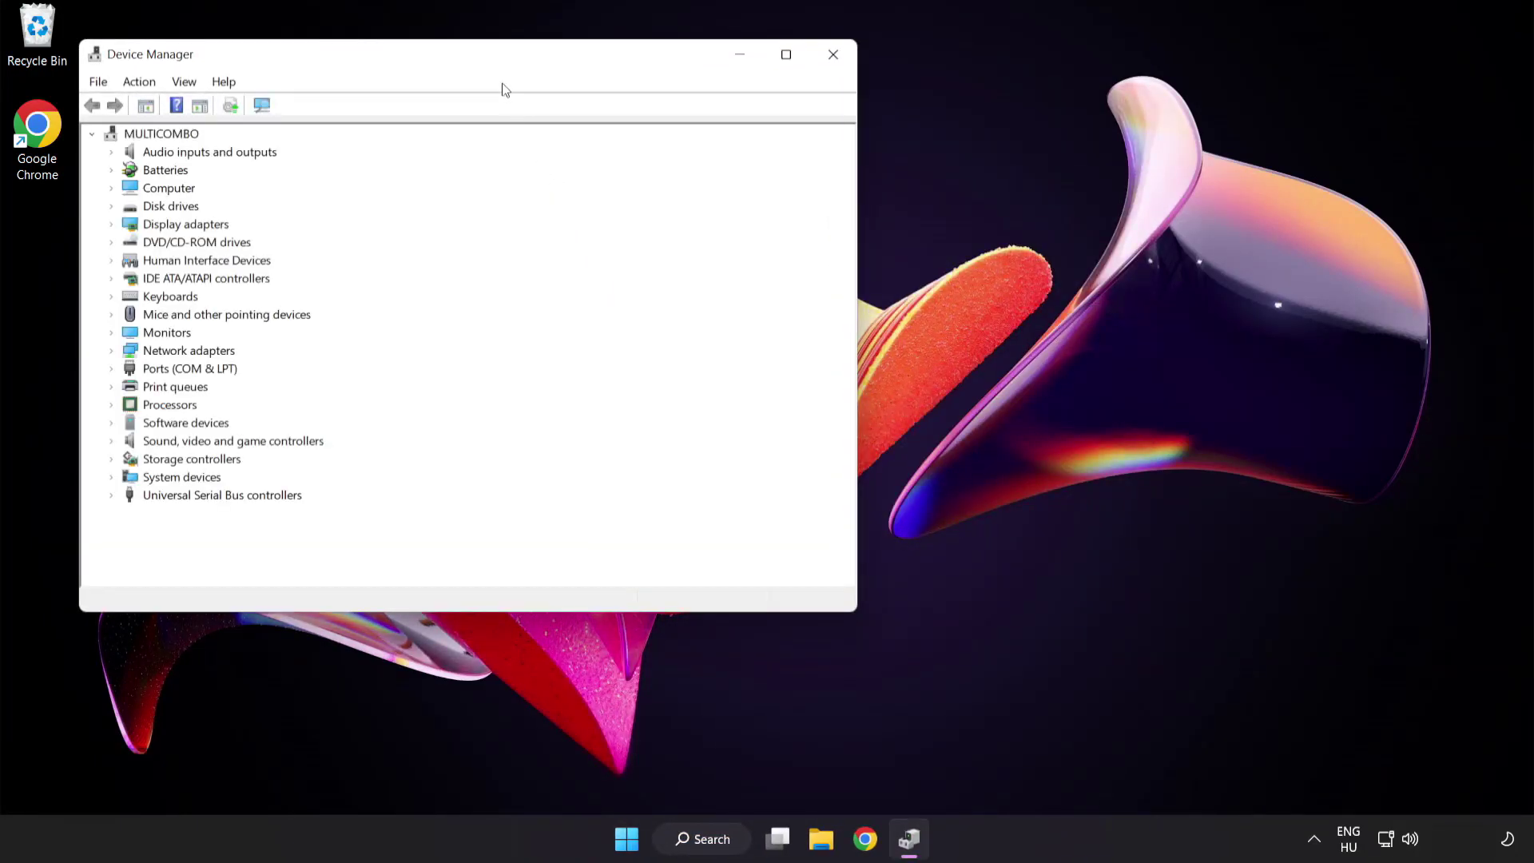
drag(495, 61, 752, 160)
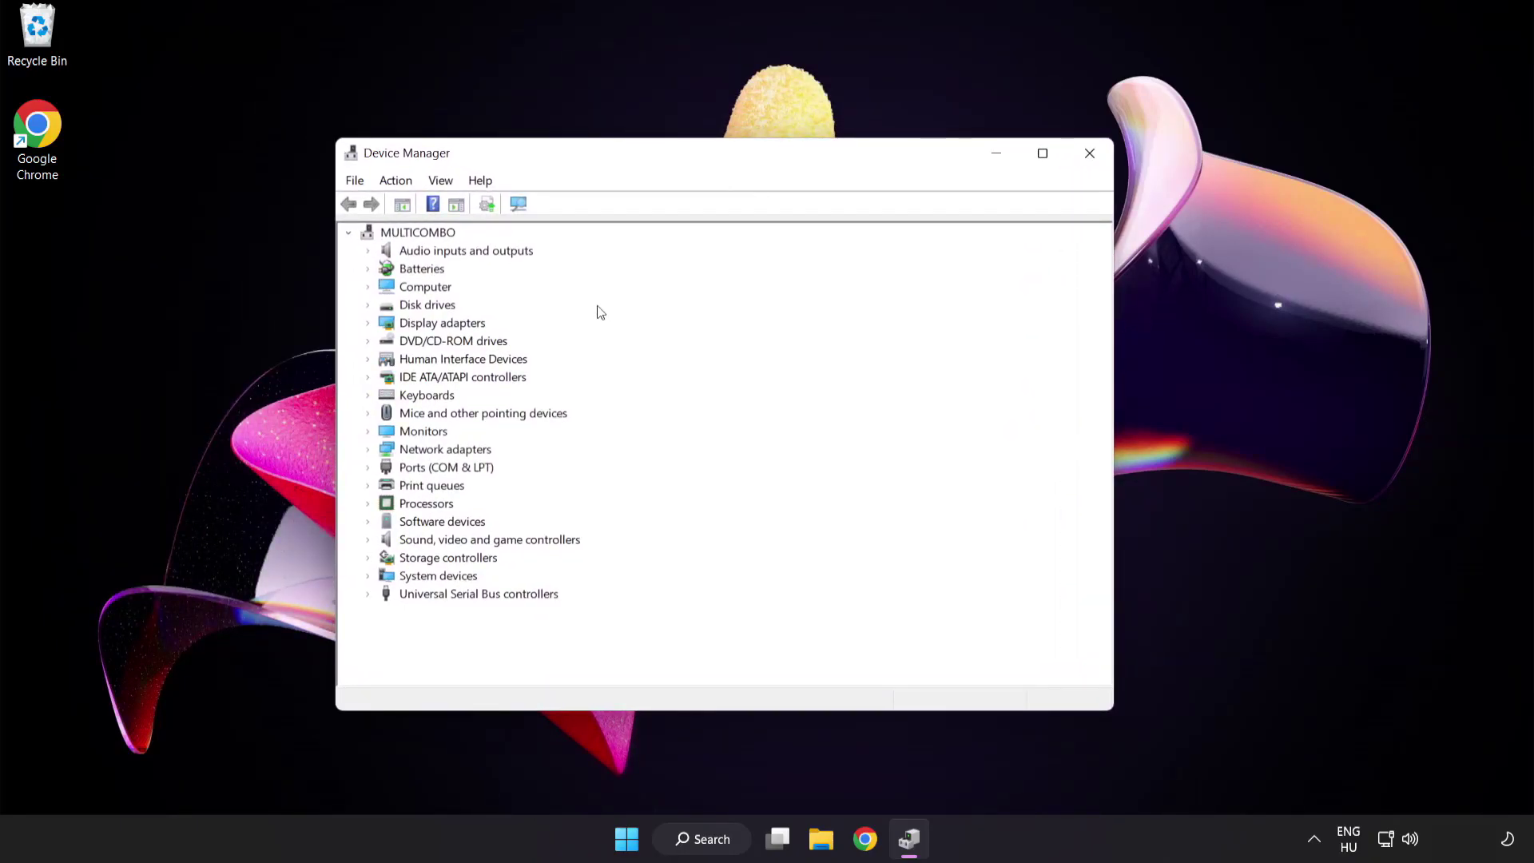
click(473, 329)
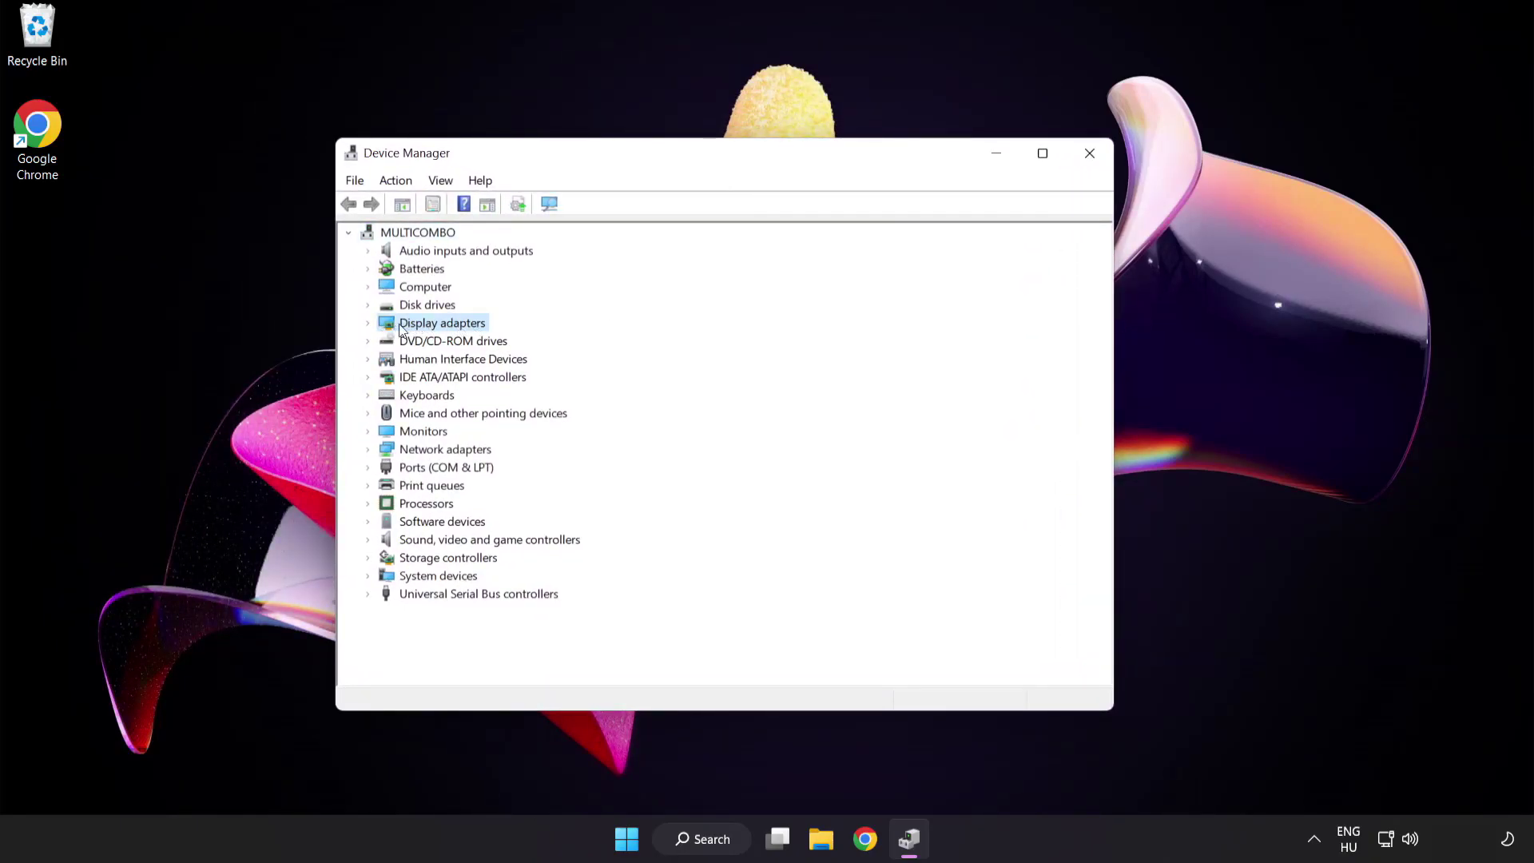
click(367, 323)
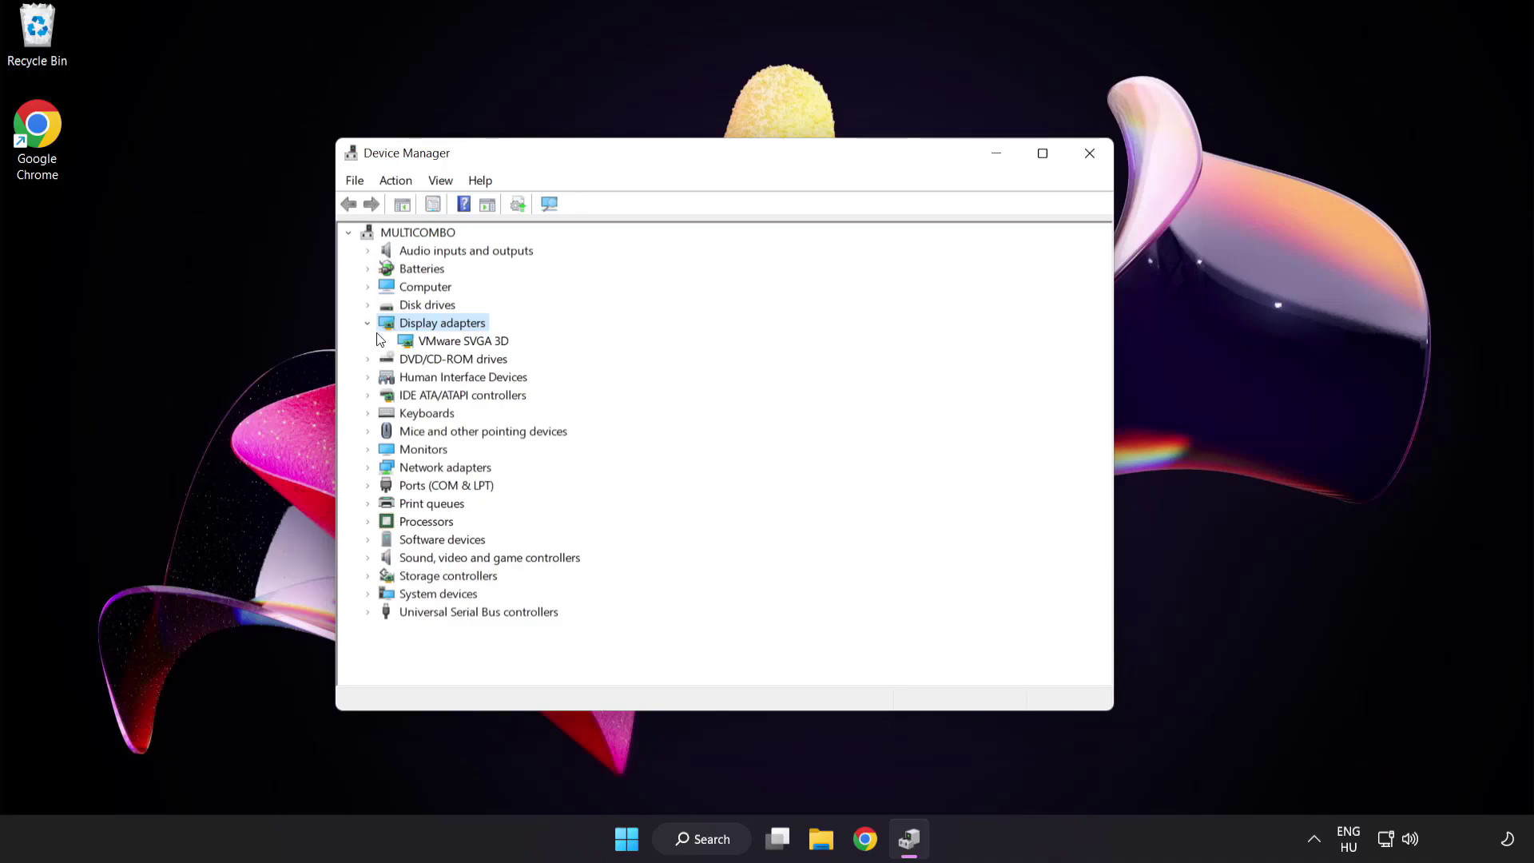
click(406, 343)
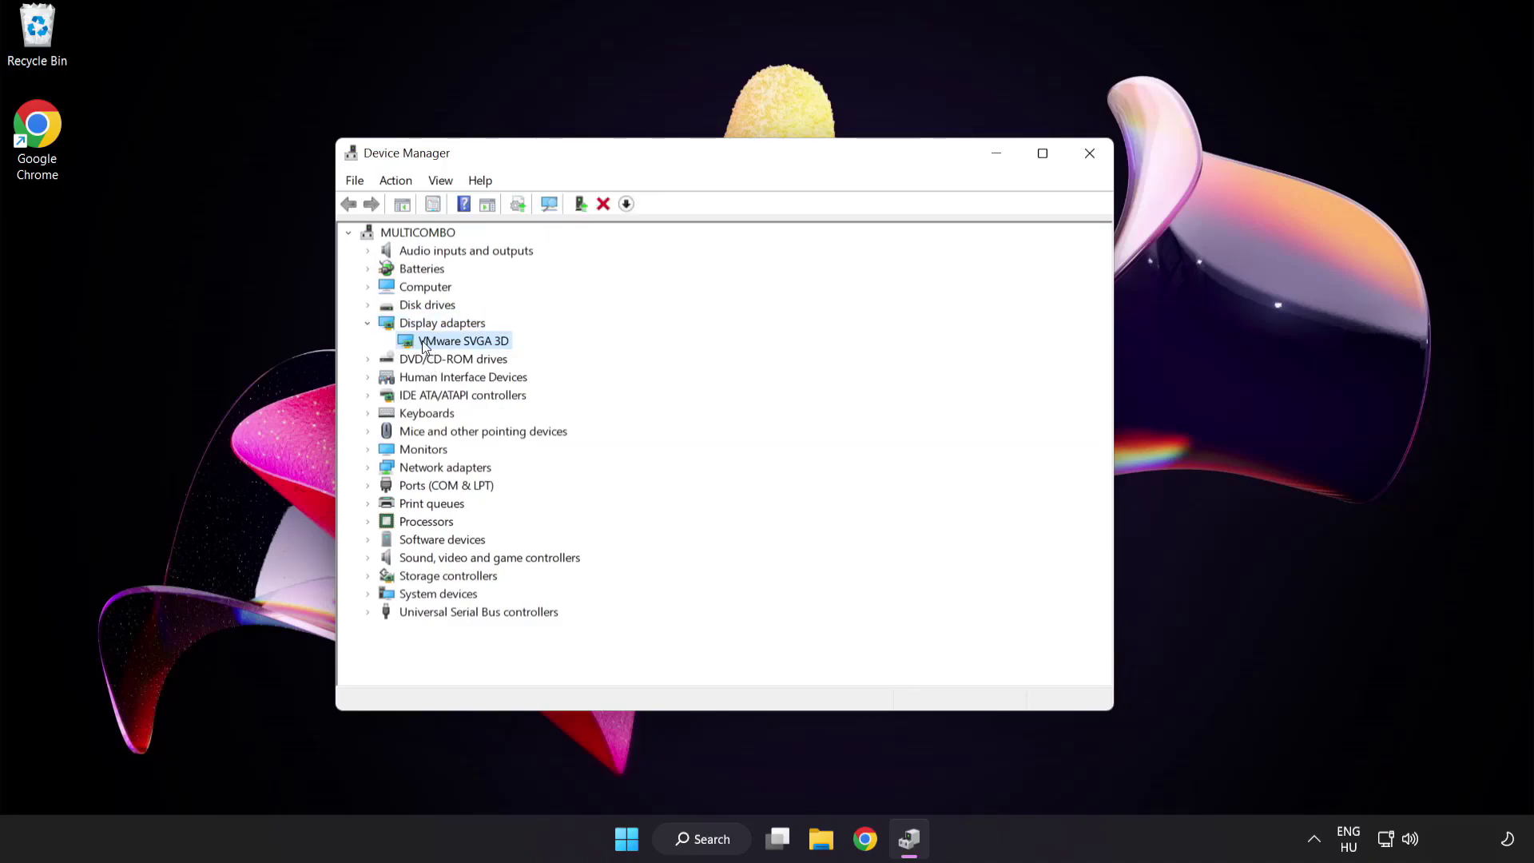
Search automatically for a newer VMware SVGA 3D driver; the best driver is already installed
right_click(451, 341)
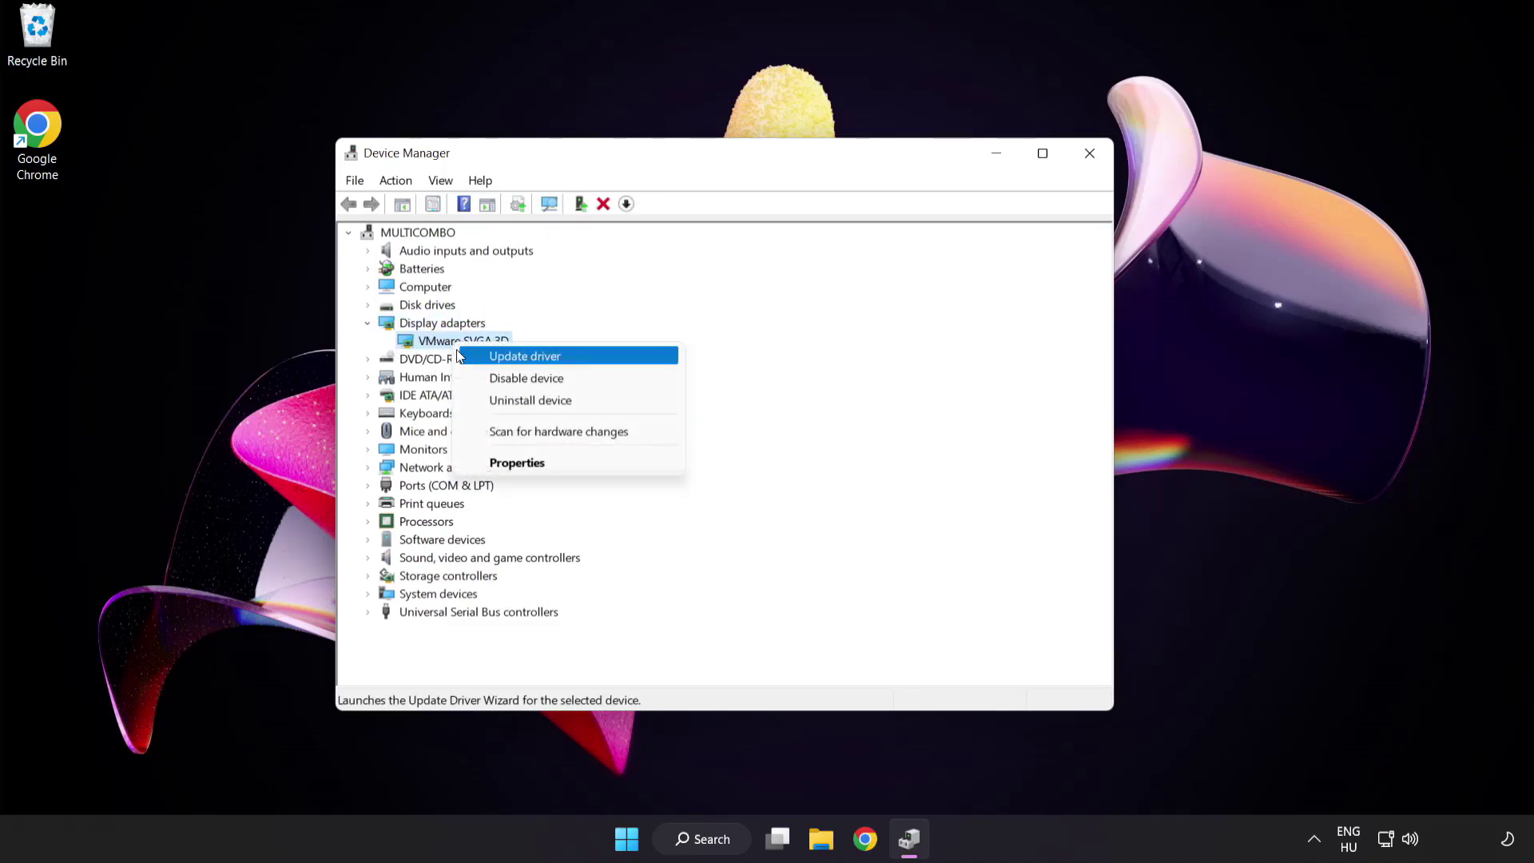
click(595, 356)
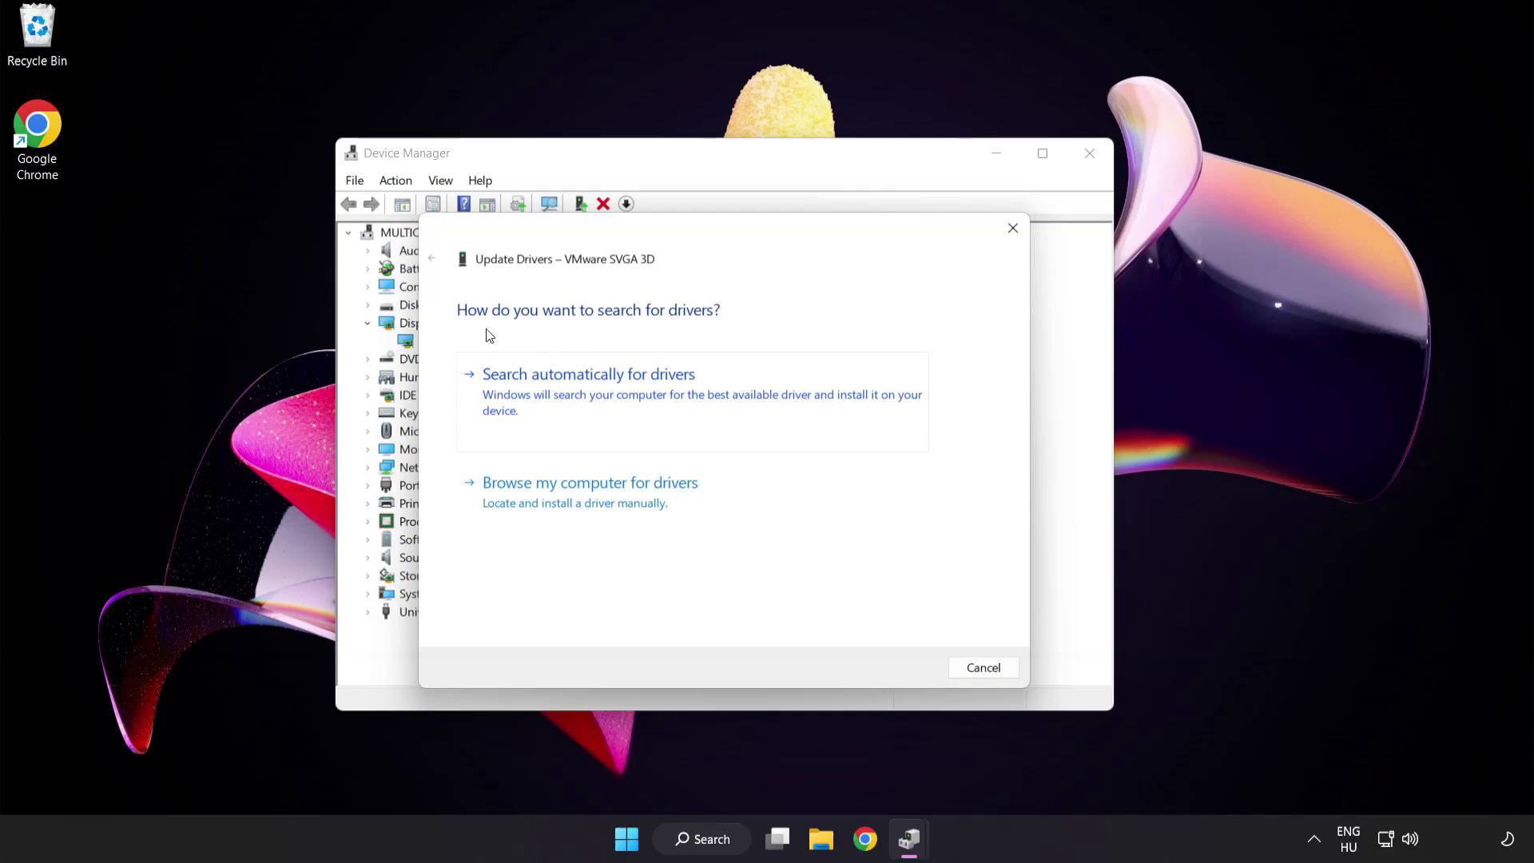
click(668, 395)
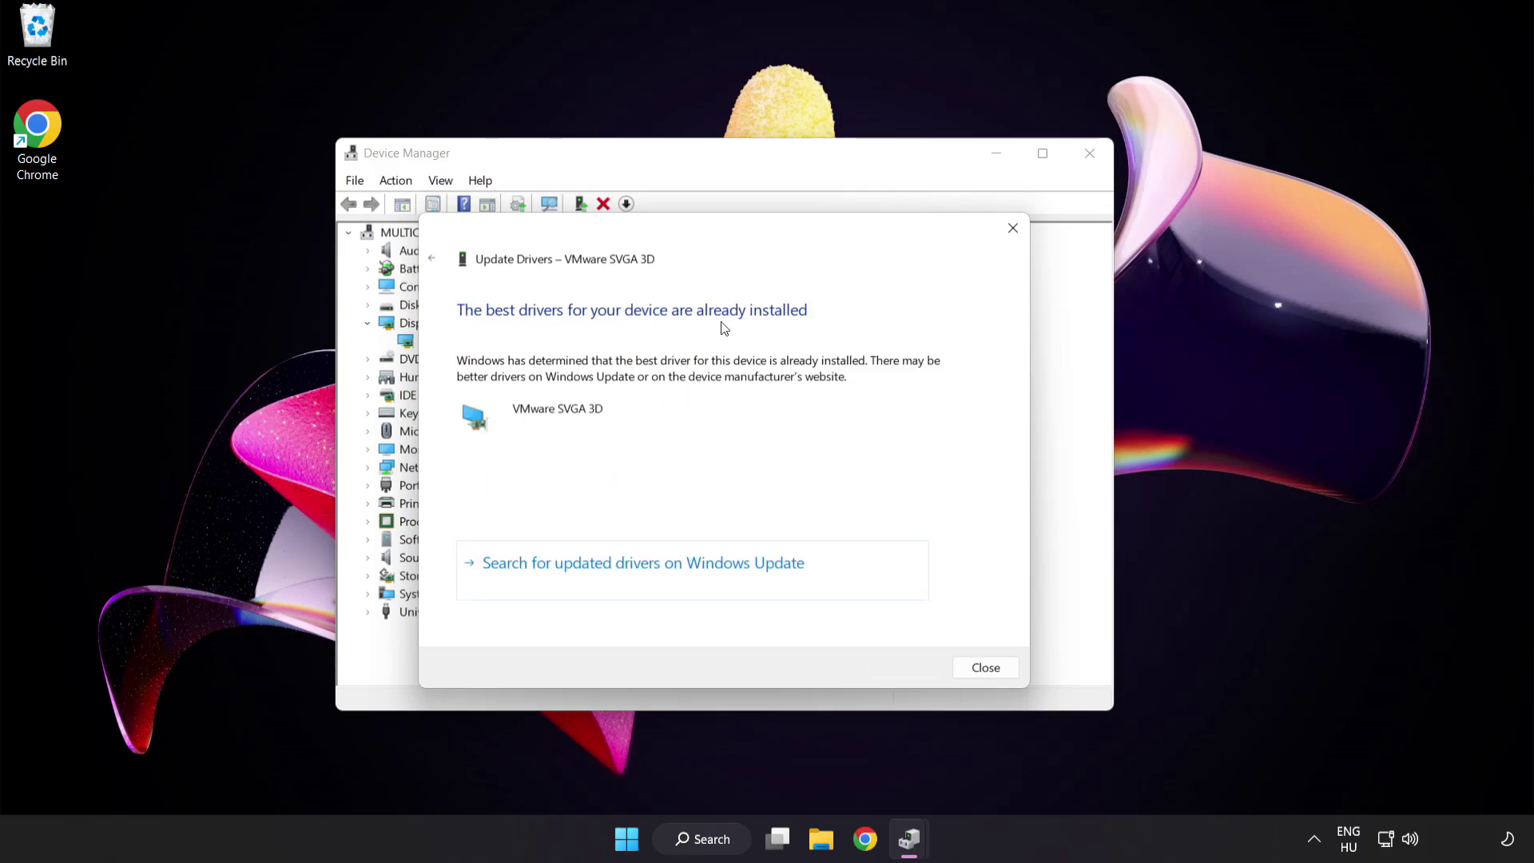
click(982, 674)
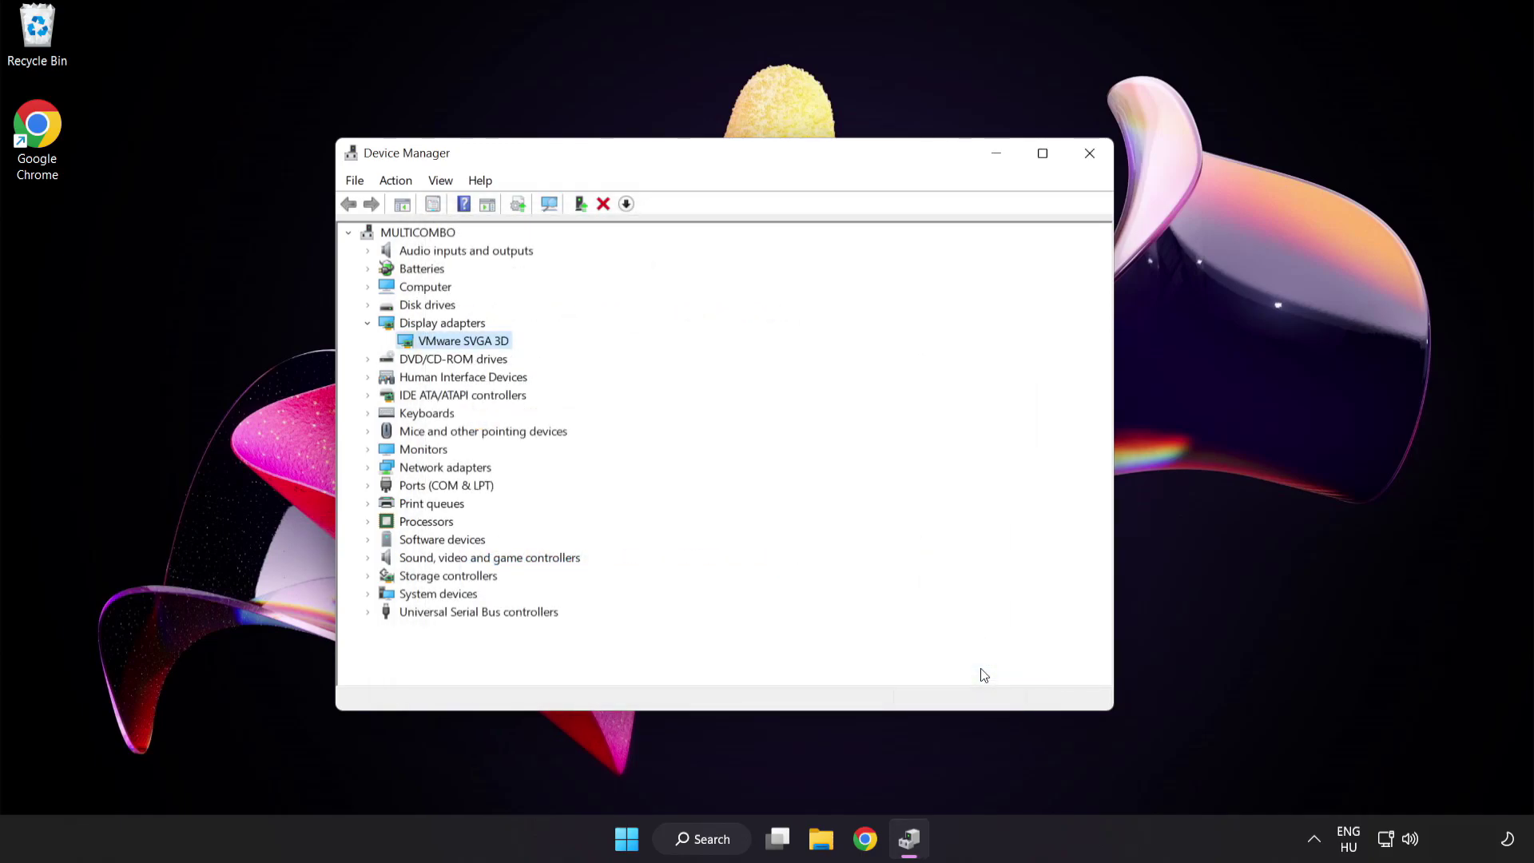
Close Device Manager and run a Windows Update check, confirming the PC is up to date
click(1090, 155)
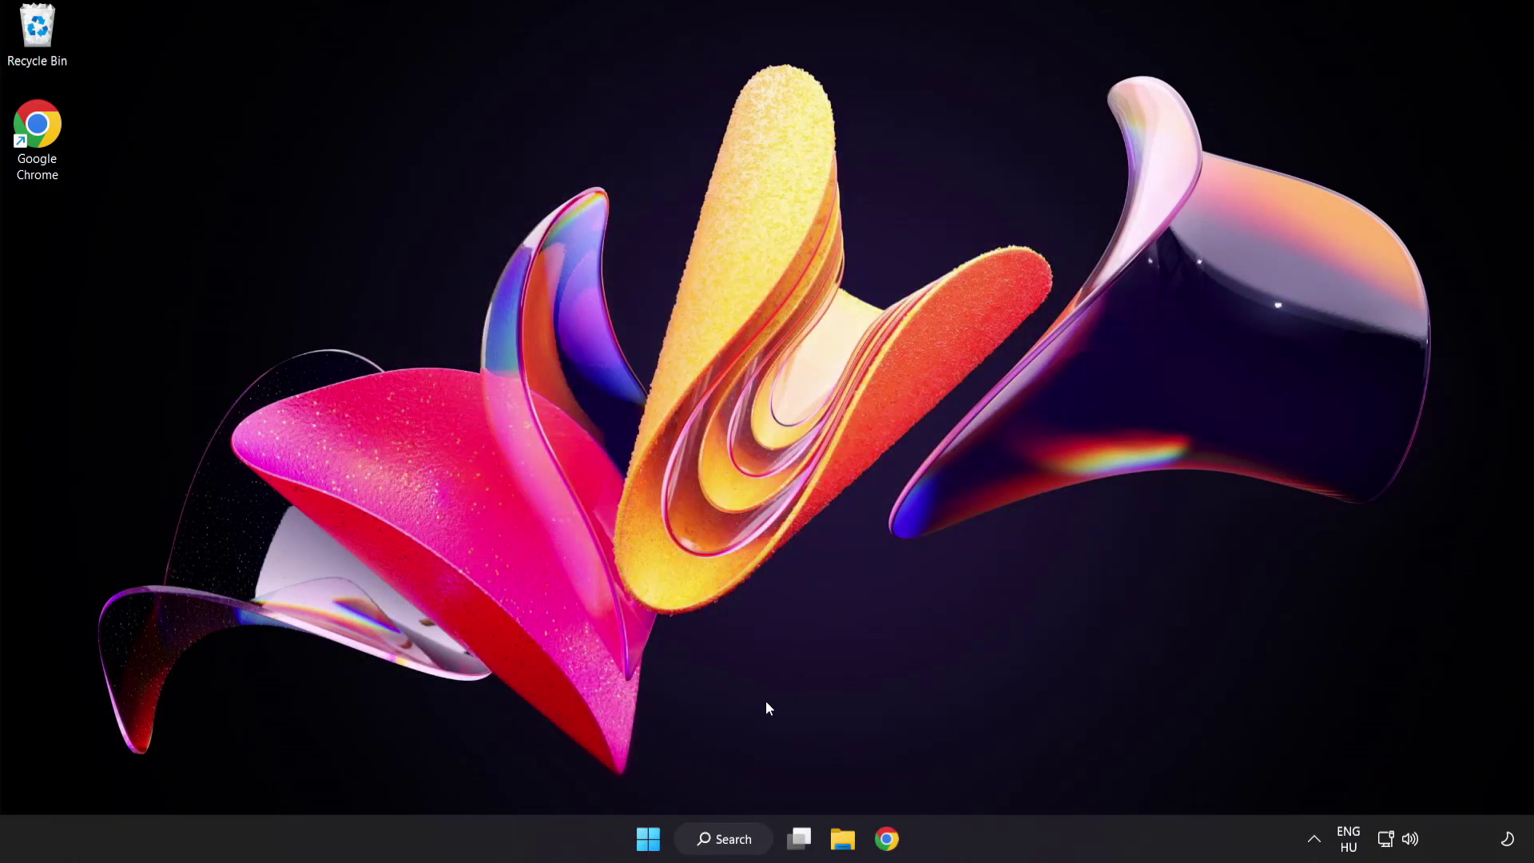
click(742, 845)
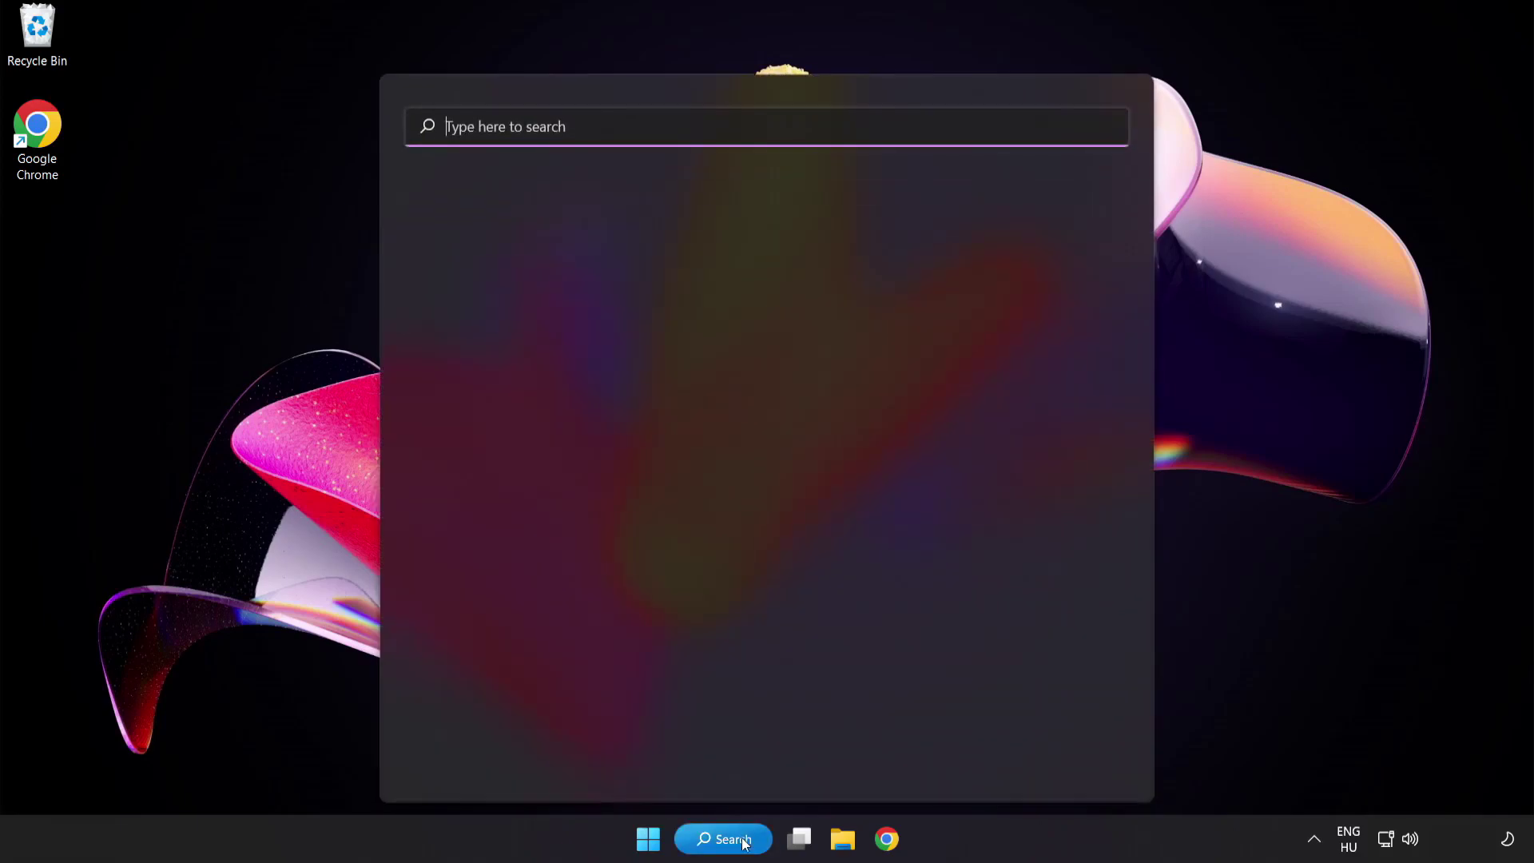
text(u)
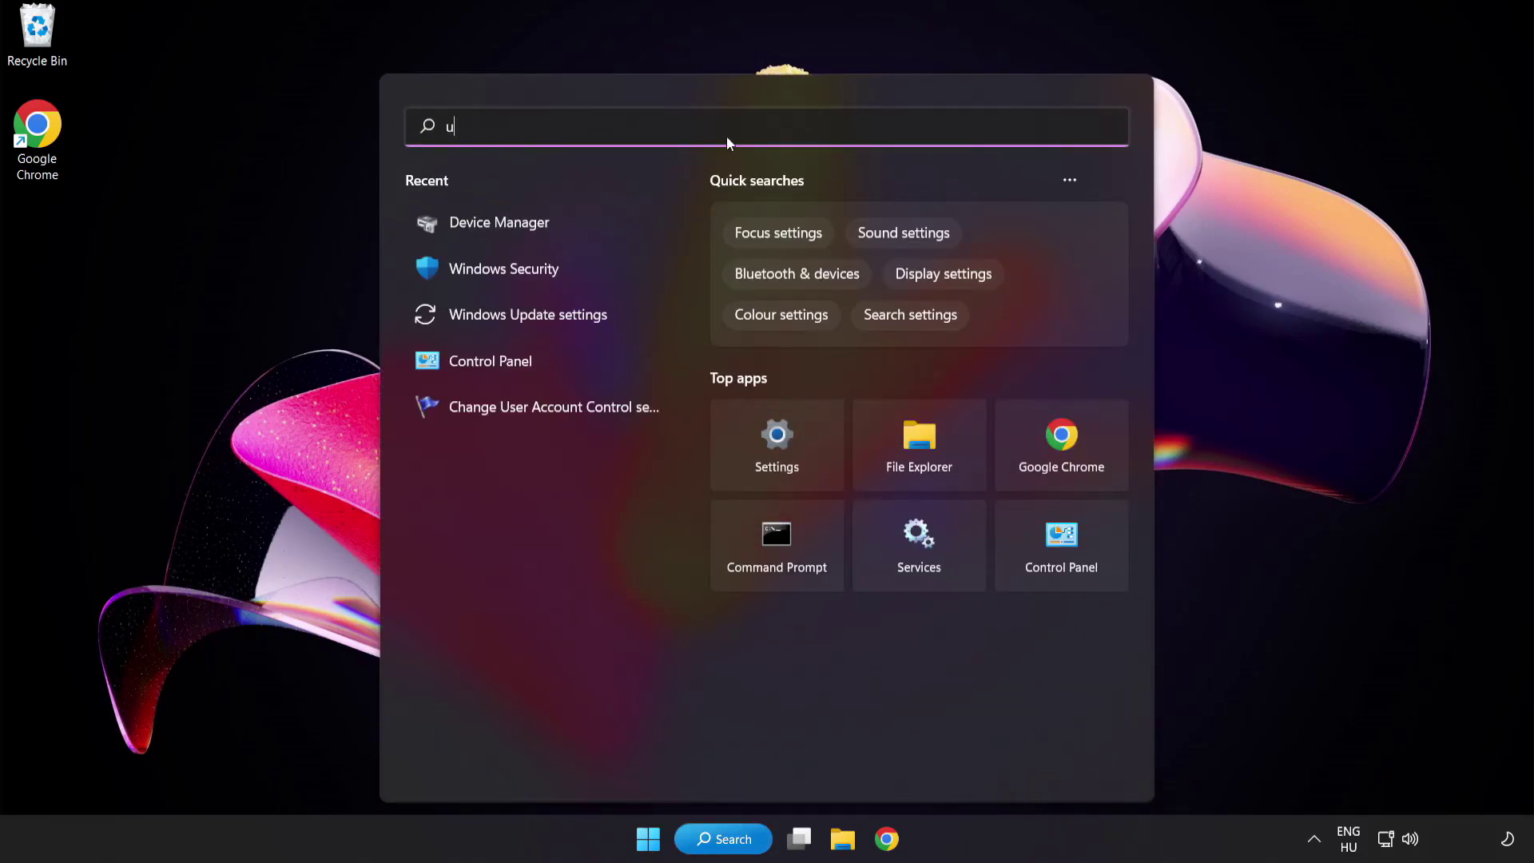
text(pdate)
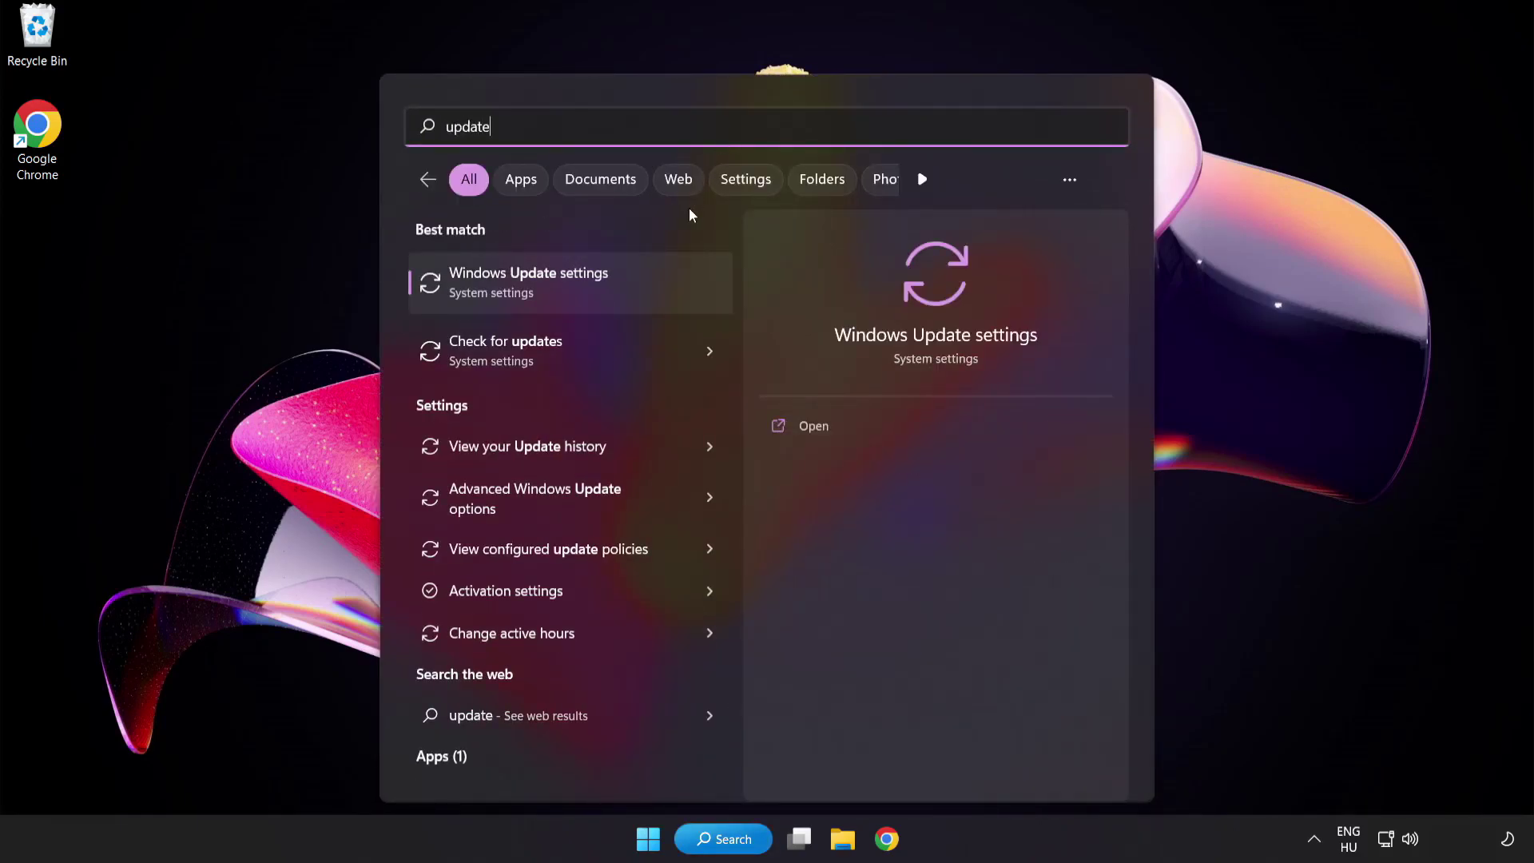
click(586, 289)
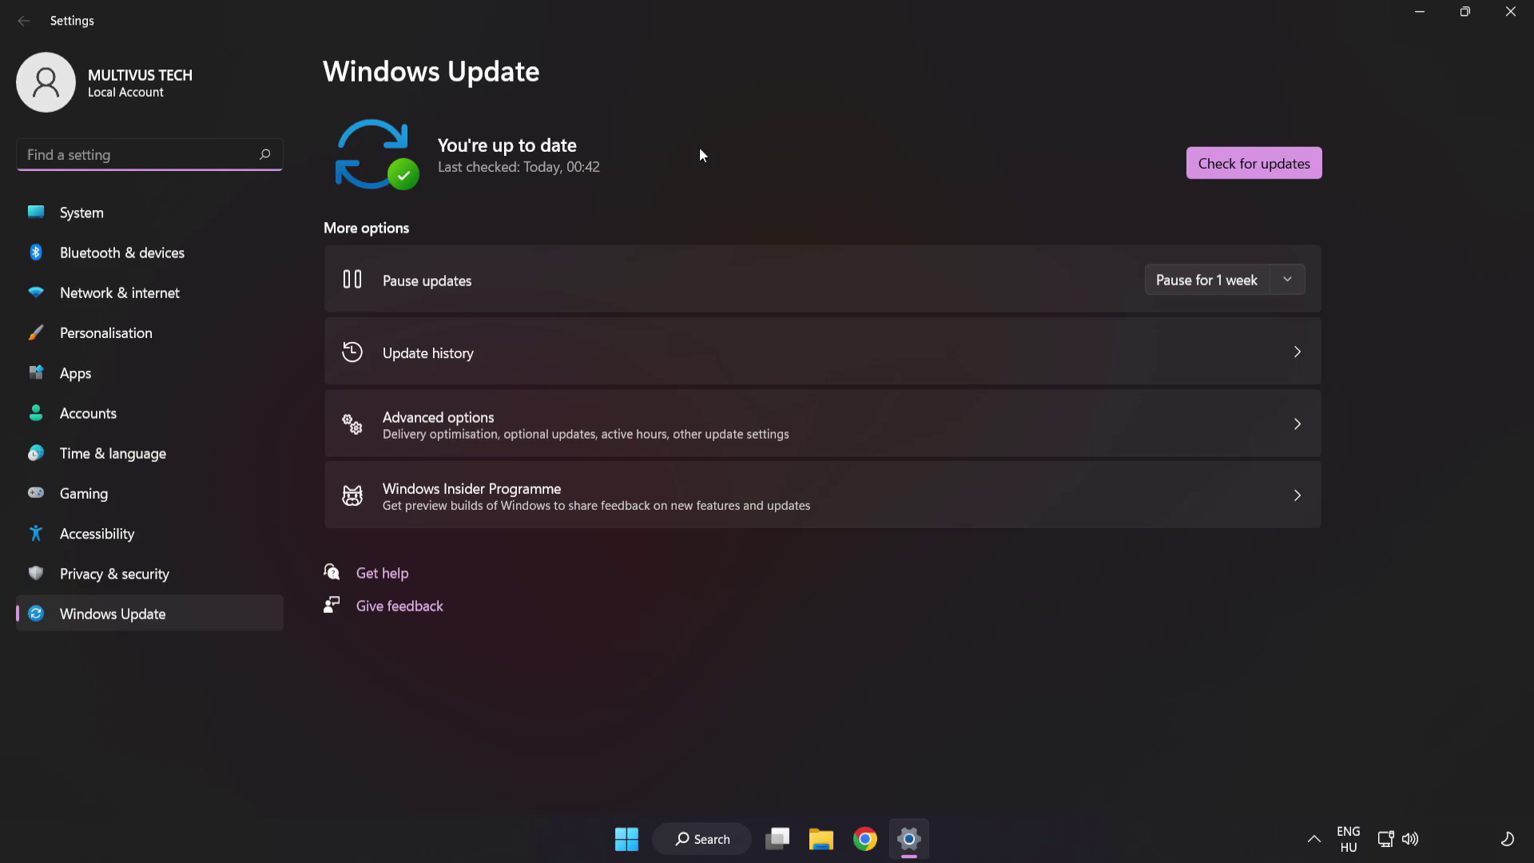
click(1249, 173)
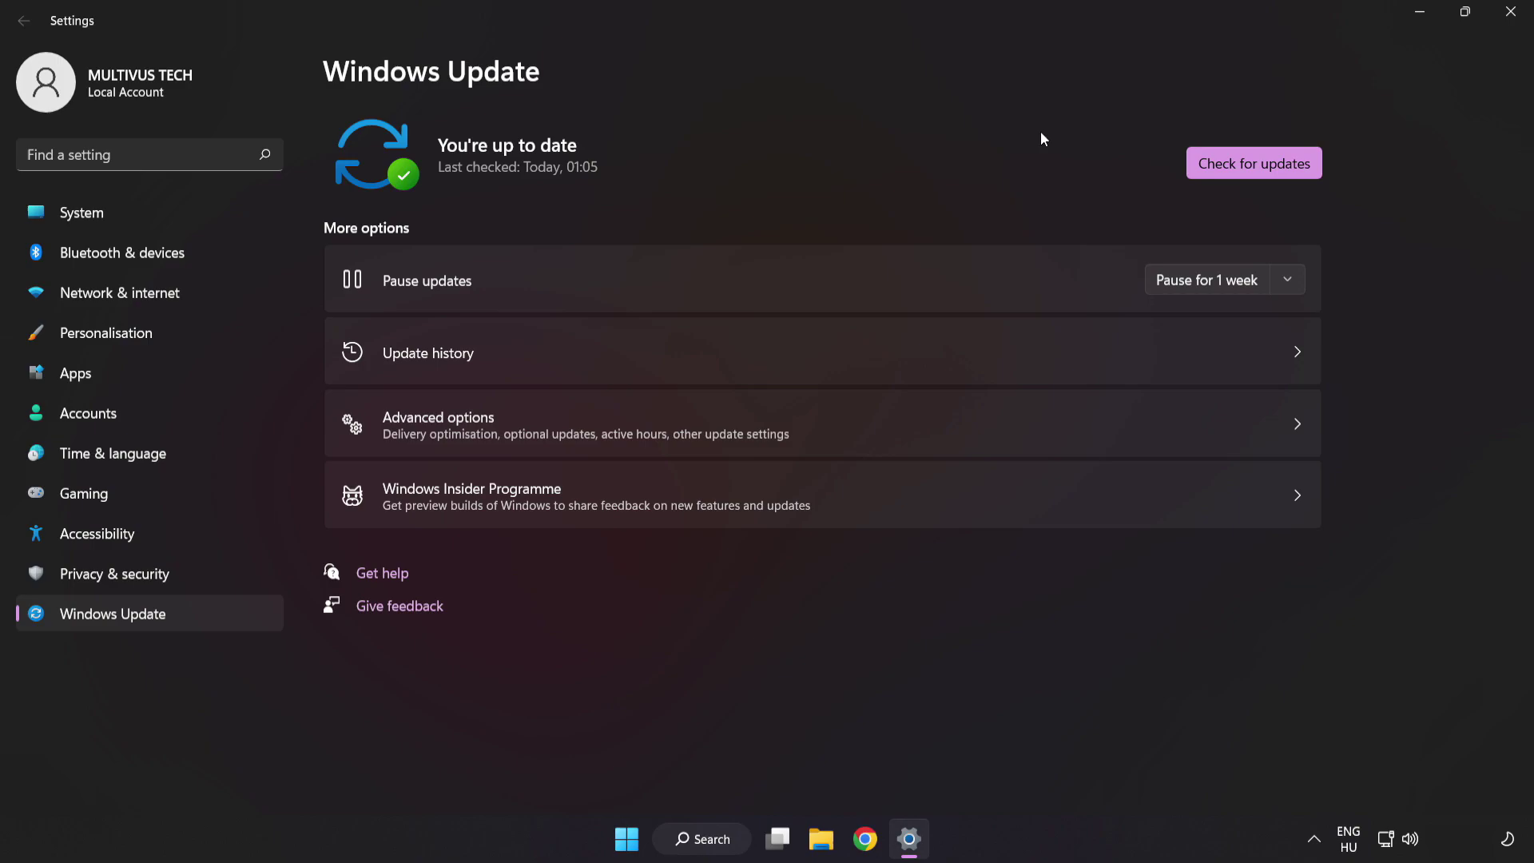
click(1510, 21)
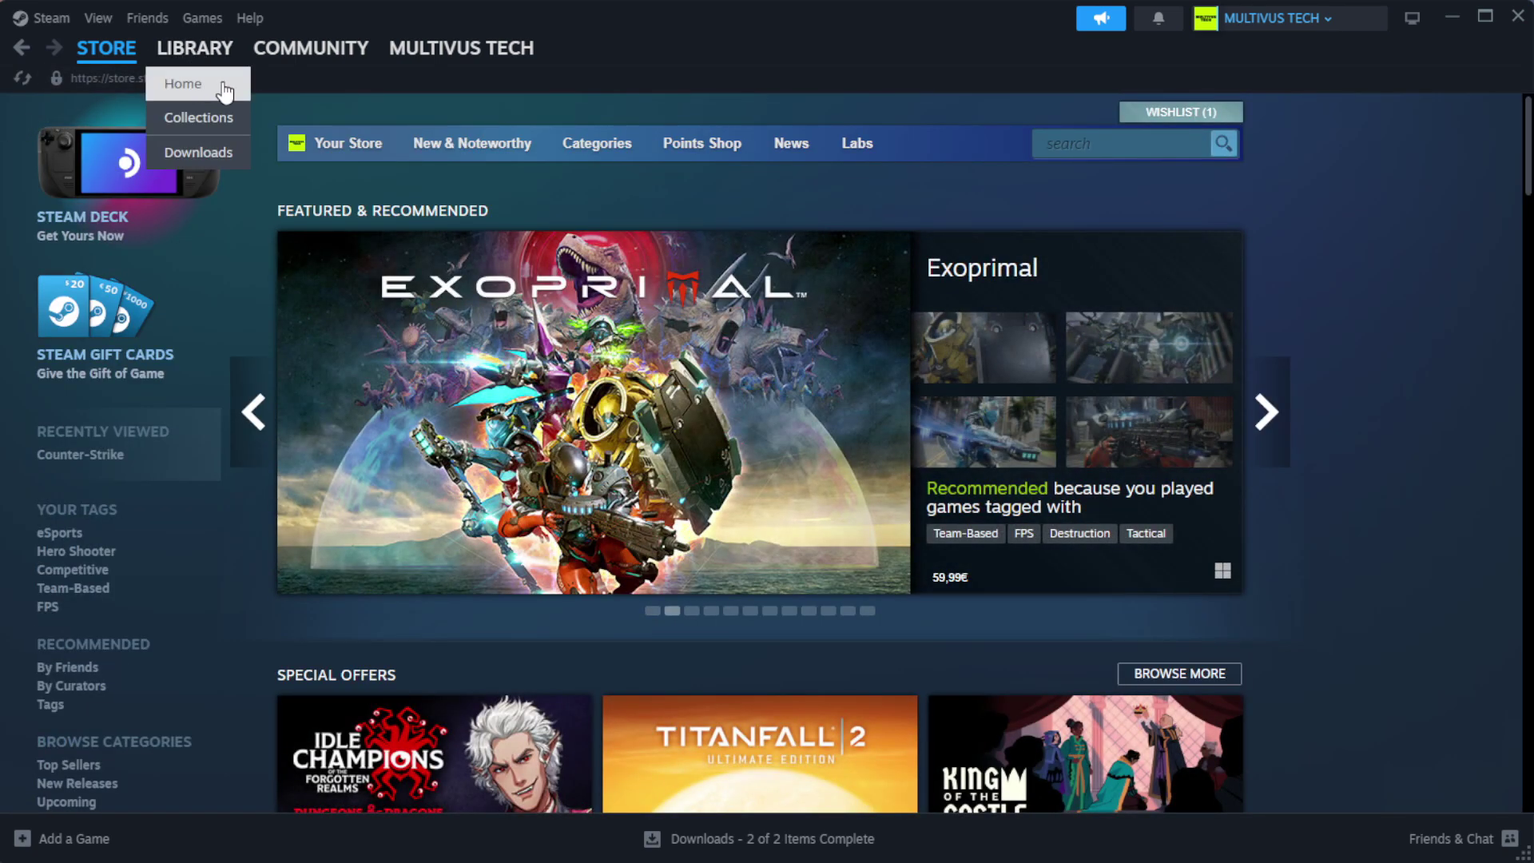
Verify YOUR NOT WORKING GAME's installed files from its Steam Library properties; all 1039 files validate
click(198, 82)
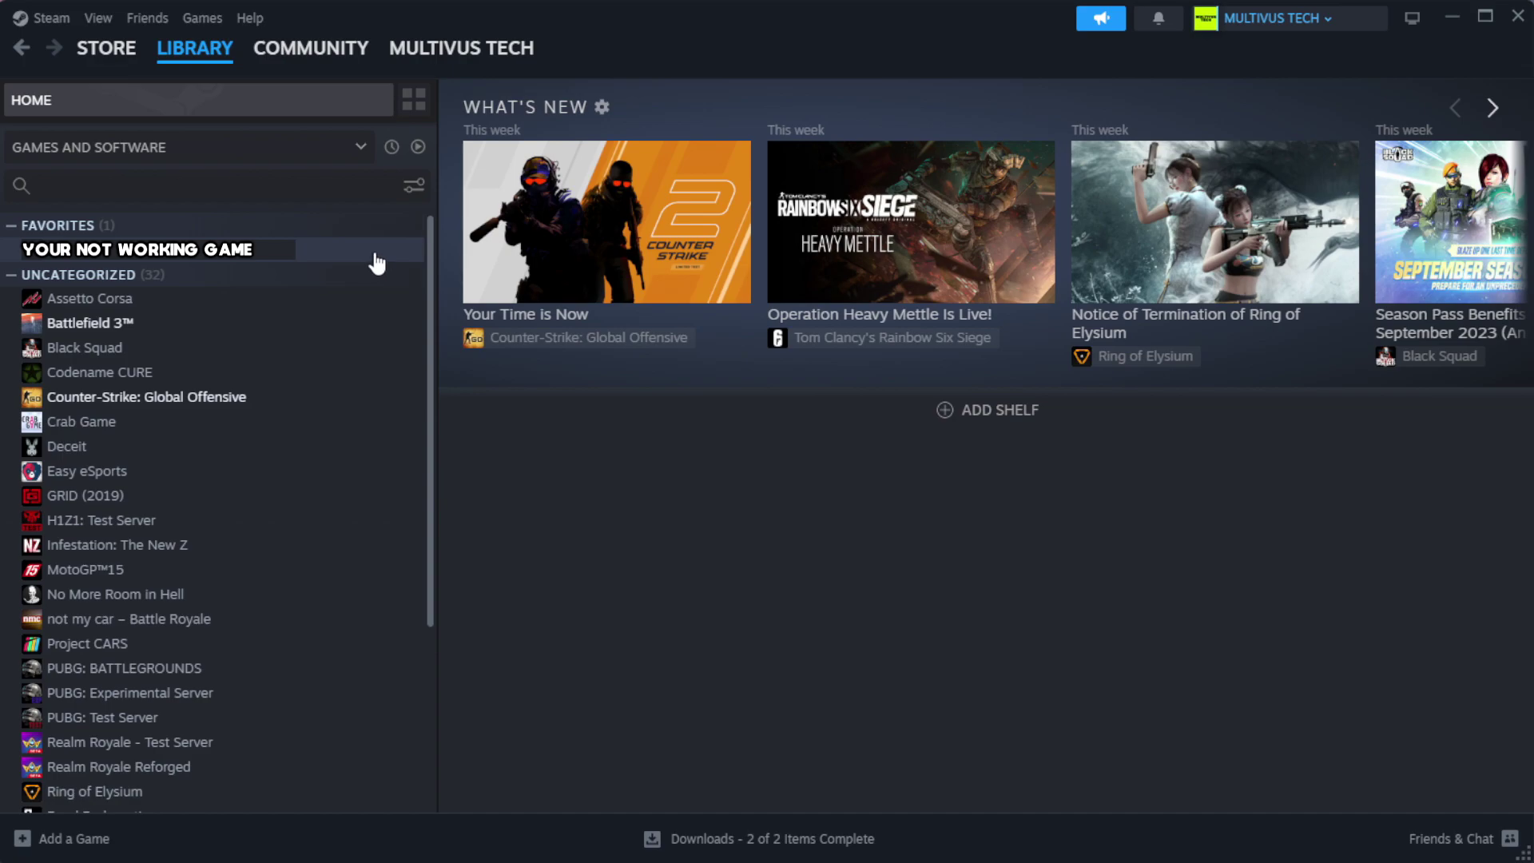
right_click(378, 262)
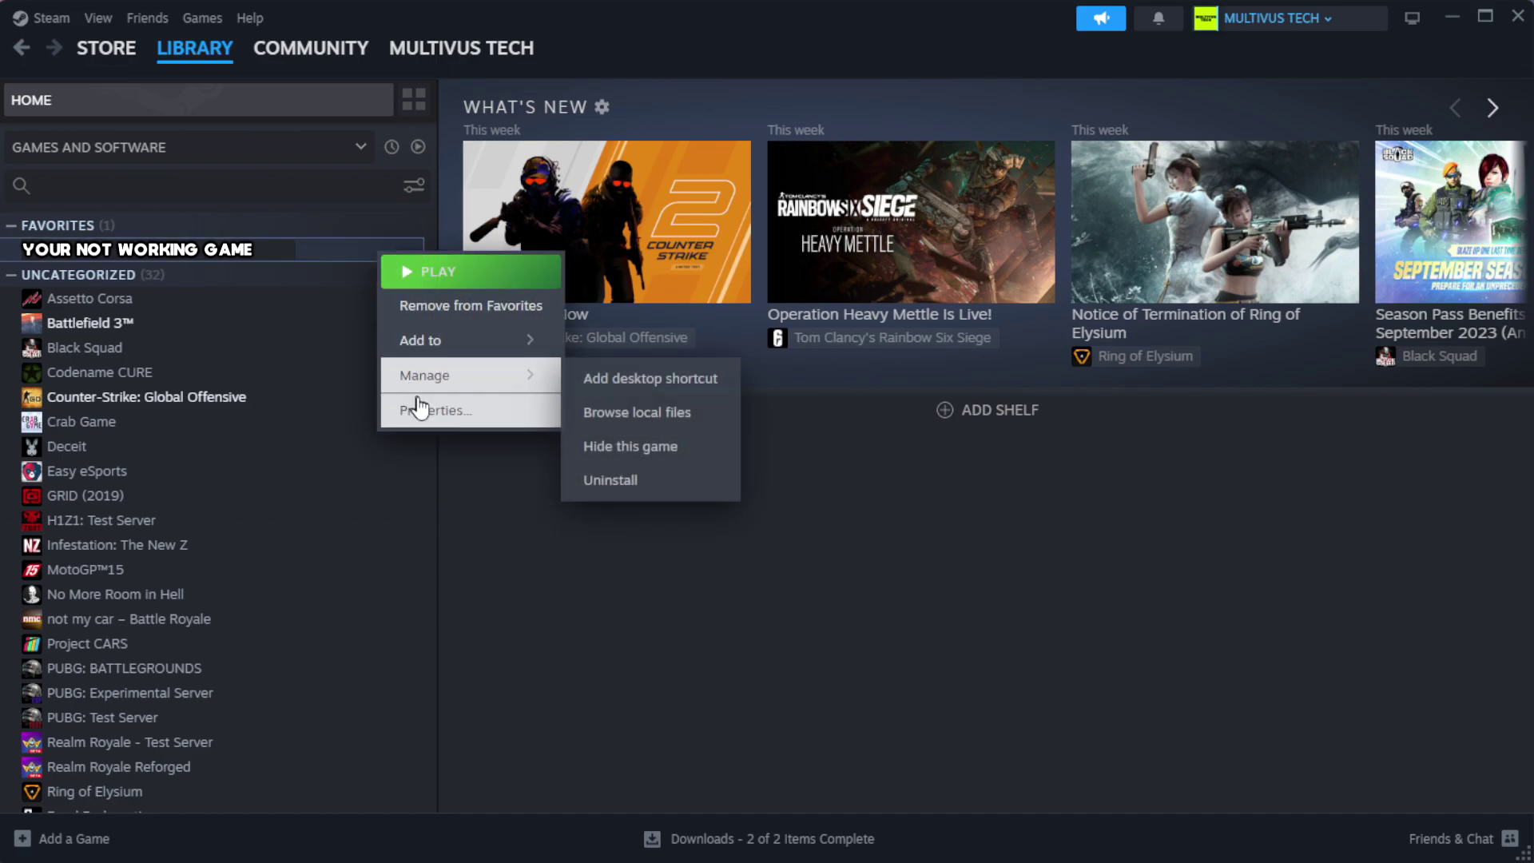
click(487, 416)
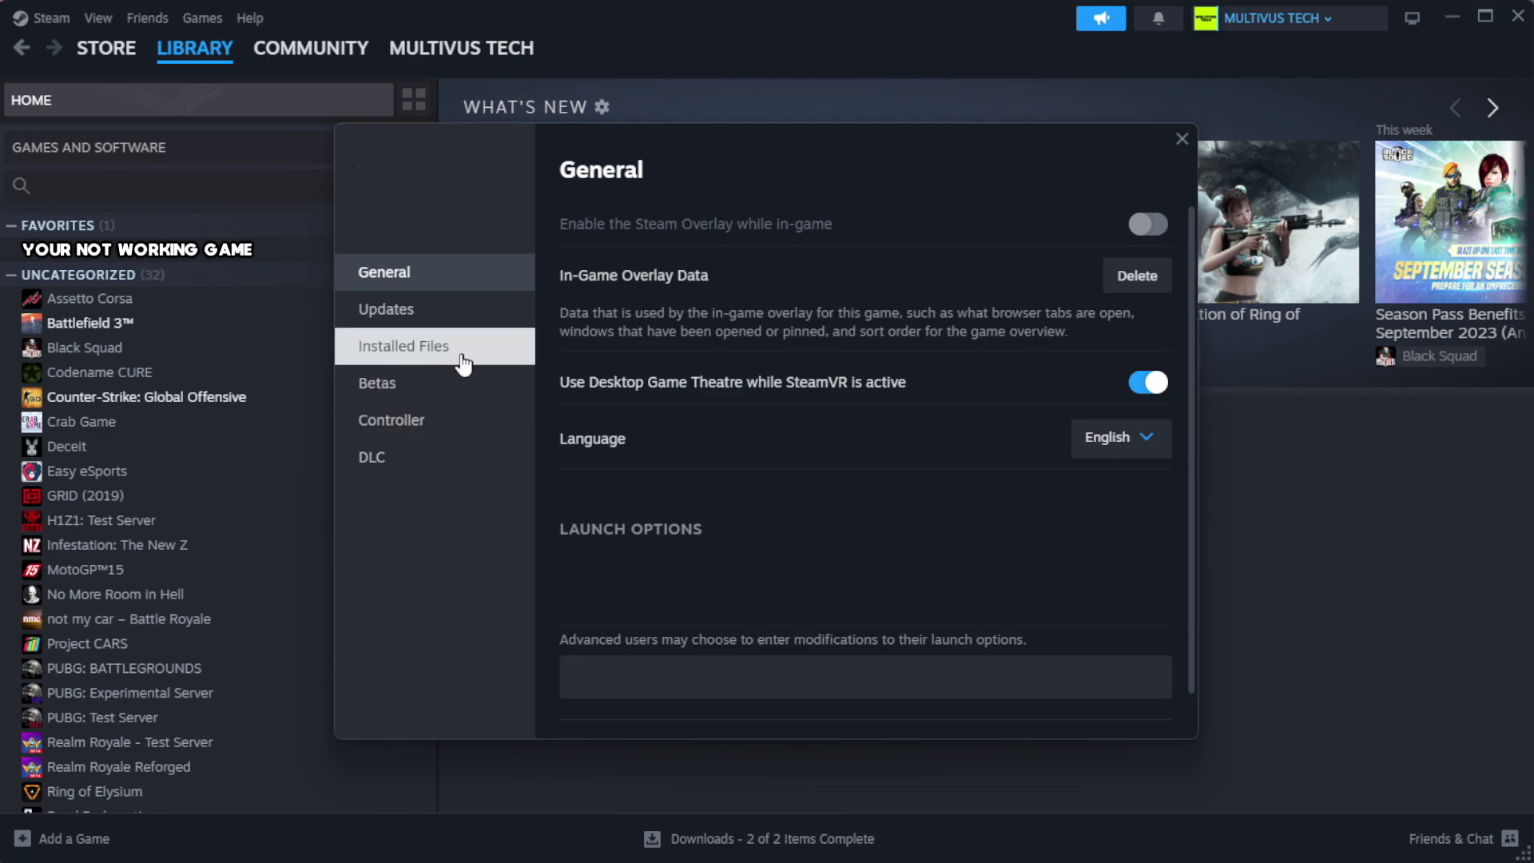
click(504, 363)
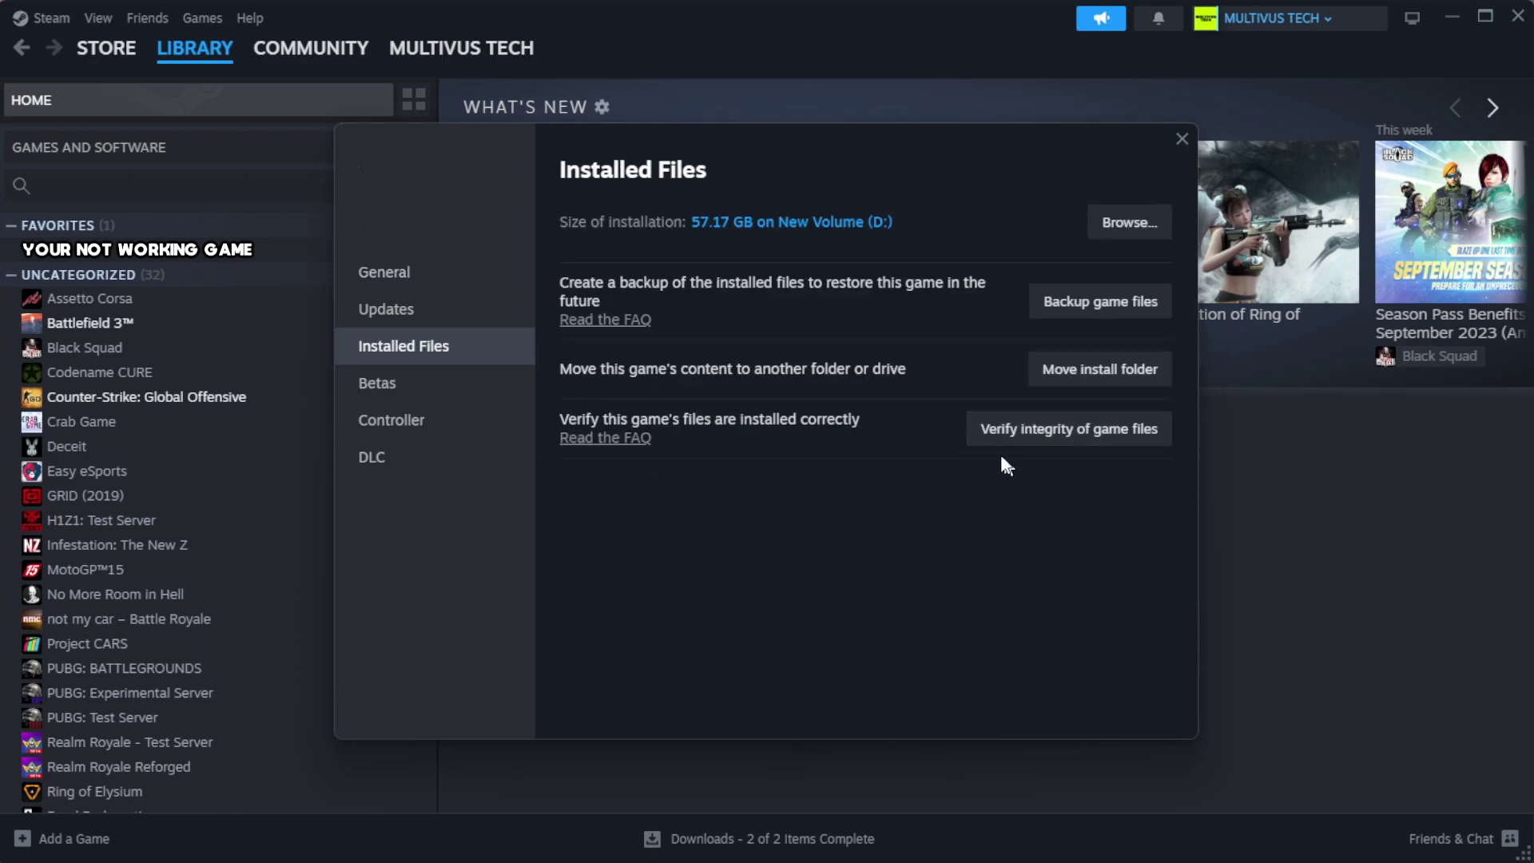
click(1079, 443)
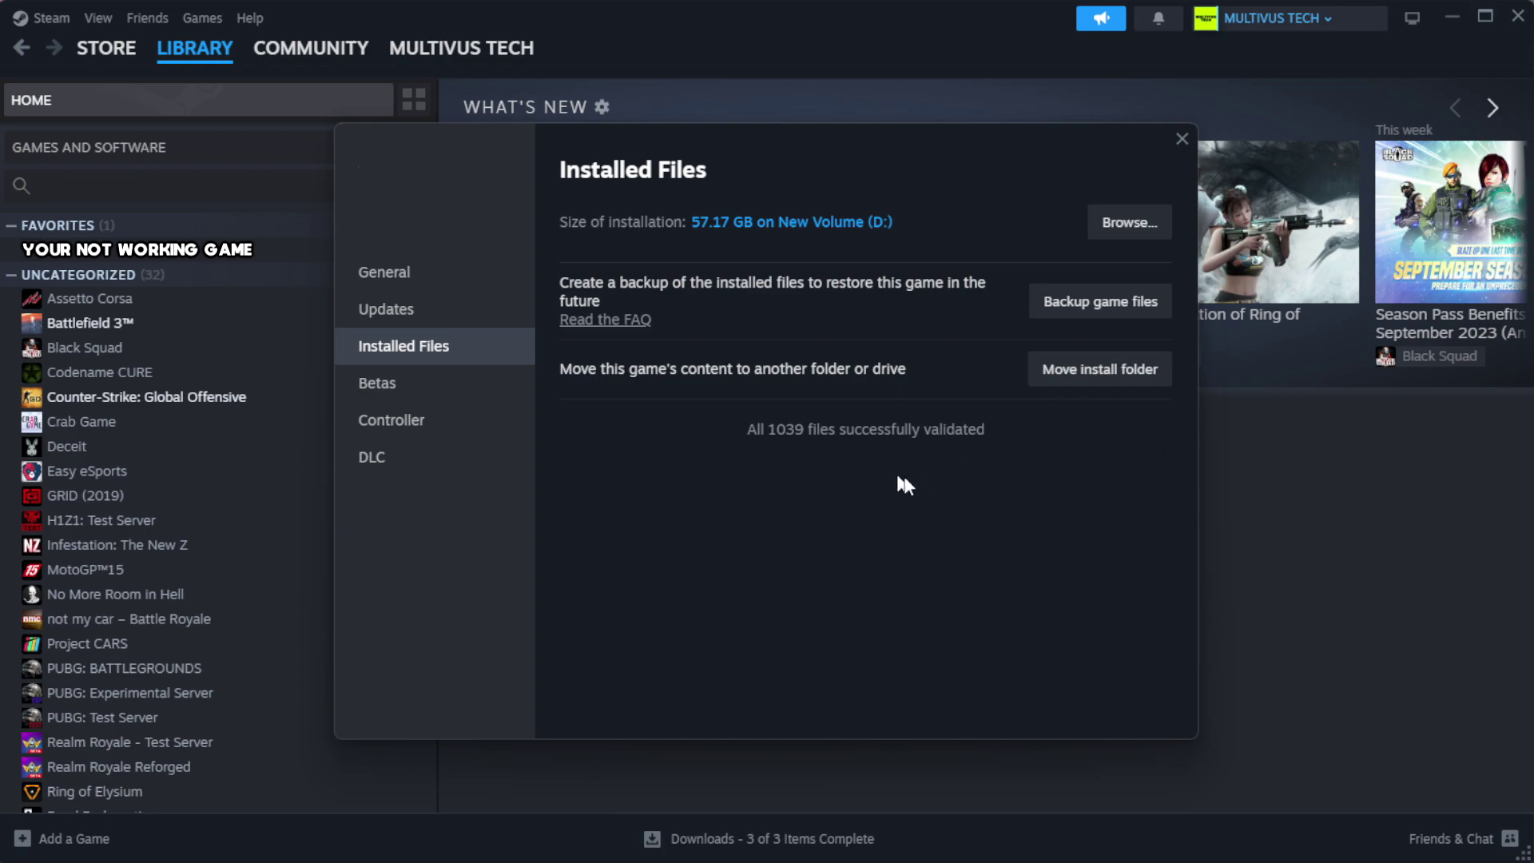
Browse to the game's install folder and bring the YOUR NOT WORKING GAME shortcut's Properties into view
click(1125, 234)
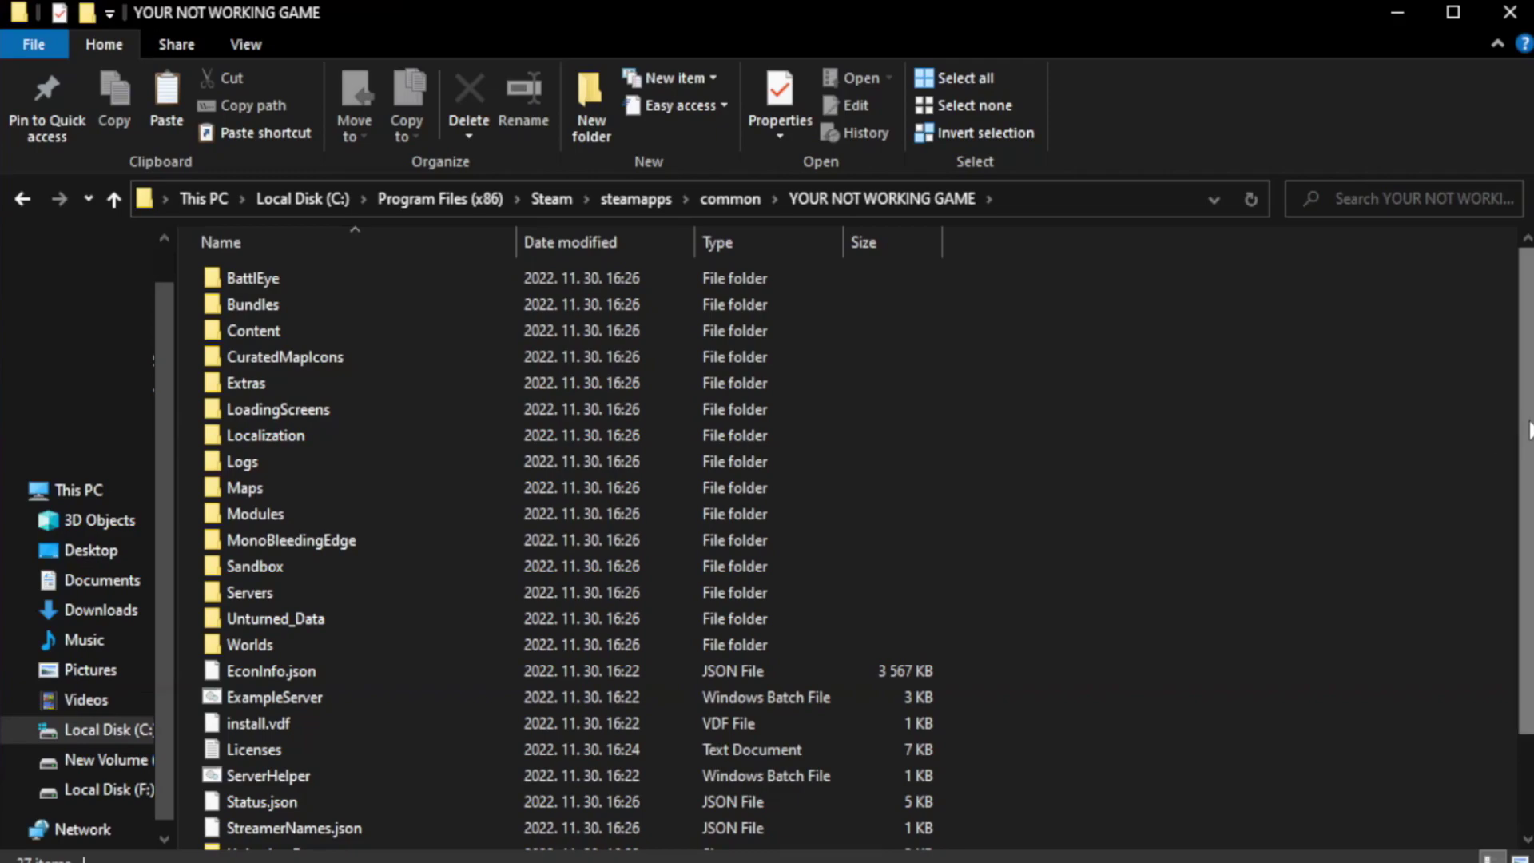
drag(1528, 471, 1531, 569)
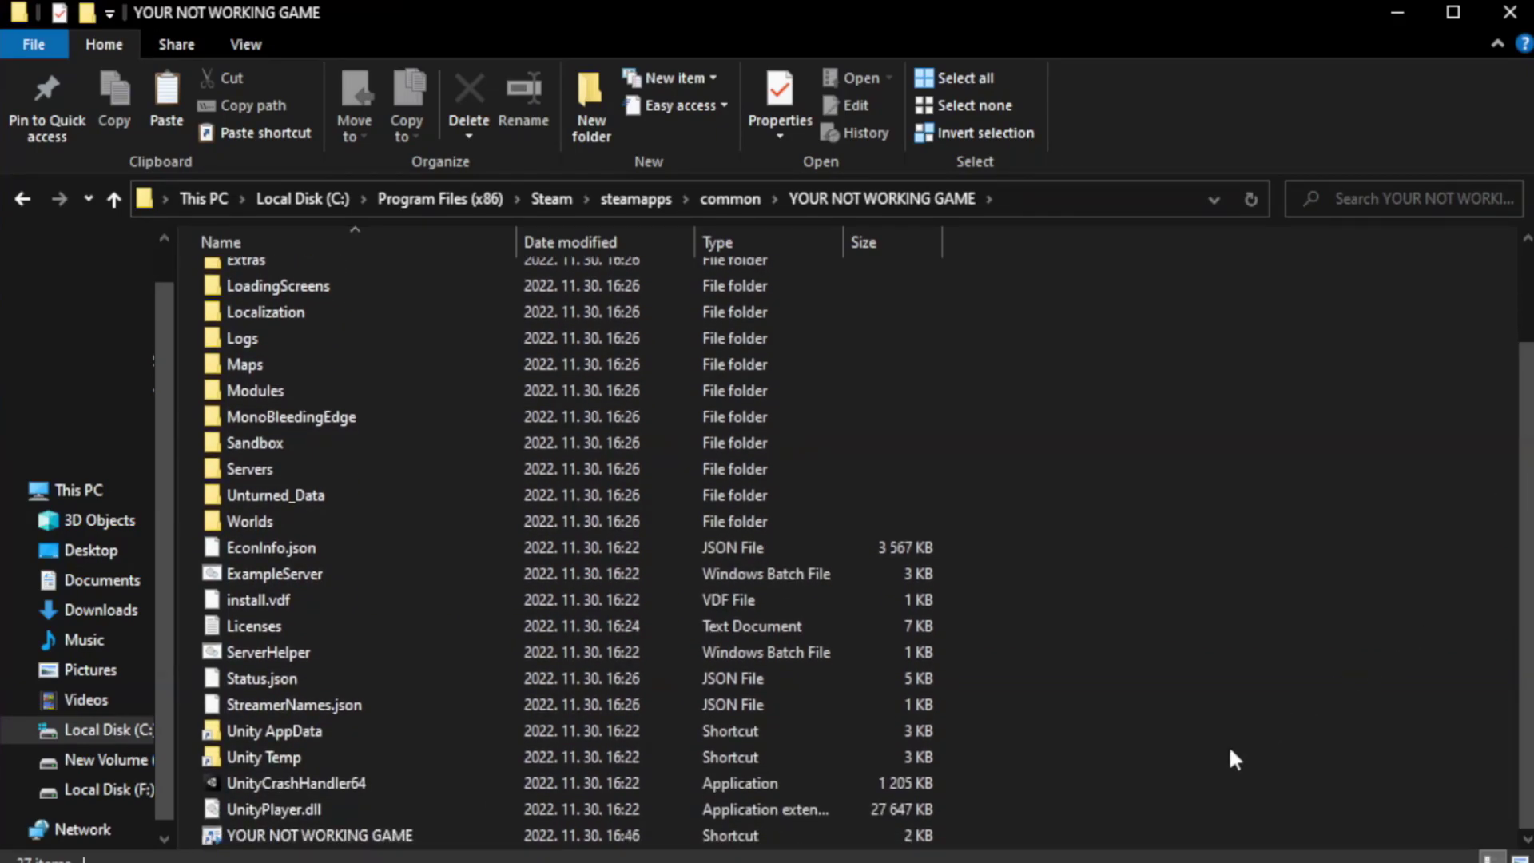
click(607, 838)
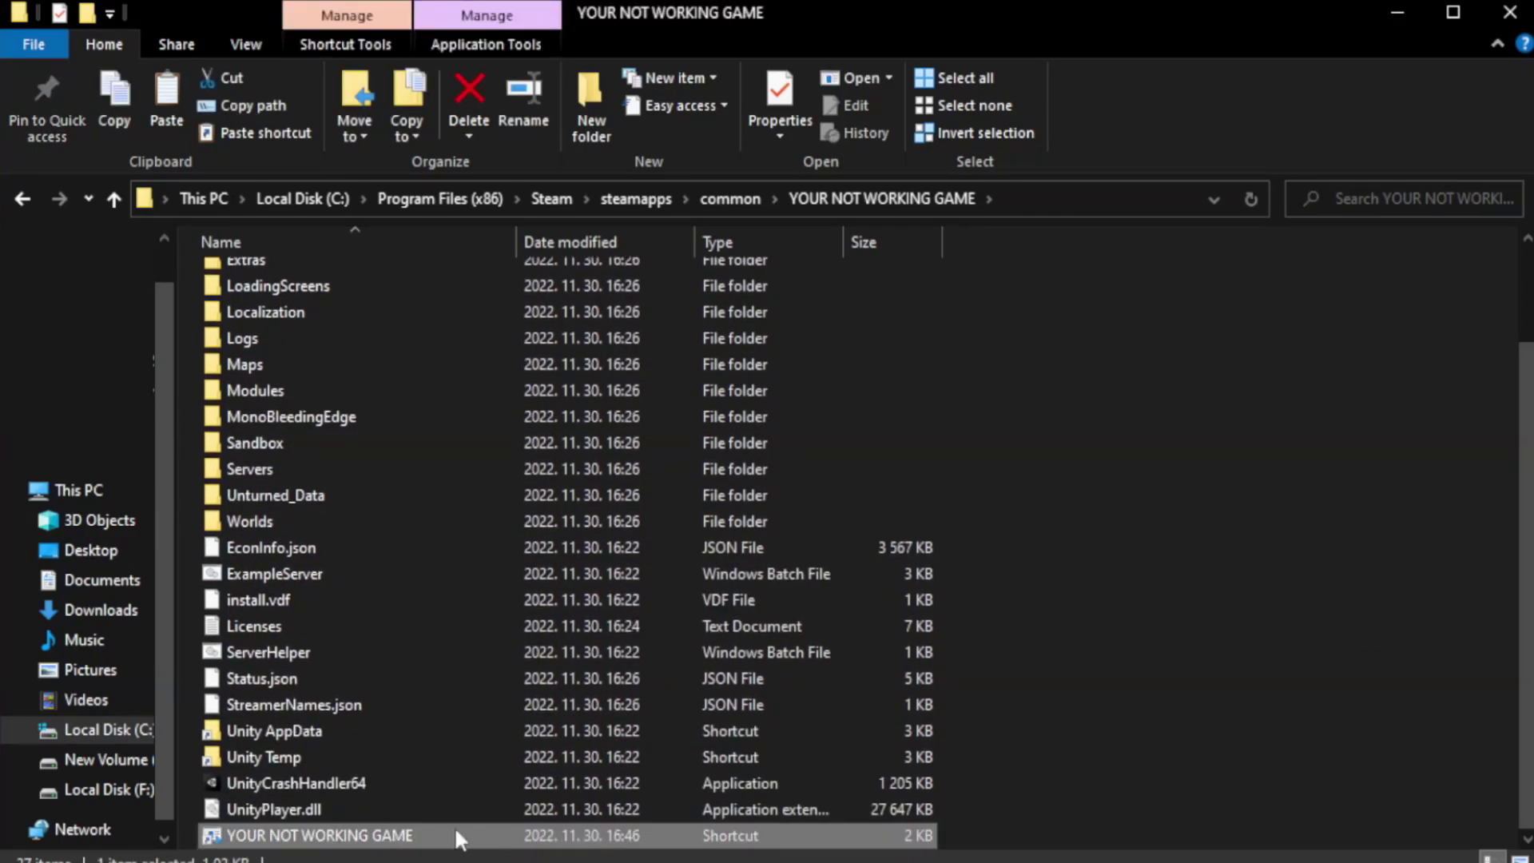
right_click(513, 840)
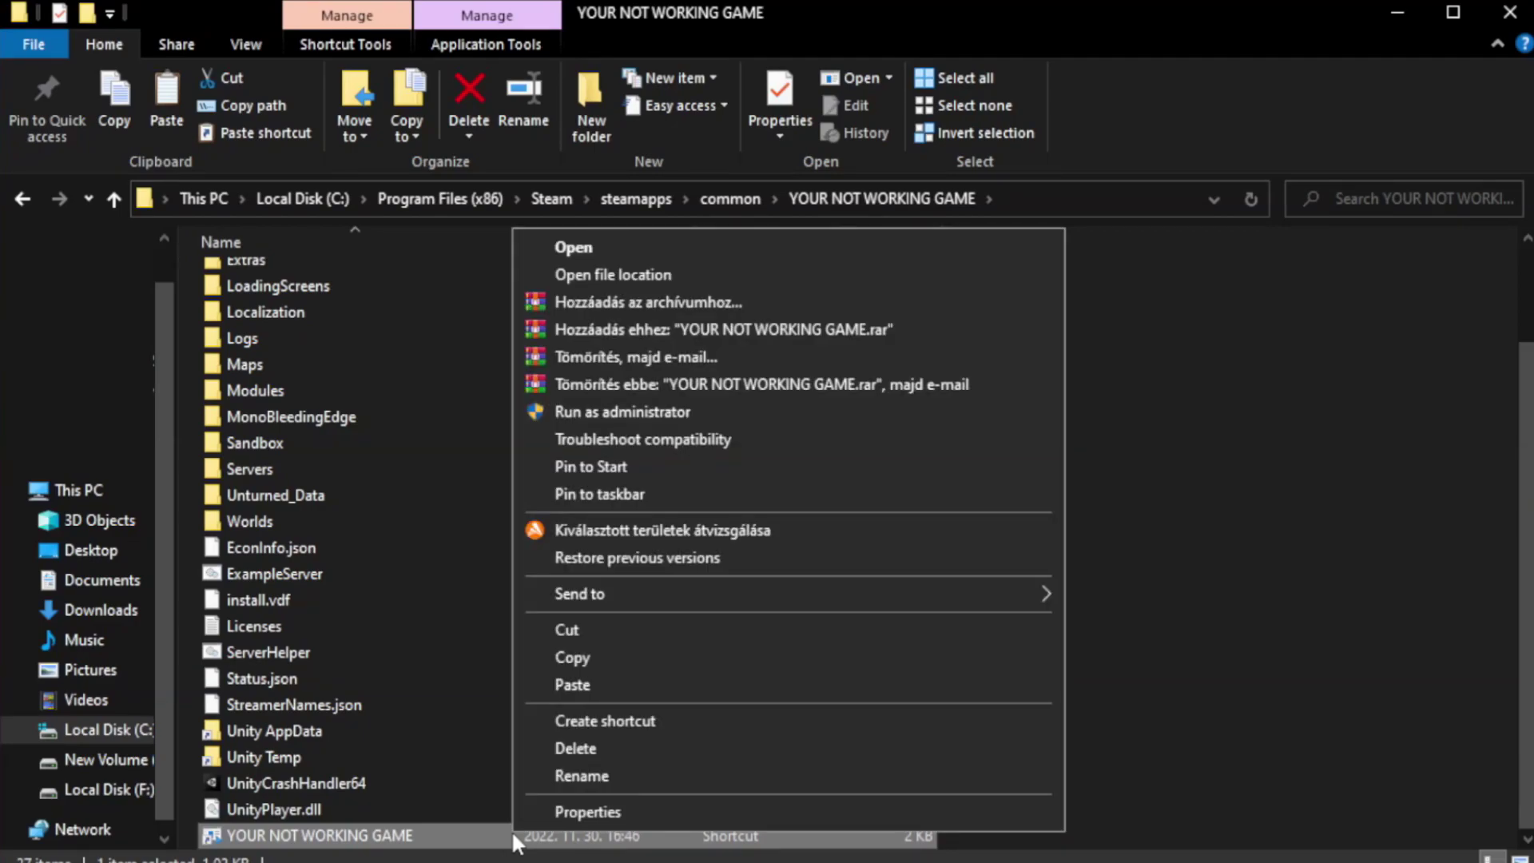
click(782, 809)
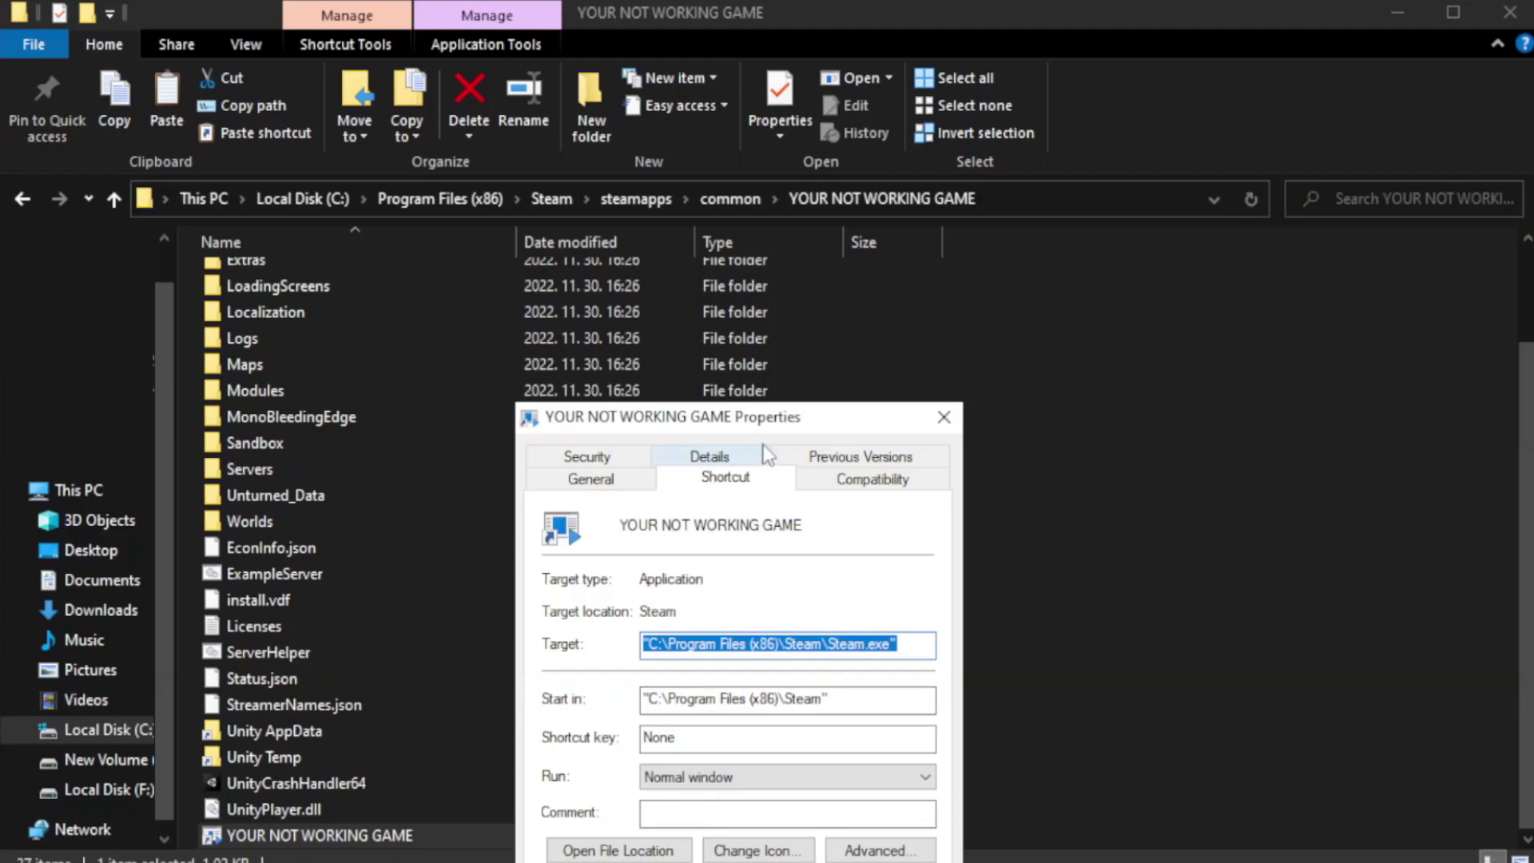
drag(772, 422, 770, 157)
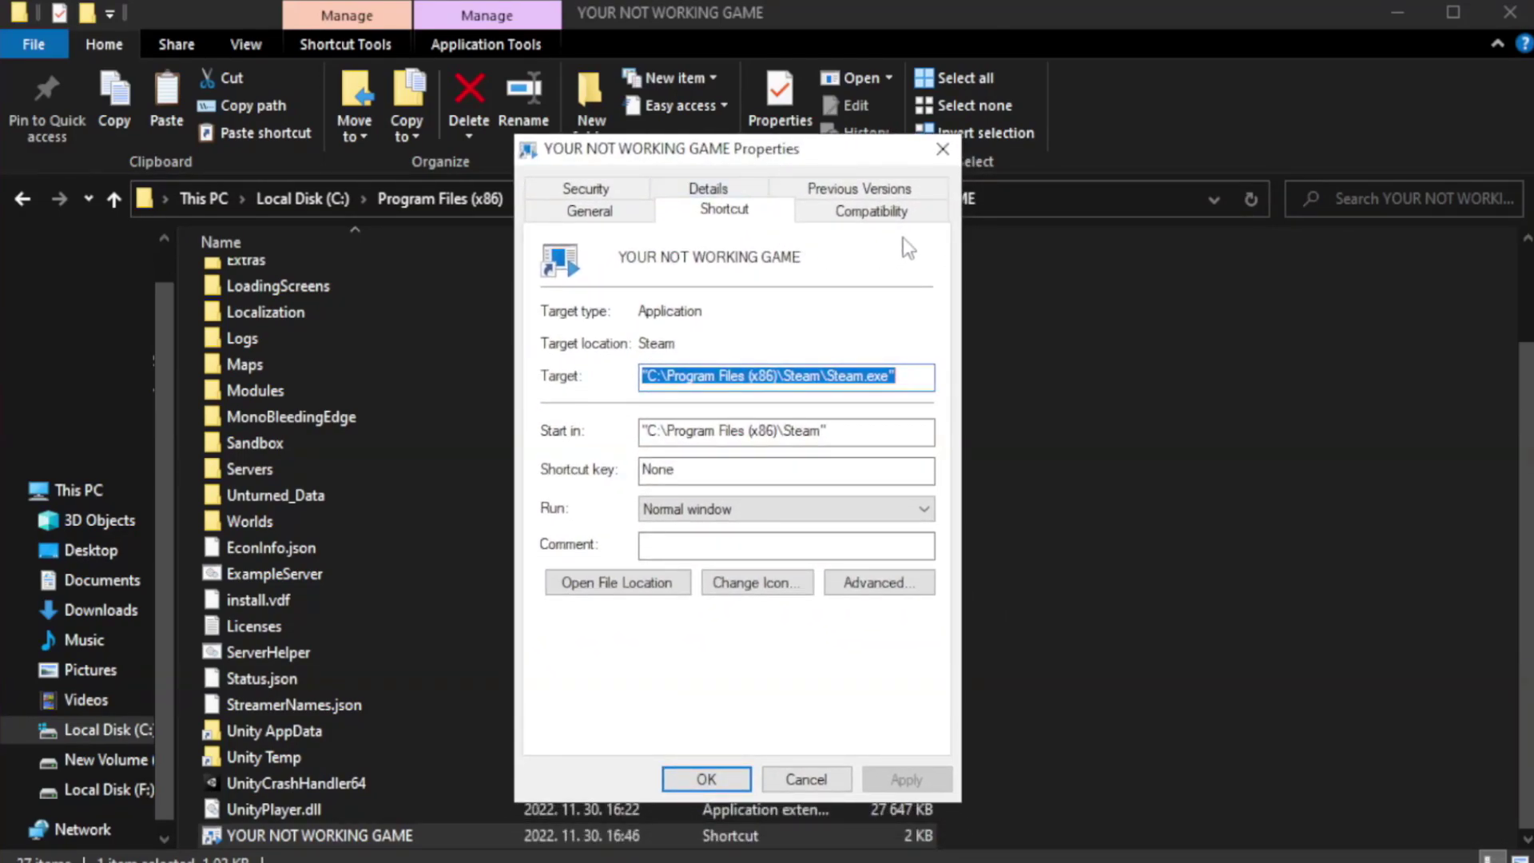
Give the game shortcut Windows 8 compatibility mode and Run as administrator, and apply
click(861, 214)
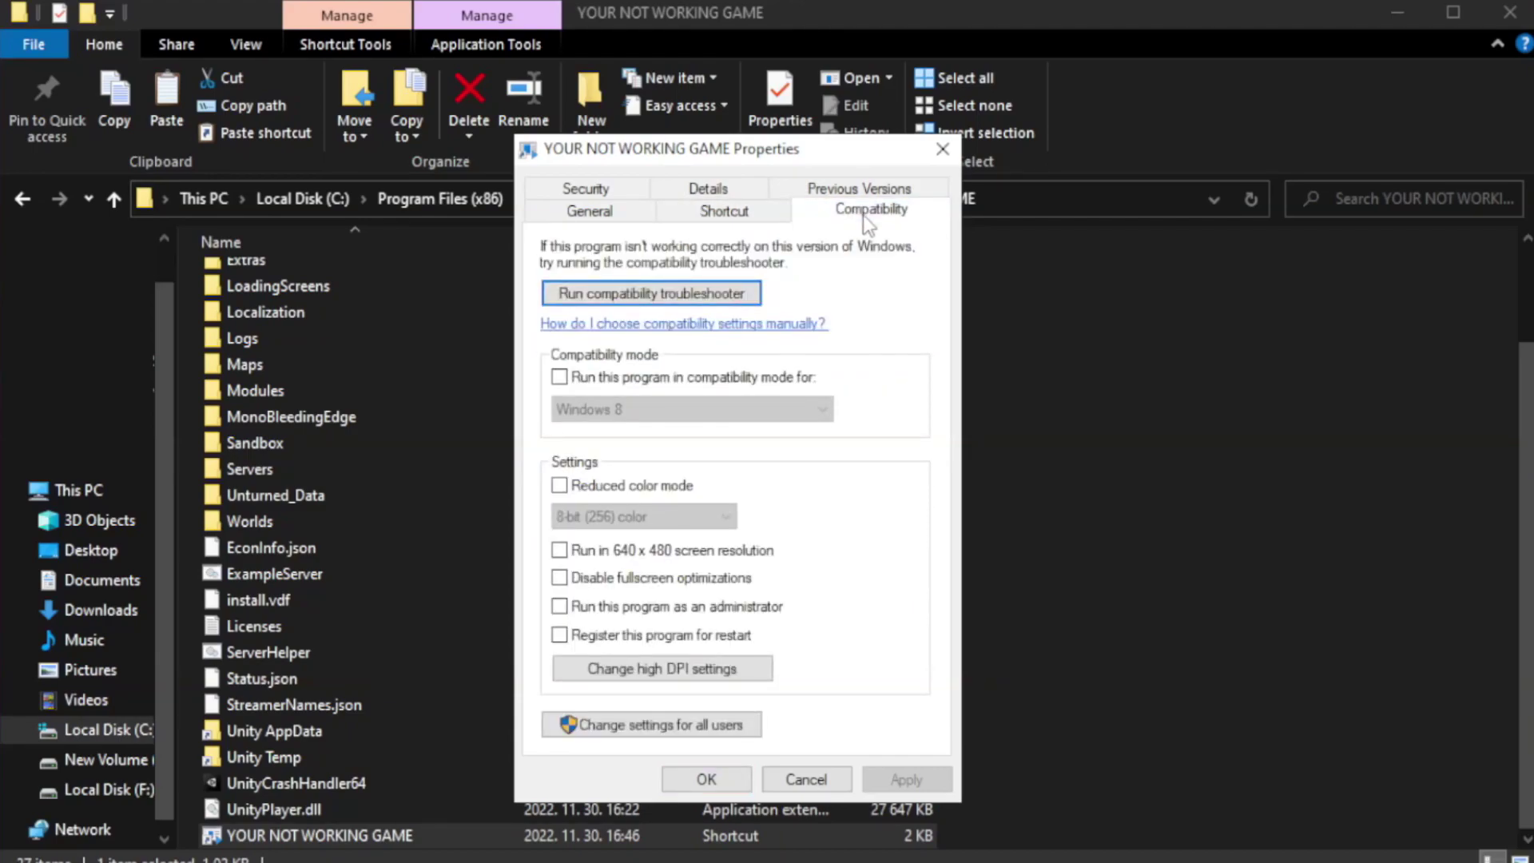
click(606, 376)
click(689, 409)
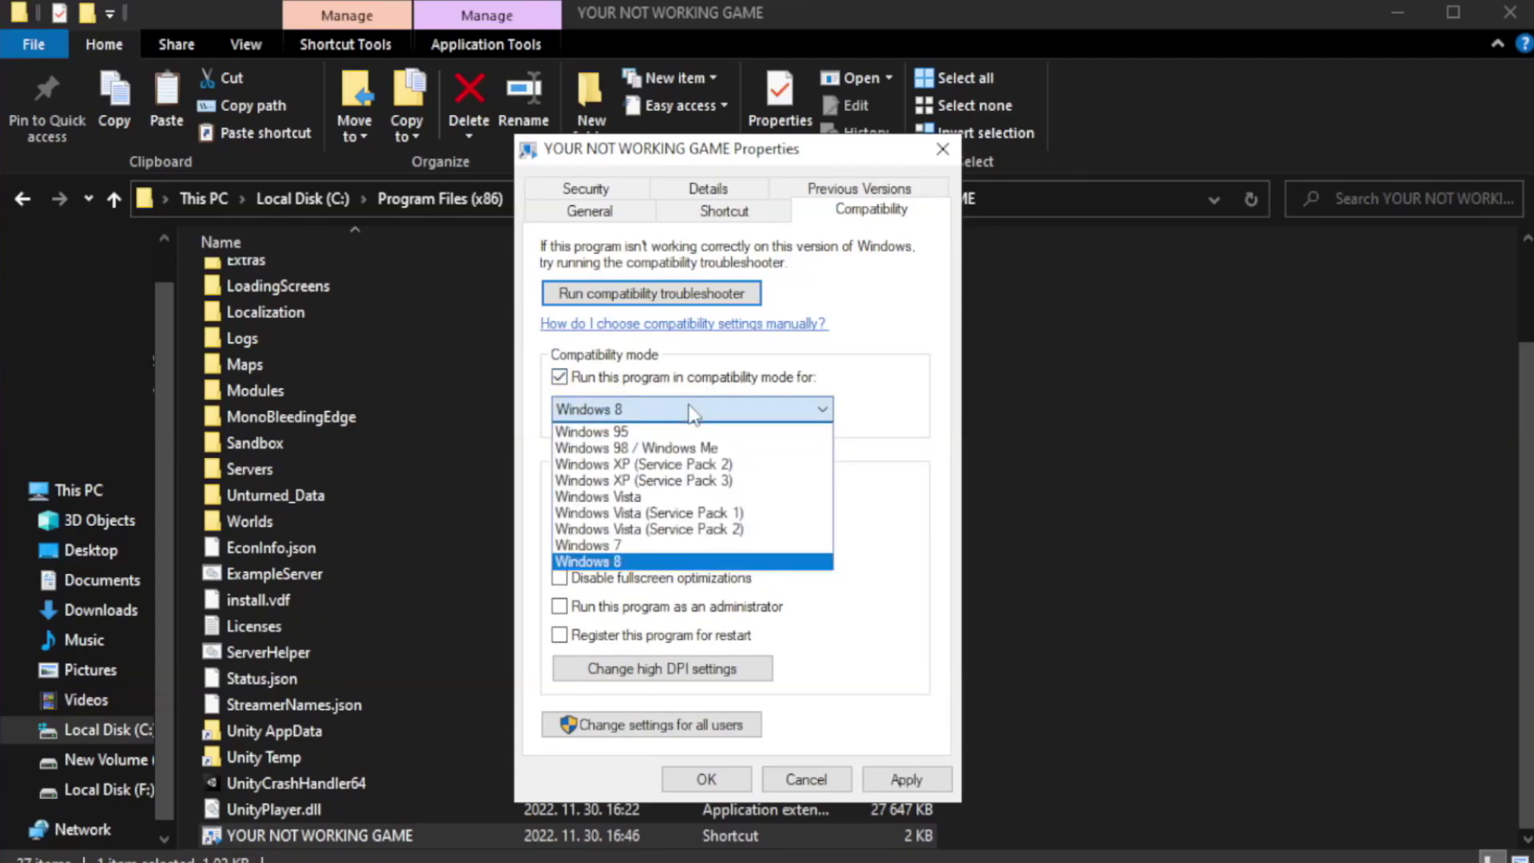
click(649, 562)
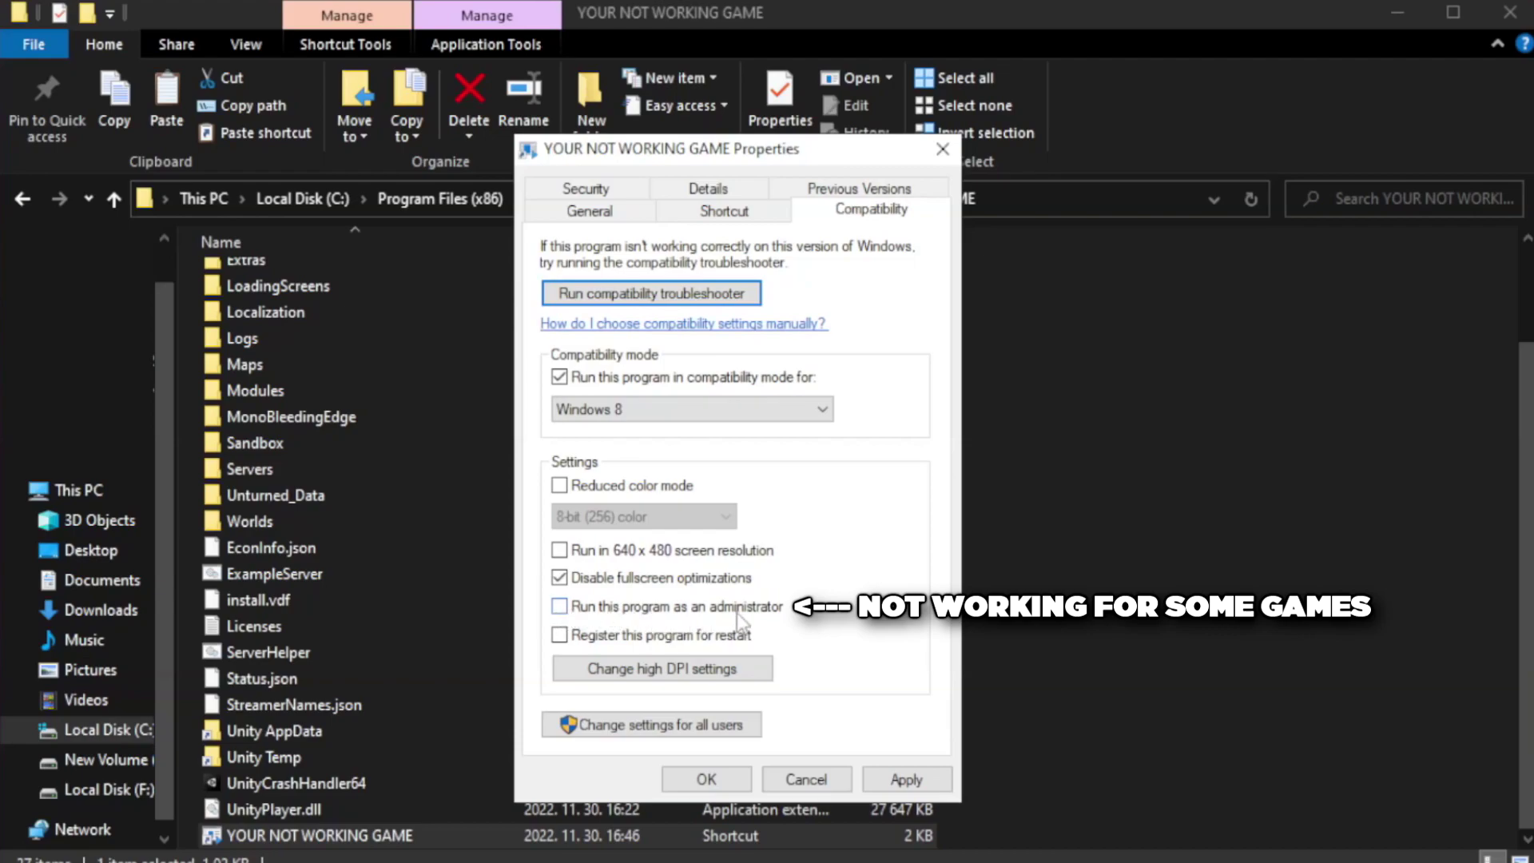
click(603, 619)
click(907, 781)
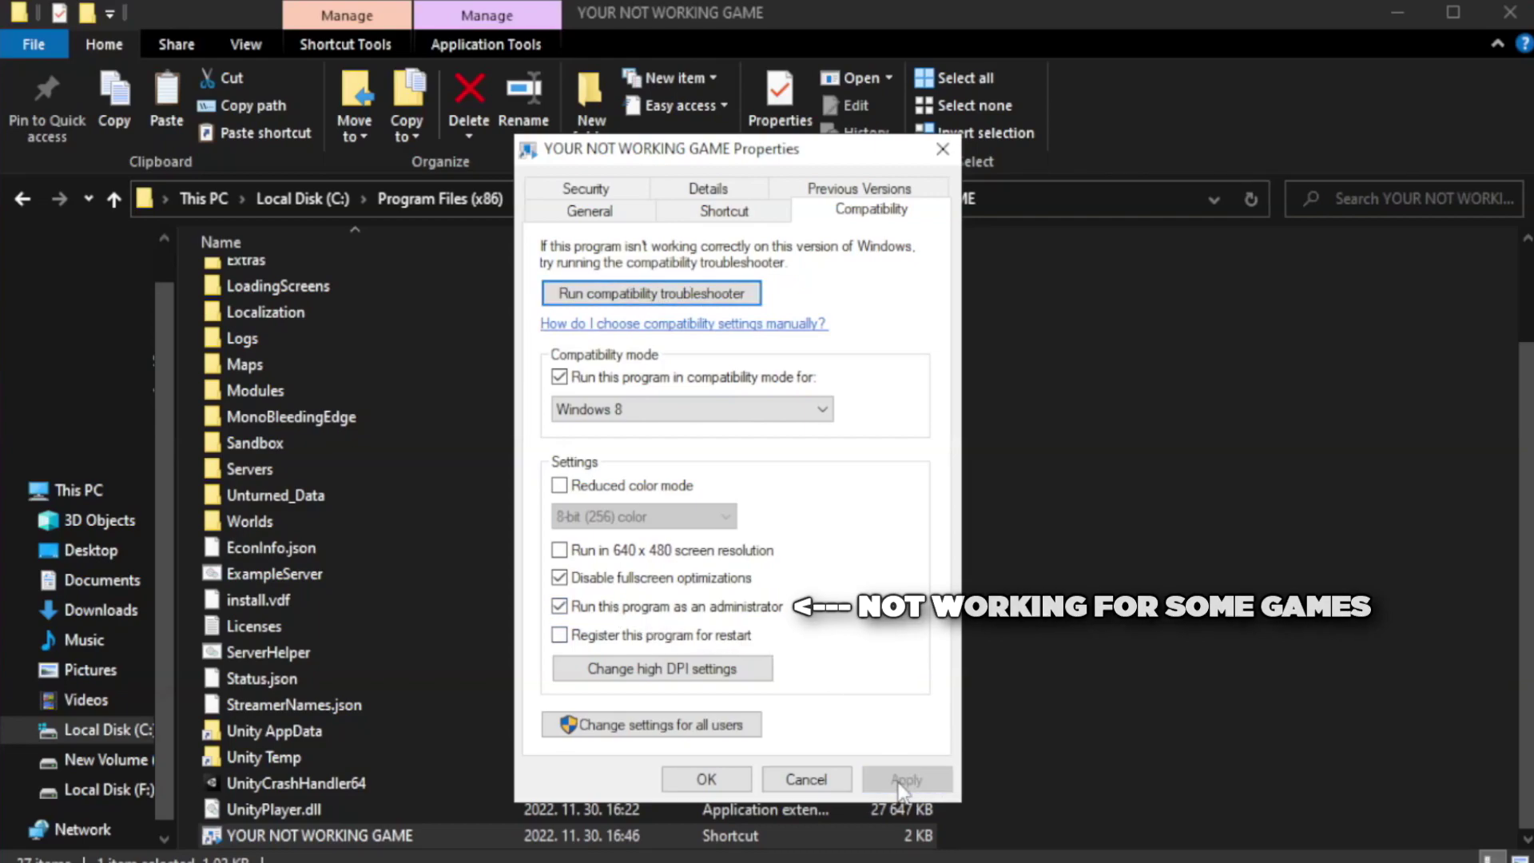
click(703, 779)
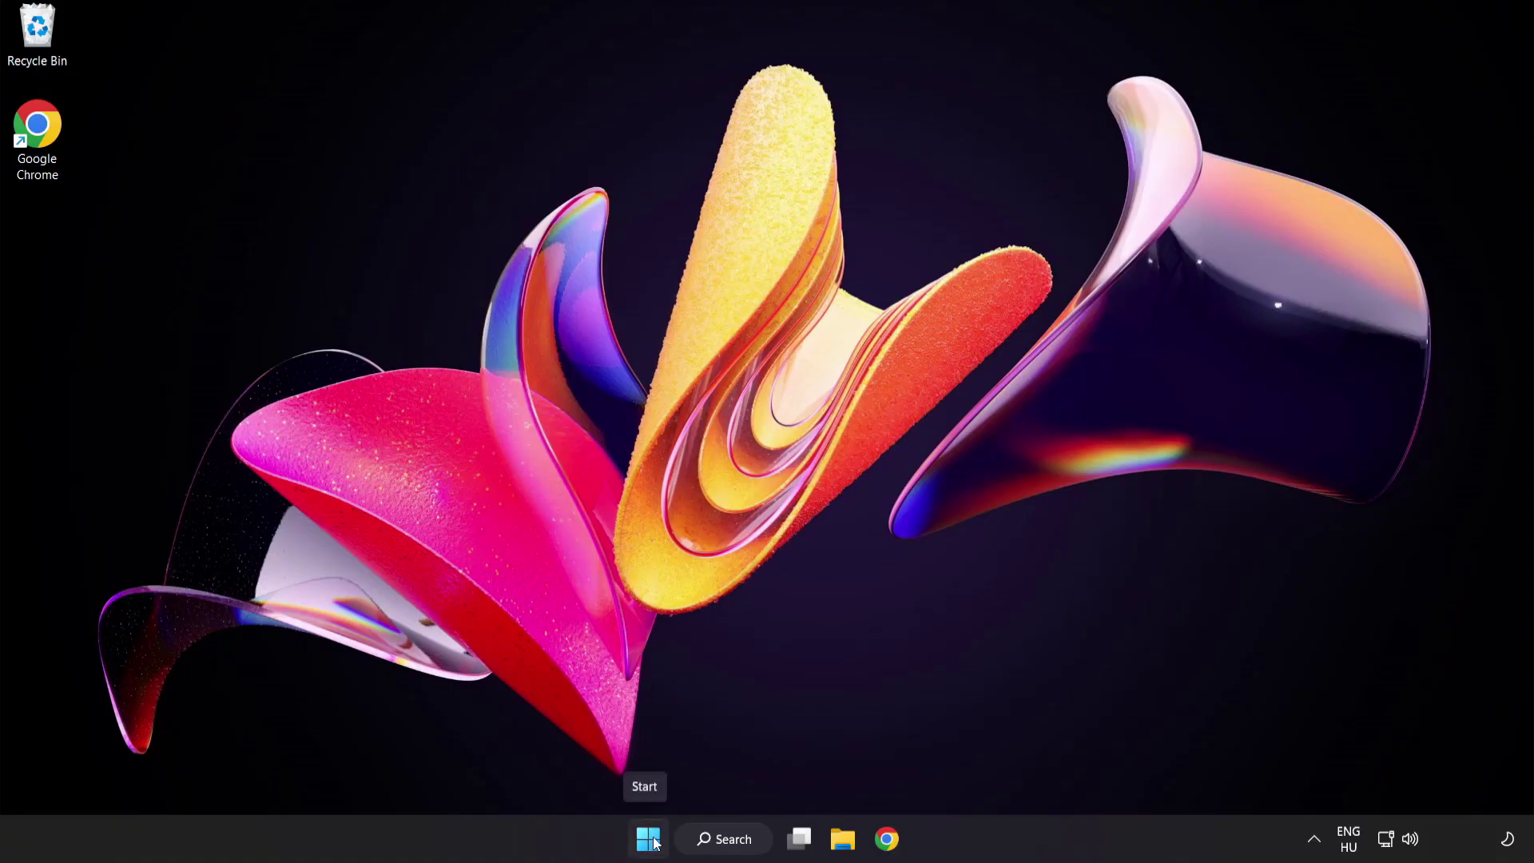
Open the Win+X quick-access menu from the Start button
right_click(654, 844)
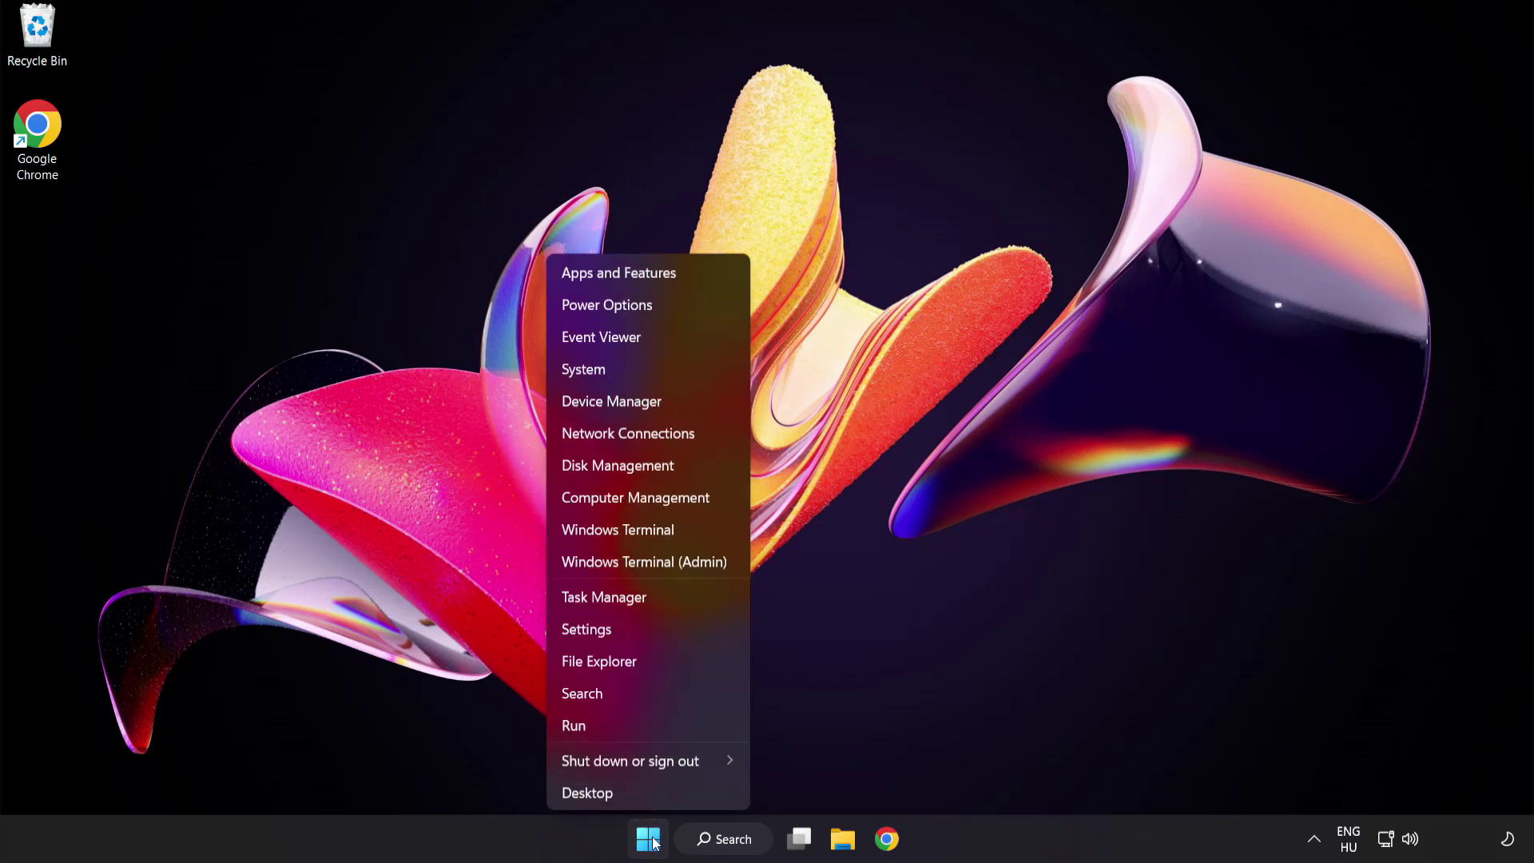
Disable Cortana, Phone Link, Terminal and Windows Security notification icon in Task Manager's startup list
click(663, 598)
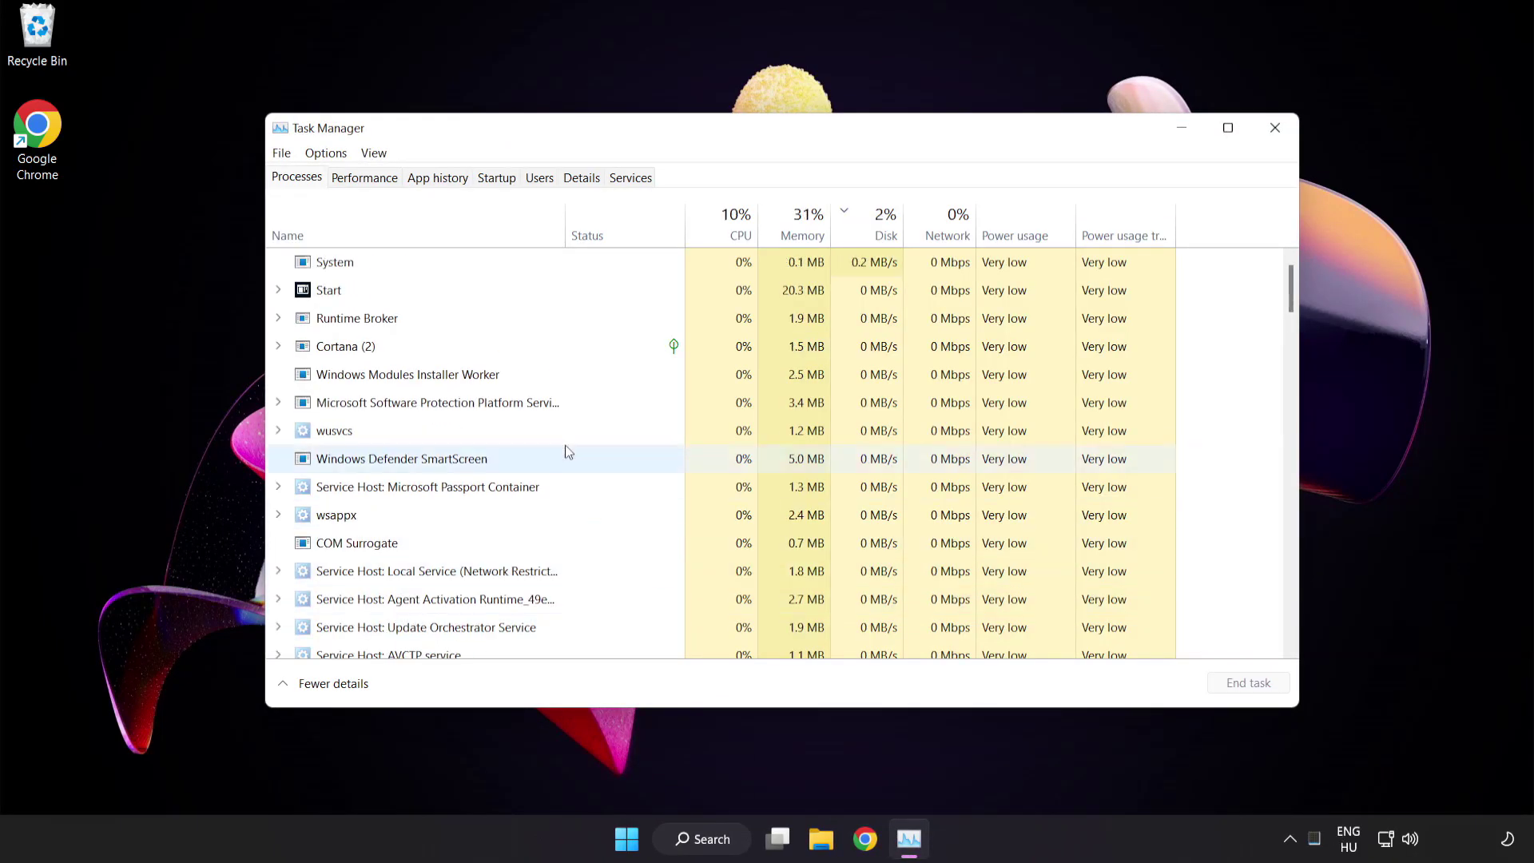
click(497, 178)
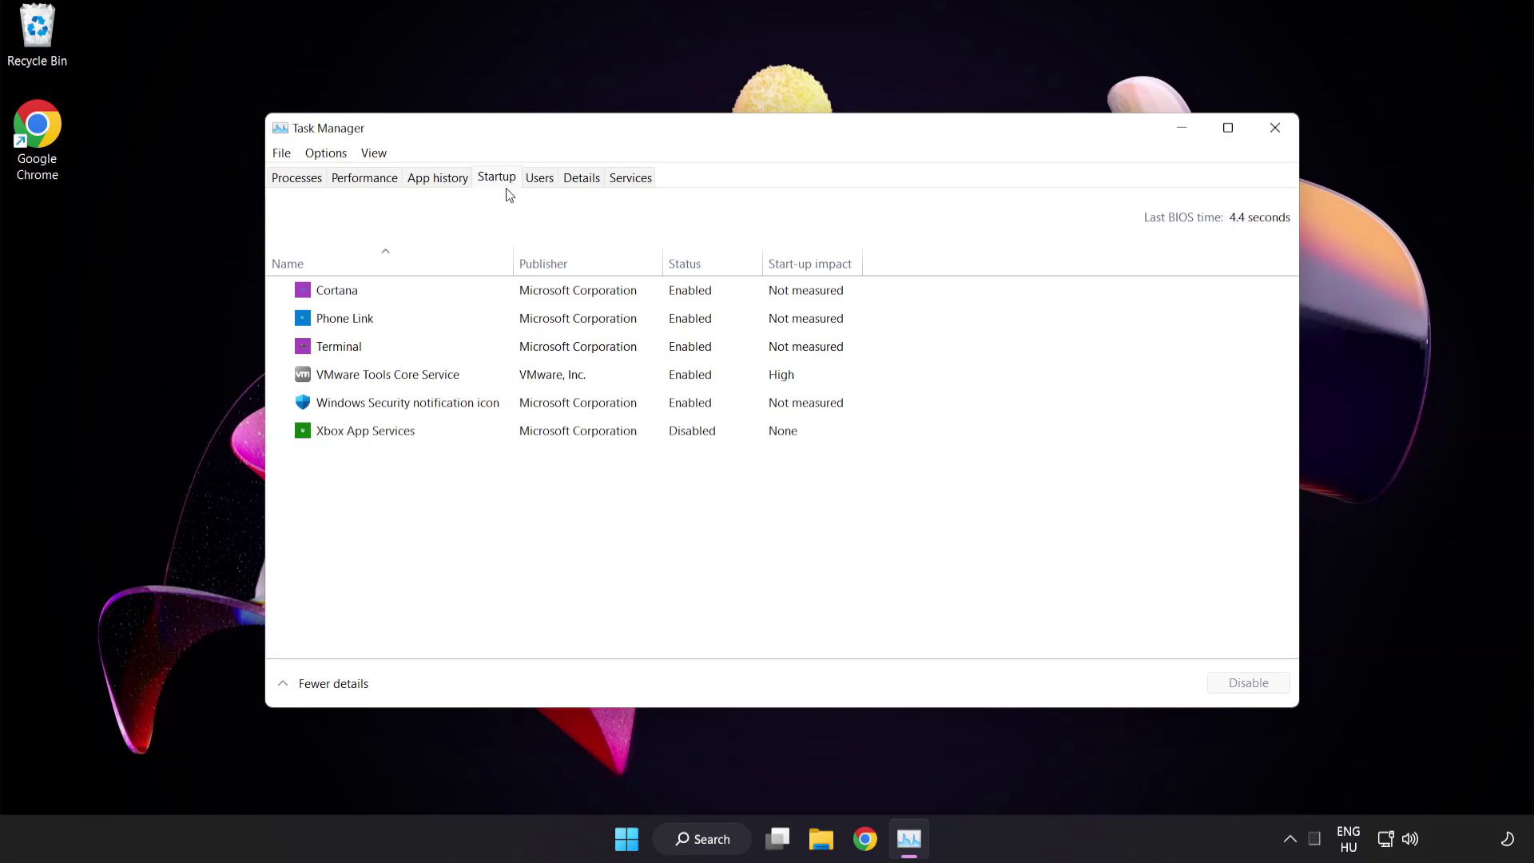
click(509, 299)
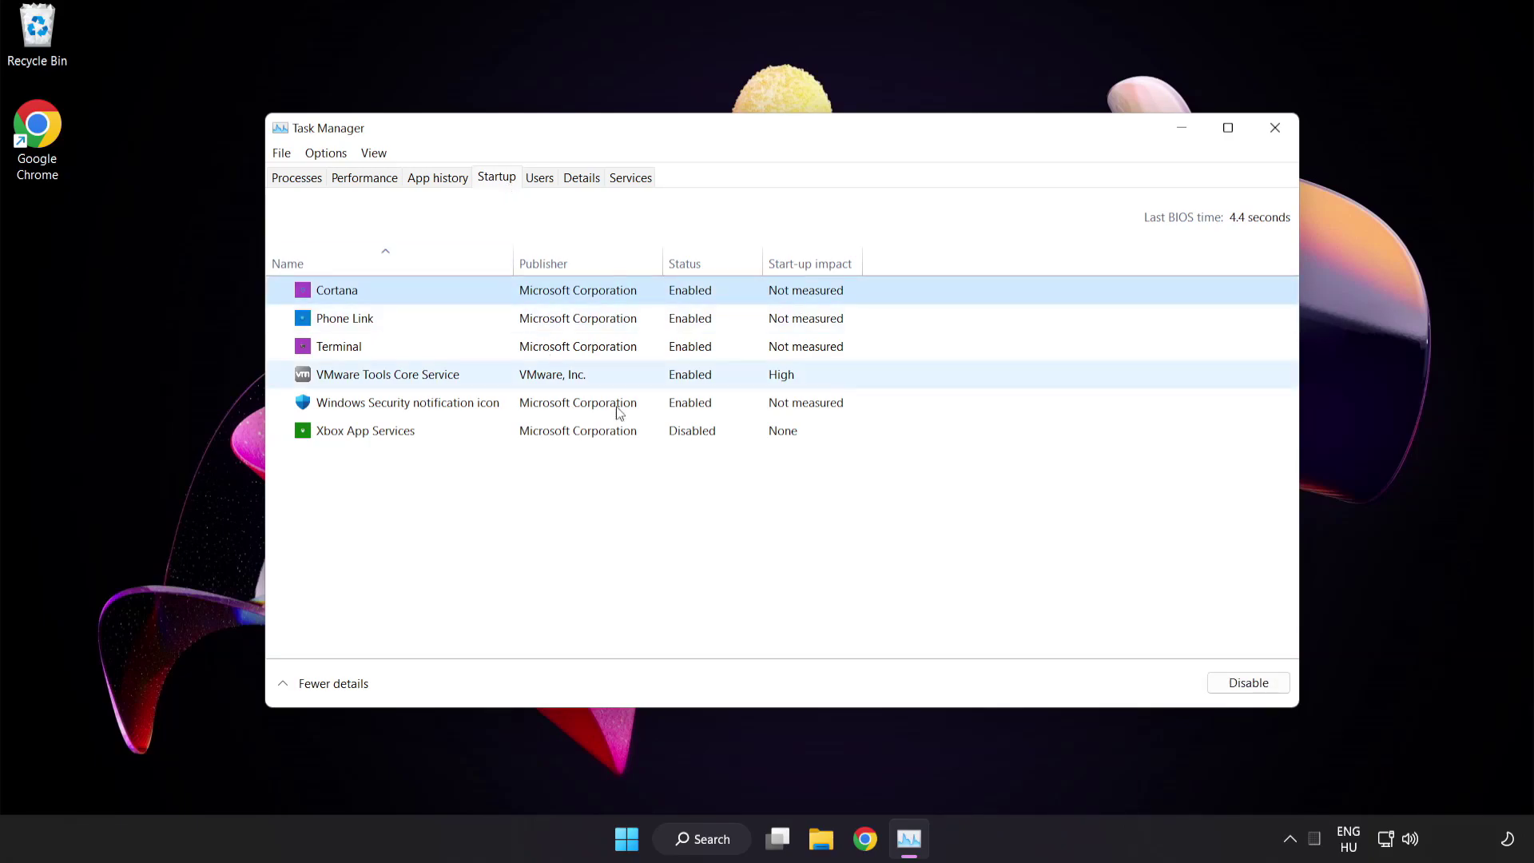
click(1248, 684)
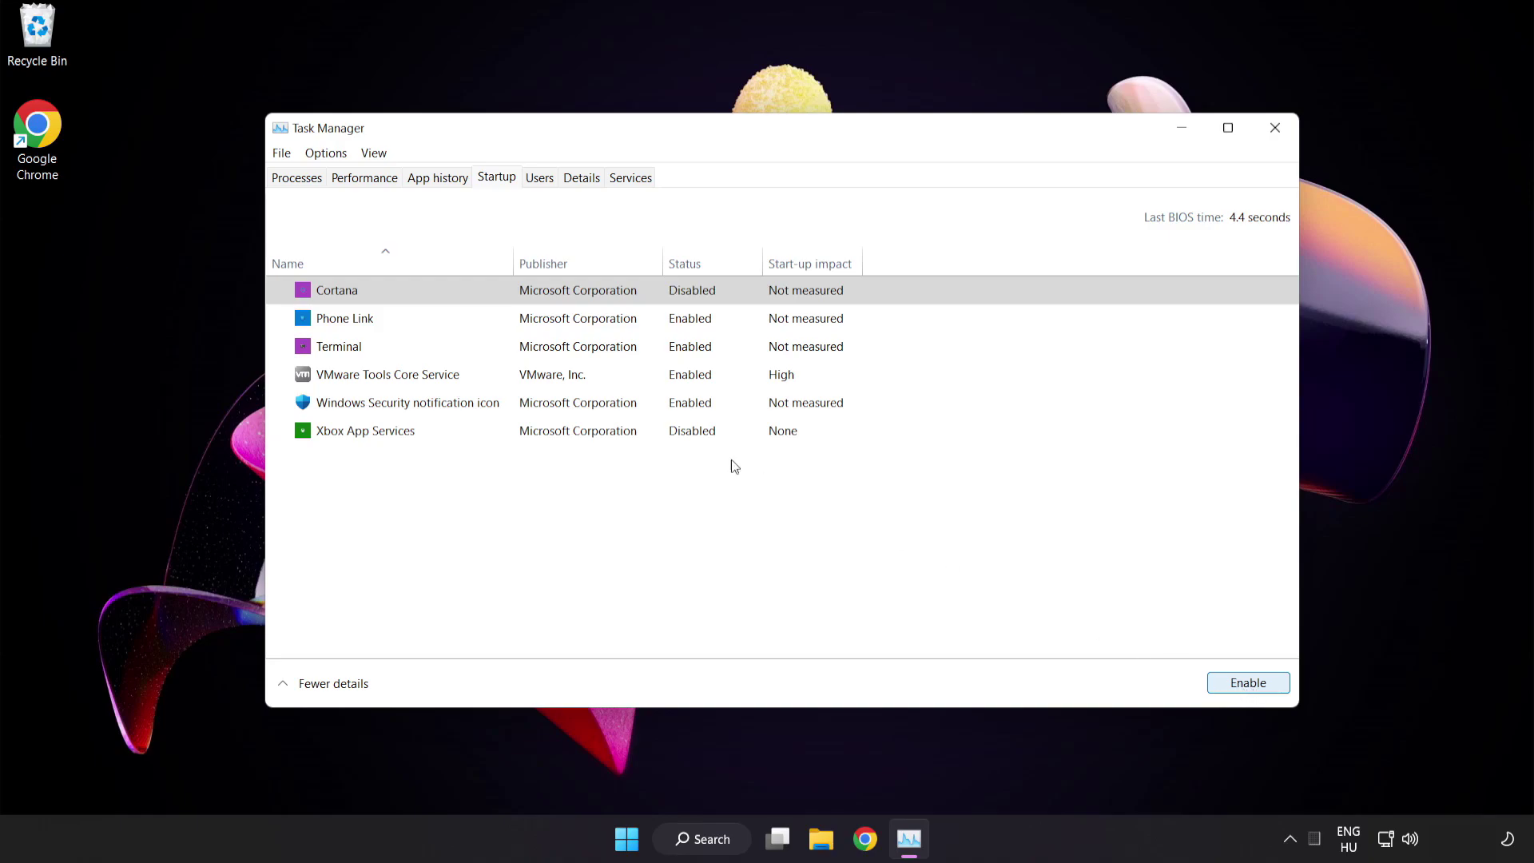
click(476, 318)
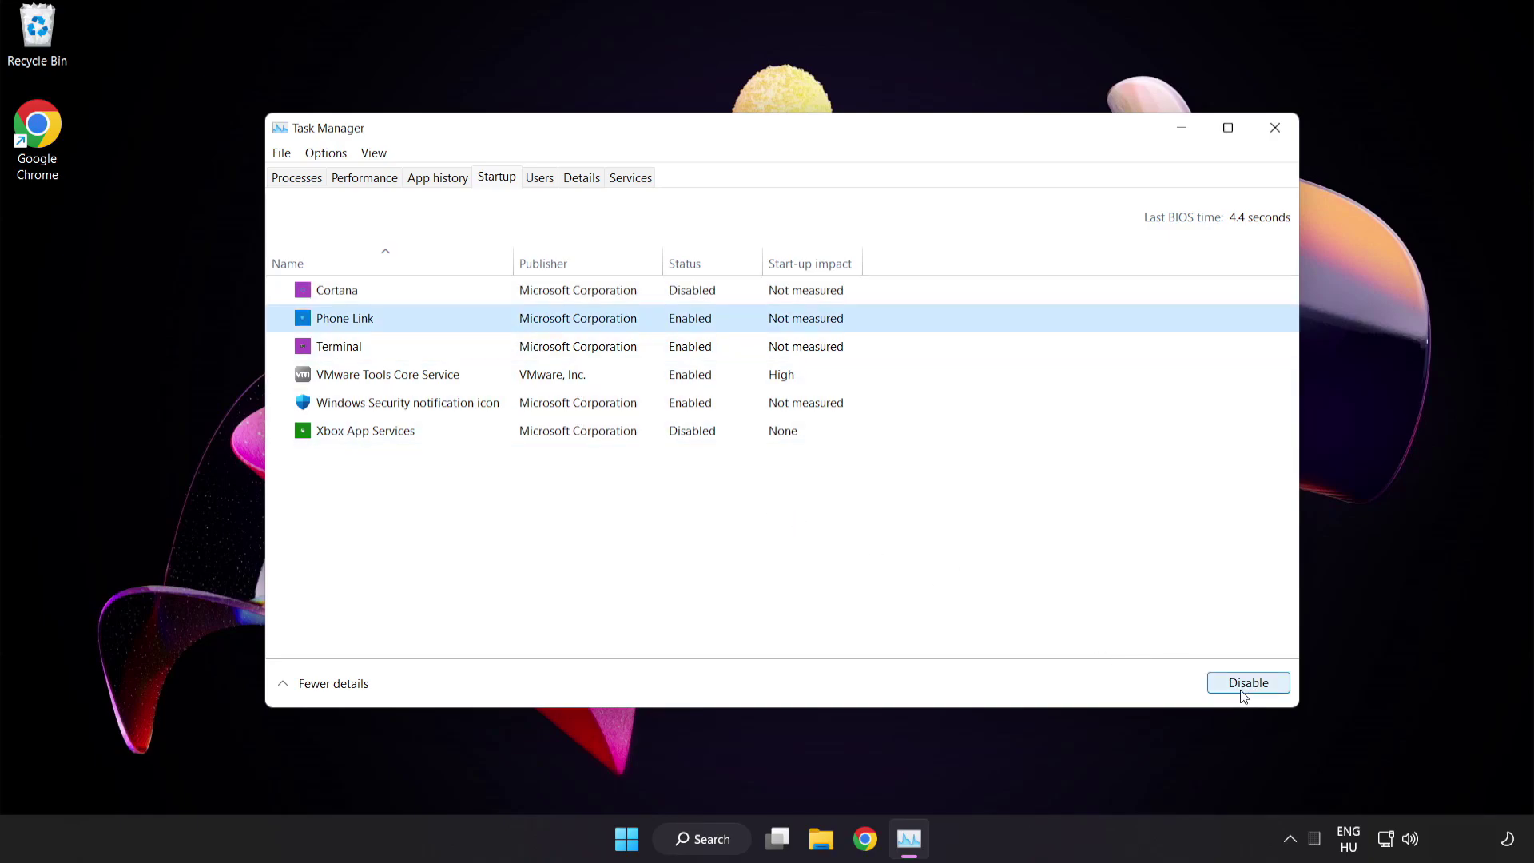
click(1241, 692)
click(486, 348)
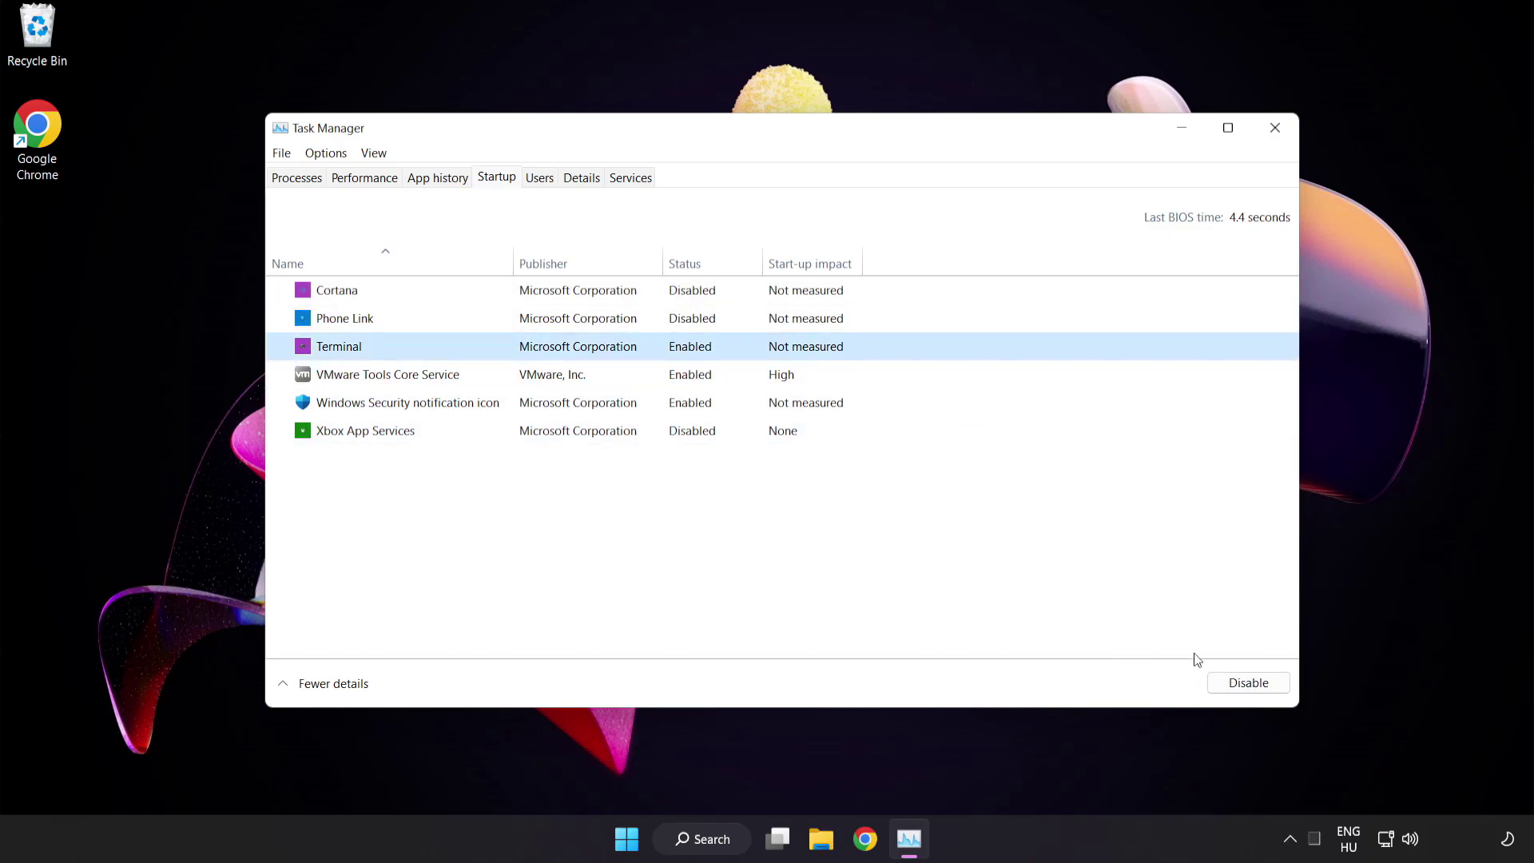
click(1249, 683)
click(521, 405)
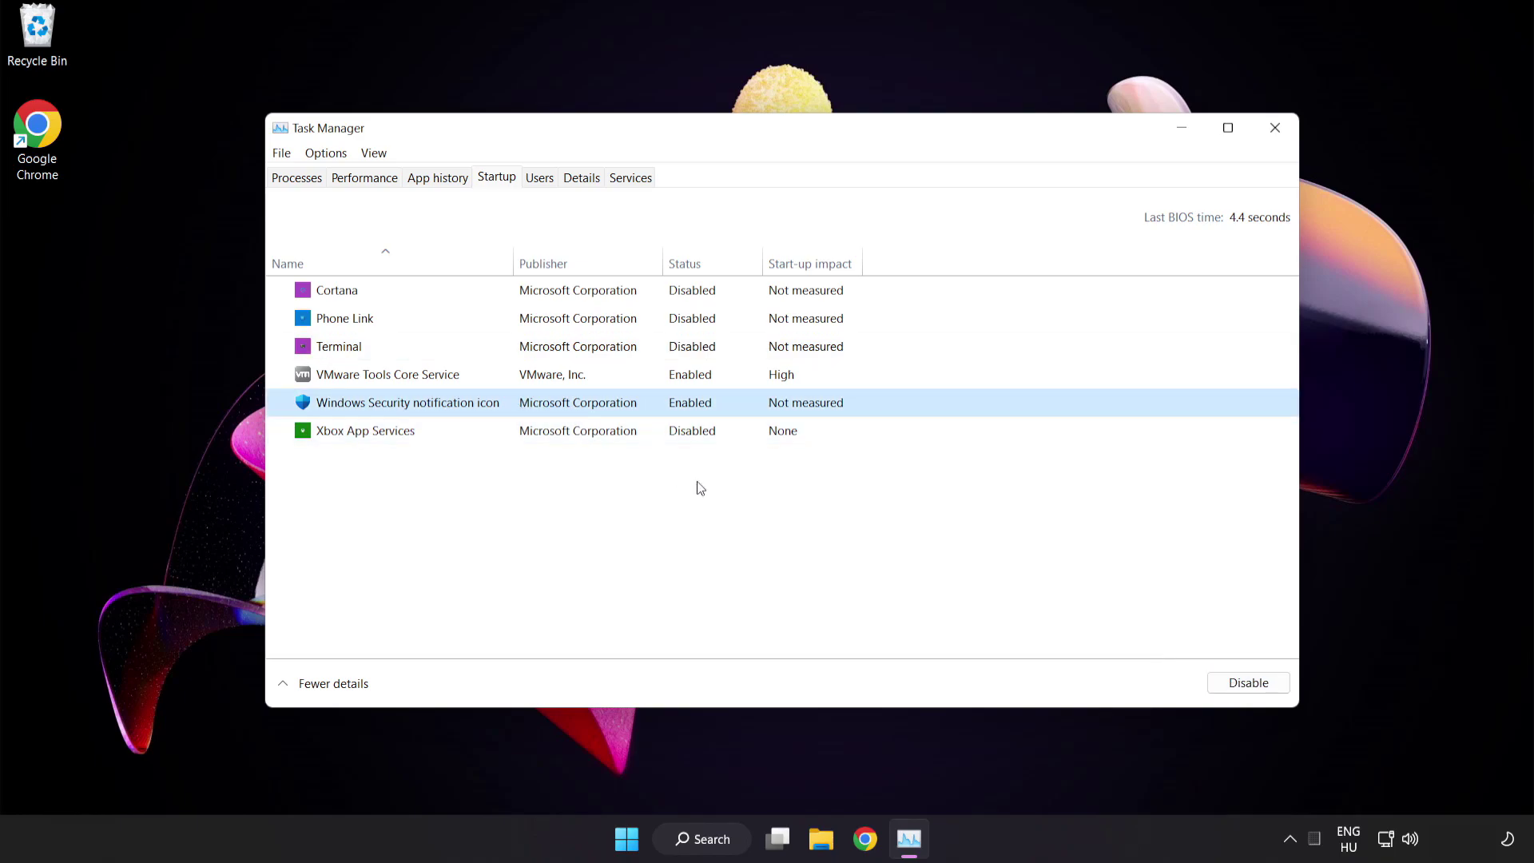
click(1235, 687)
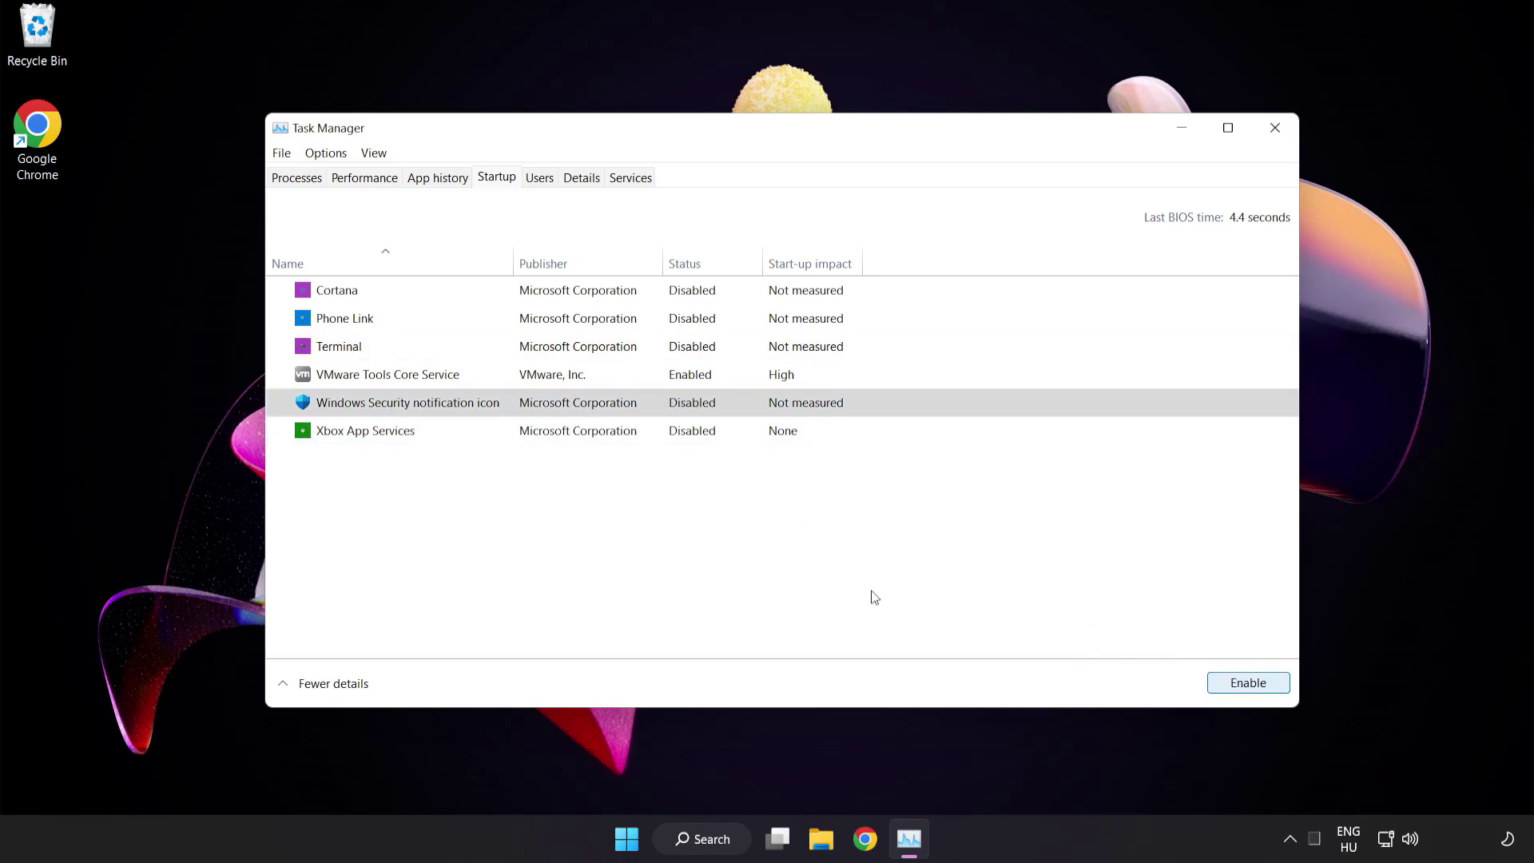
Close Task Manager and launch Command Prompt as administrator via a 'cmd' search
click(1275, 131)
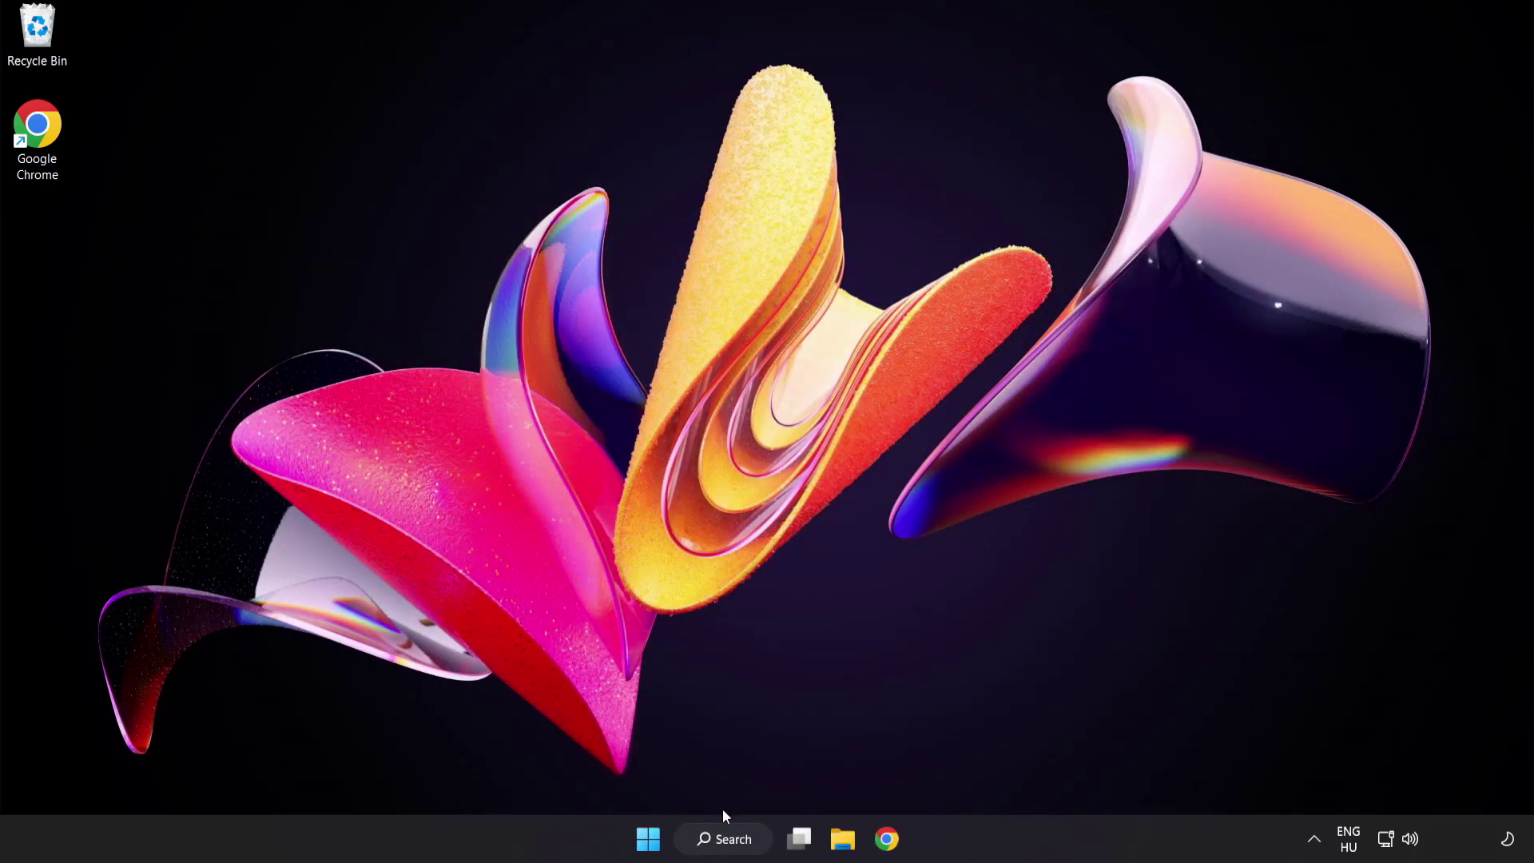
click(726, 837)
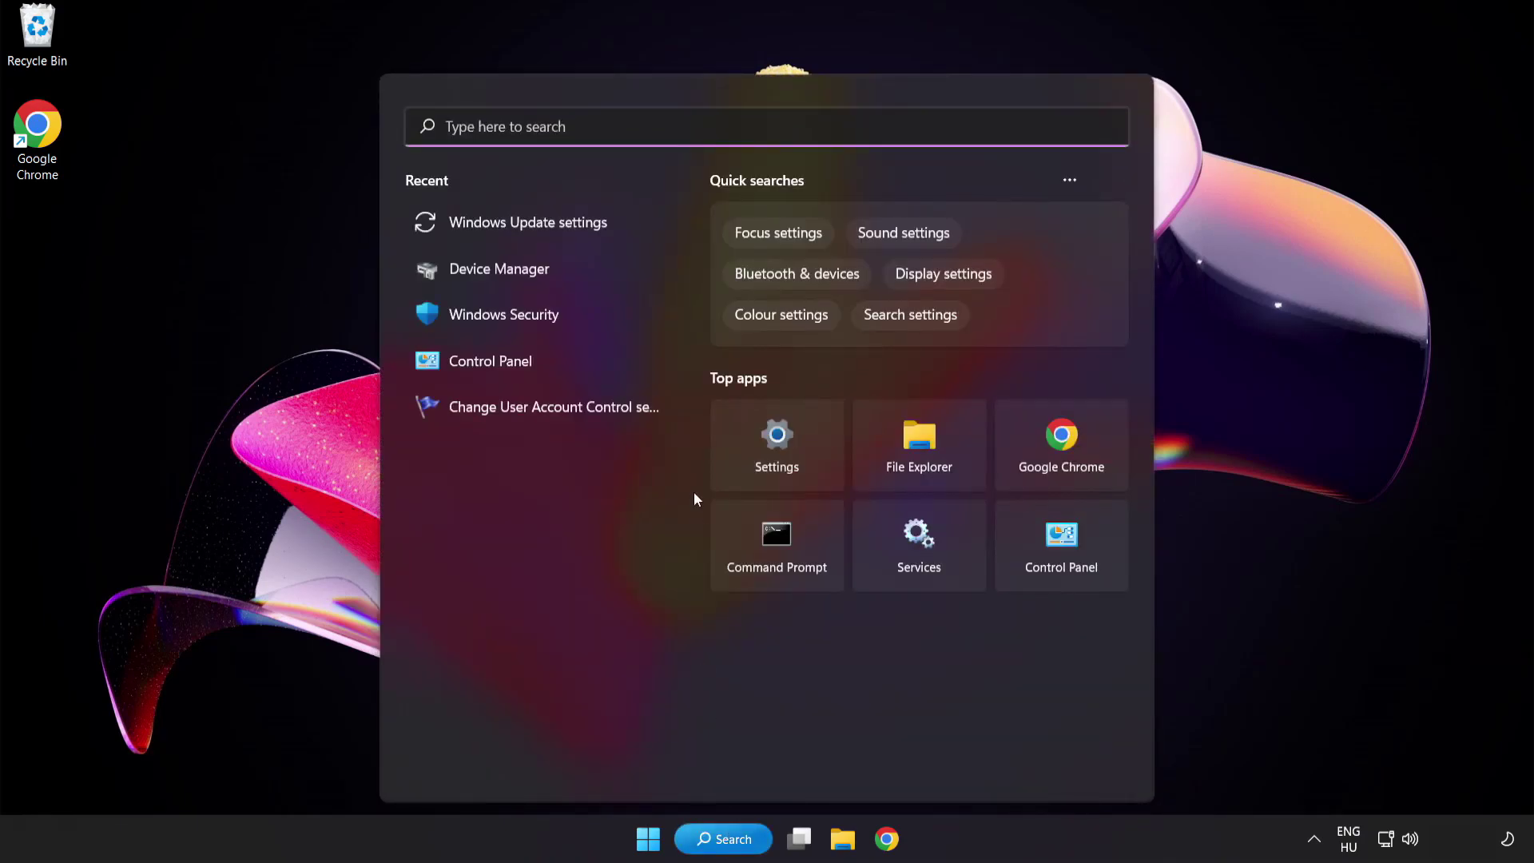
text(cm)
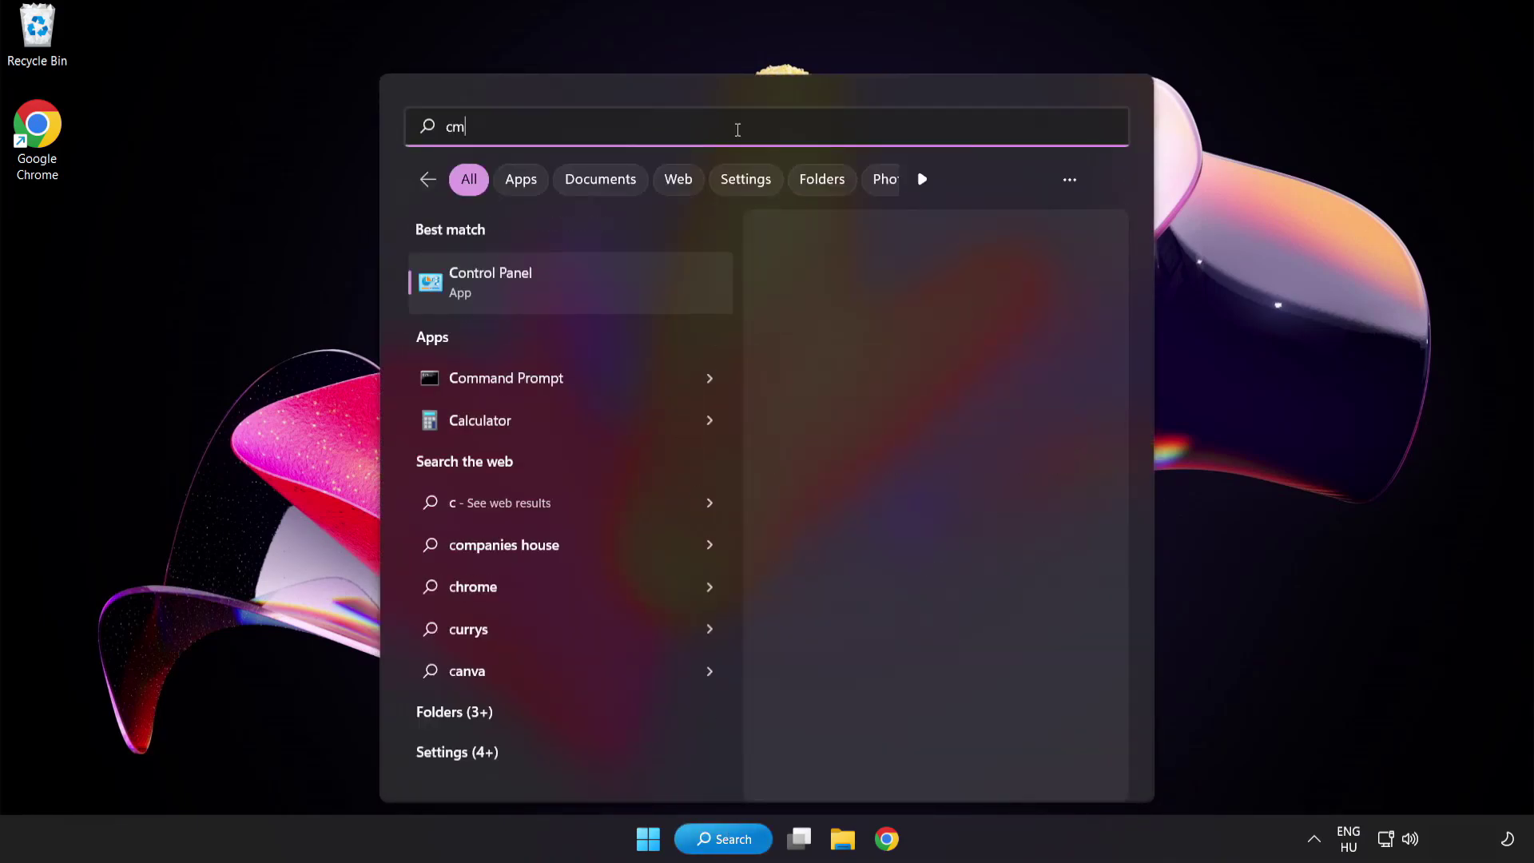
text(d)
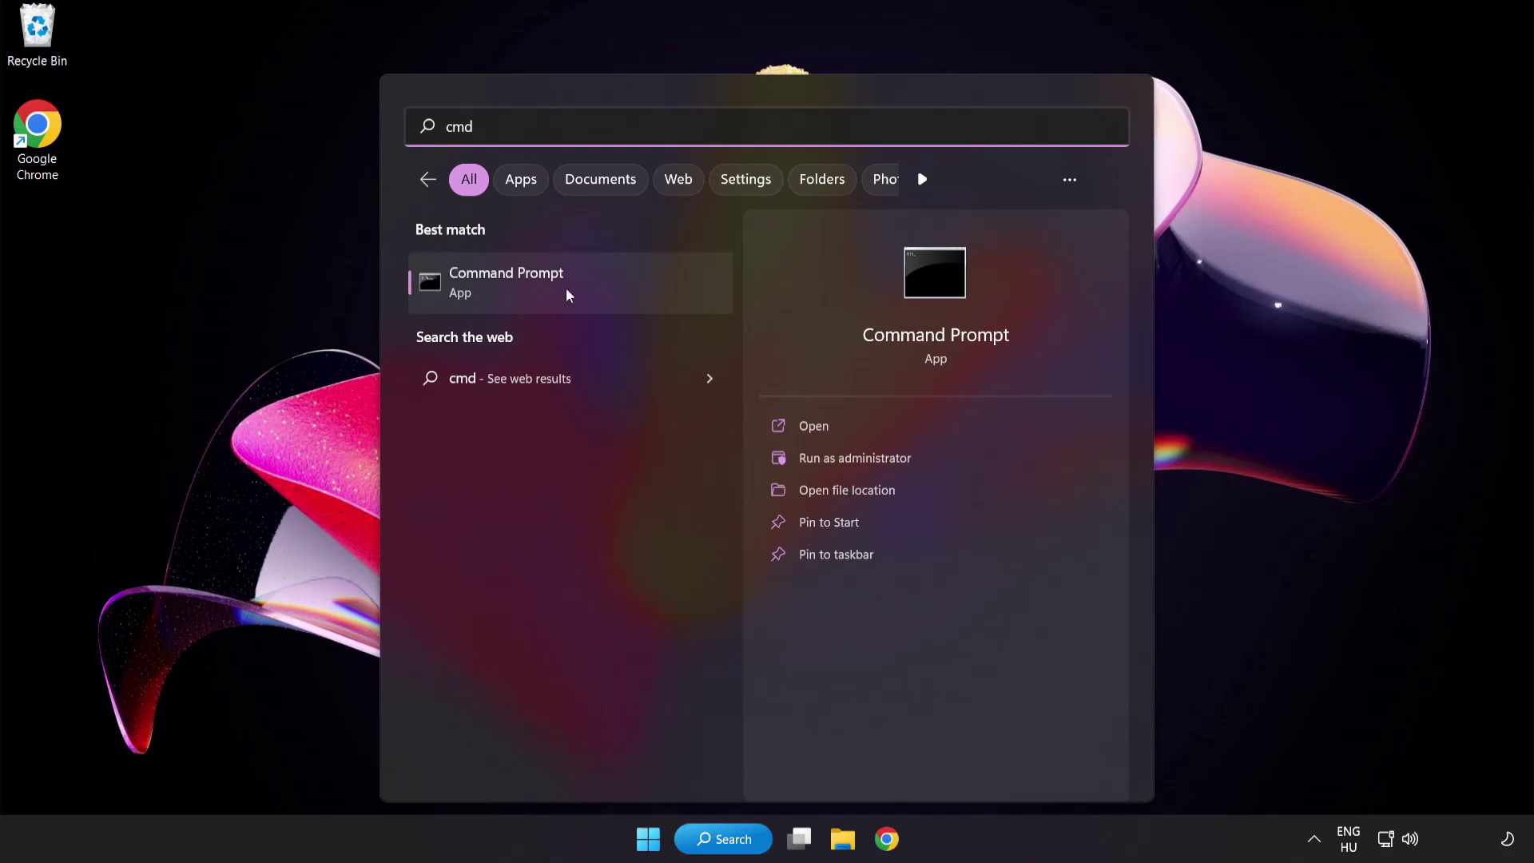
right_click(576, 294)
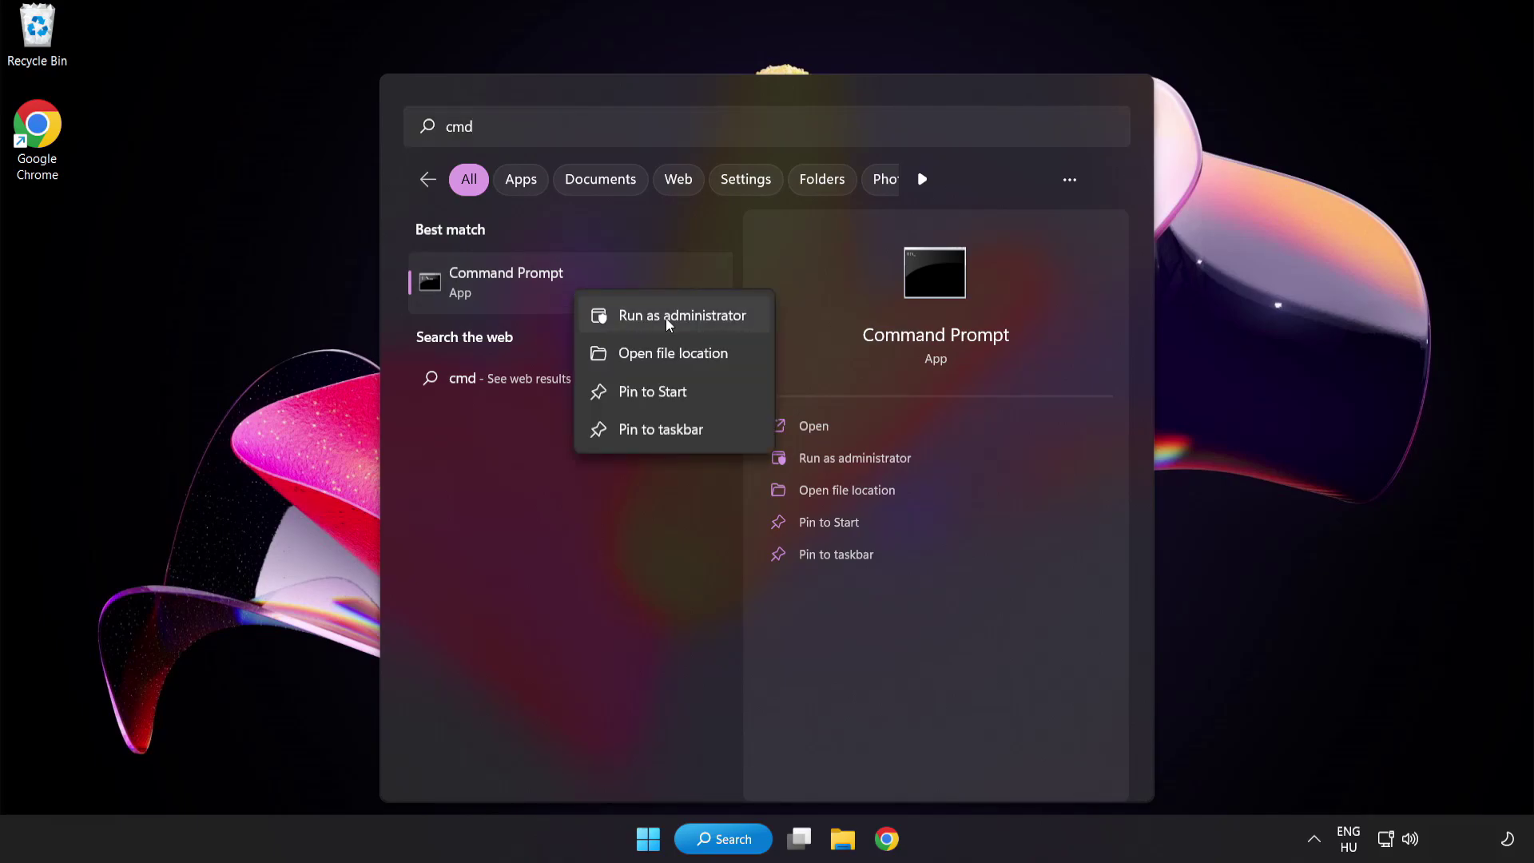
click(647, 319)
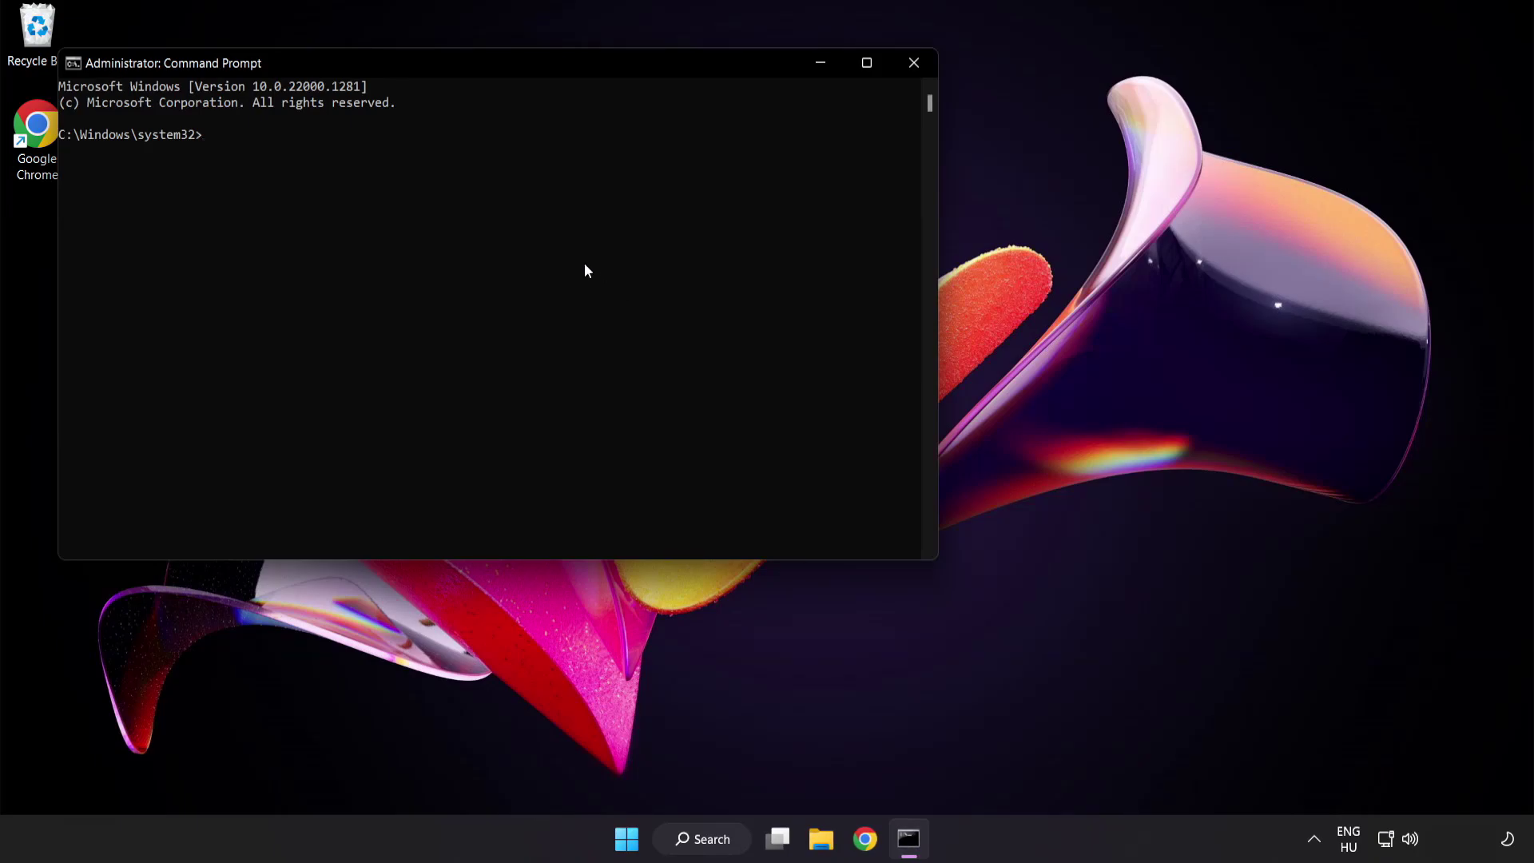
Run sfc /scannow, which reaches 100% verification with no integrity violations
drag(439, 64, 668, 154)
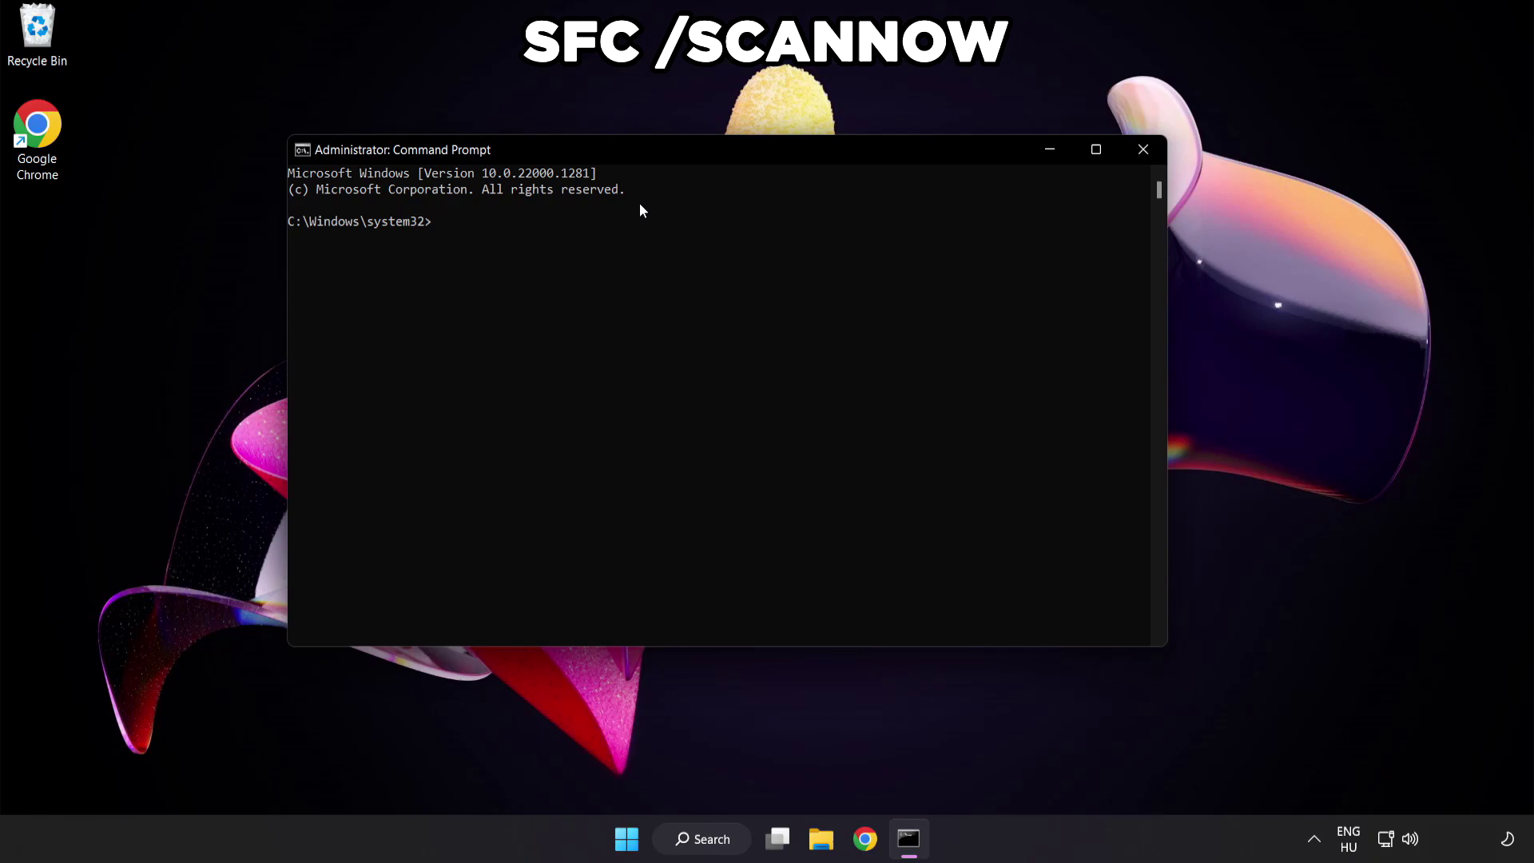
text(sfc /)
text(scannow)
key(Return)
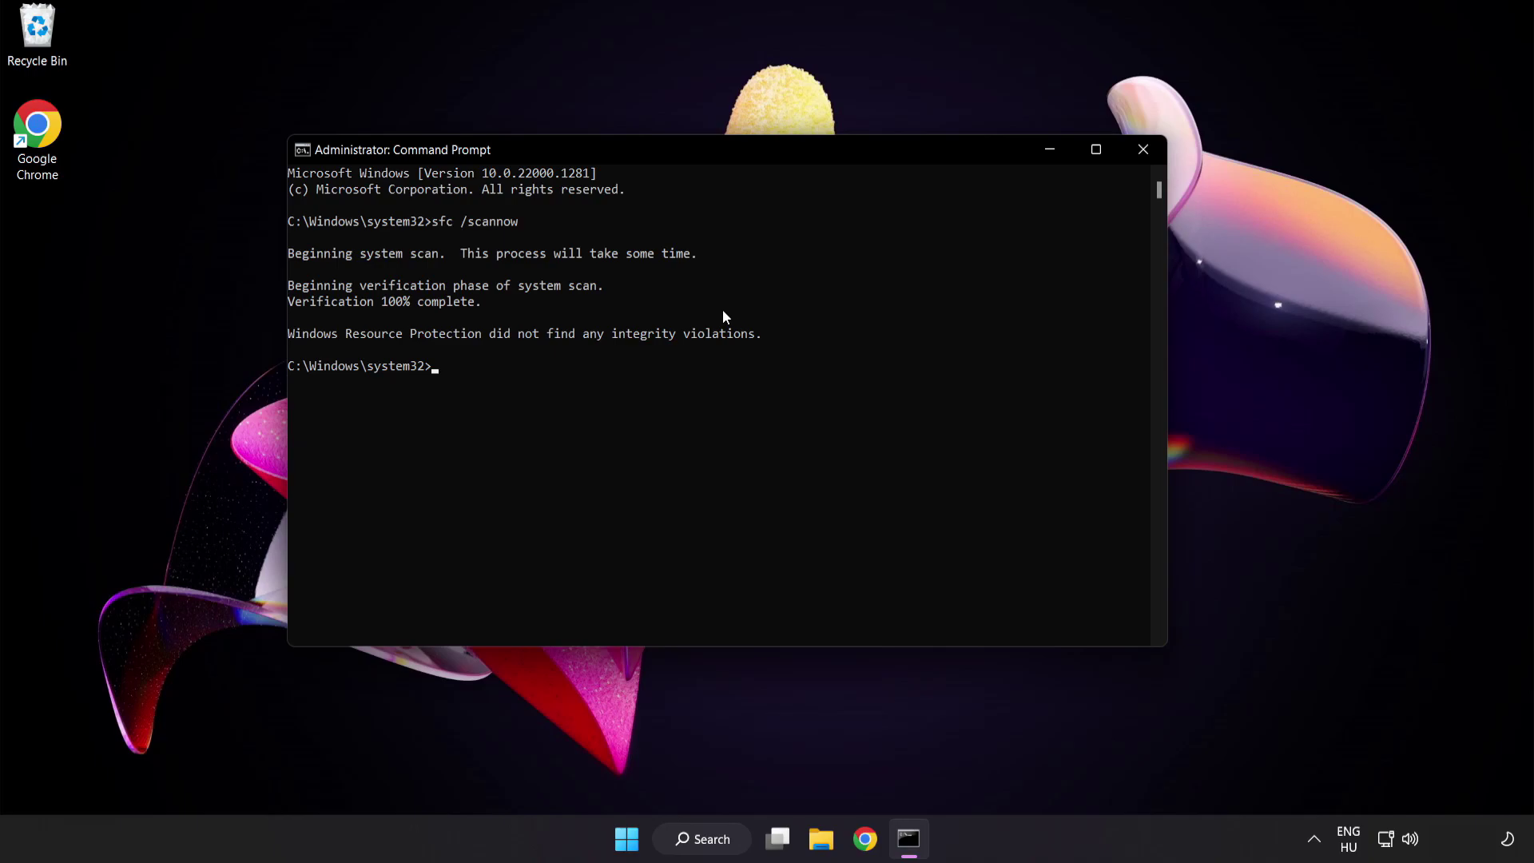
Close the finished Command Prompt window, then open and dismiss the Start power menu
click(1135, 152)
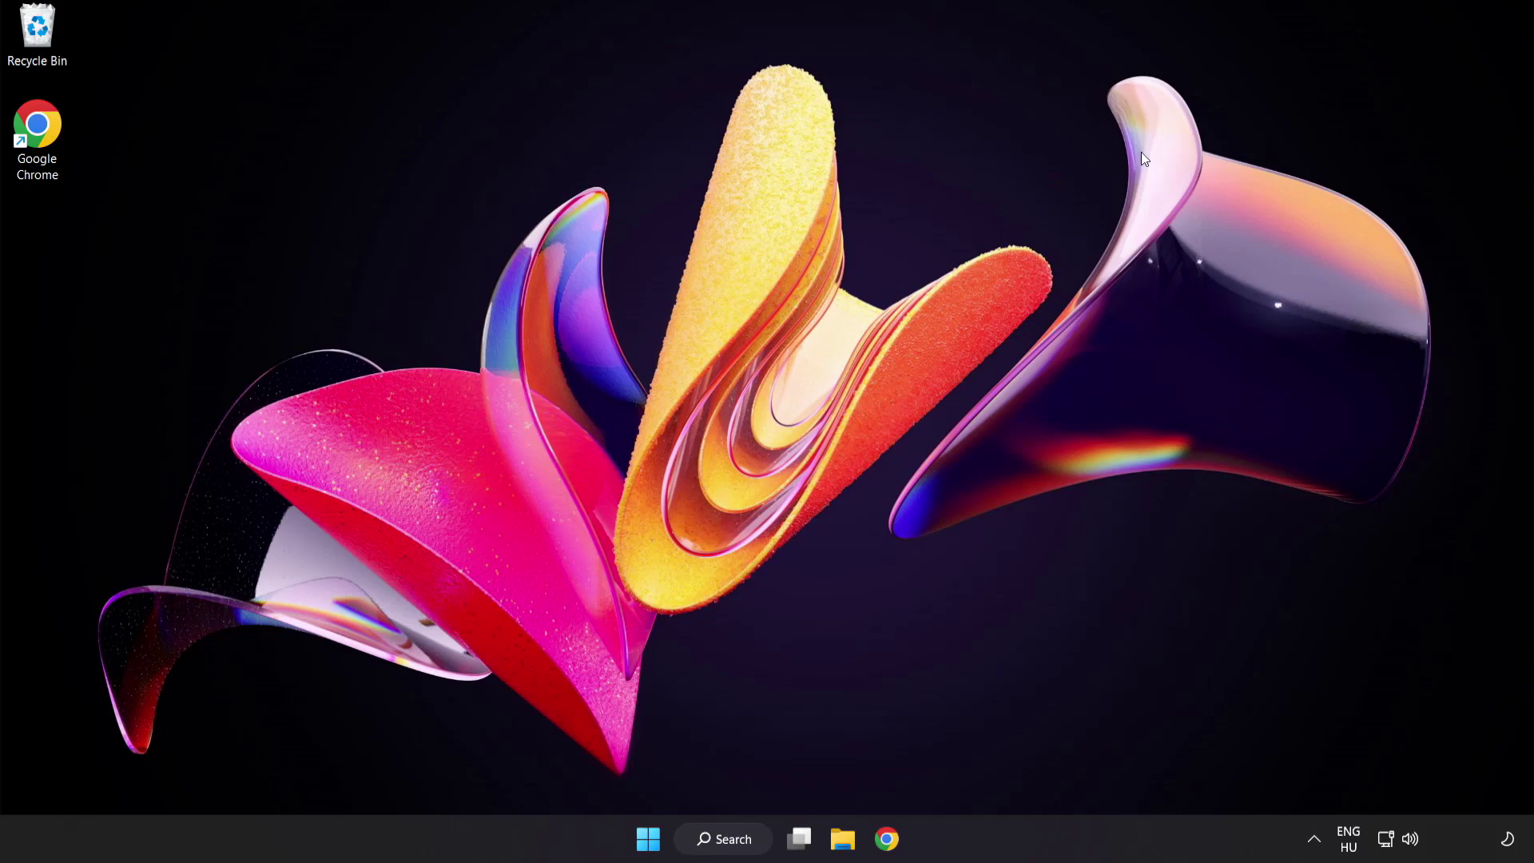
click(648, 838)
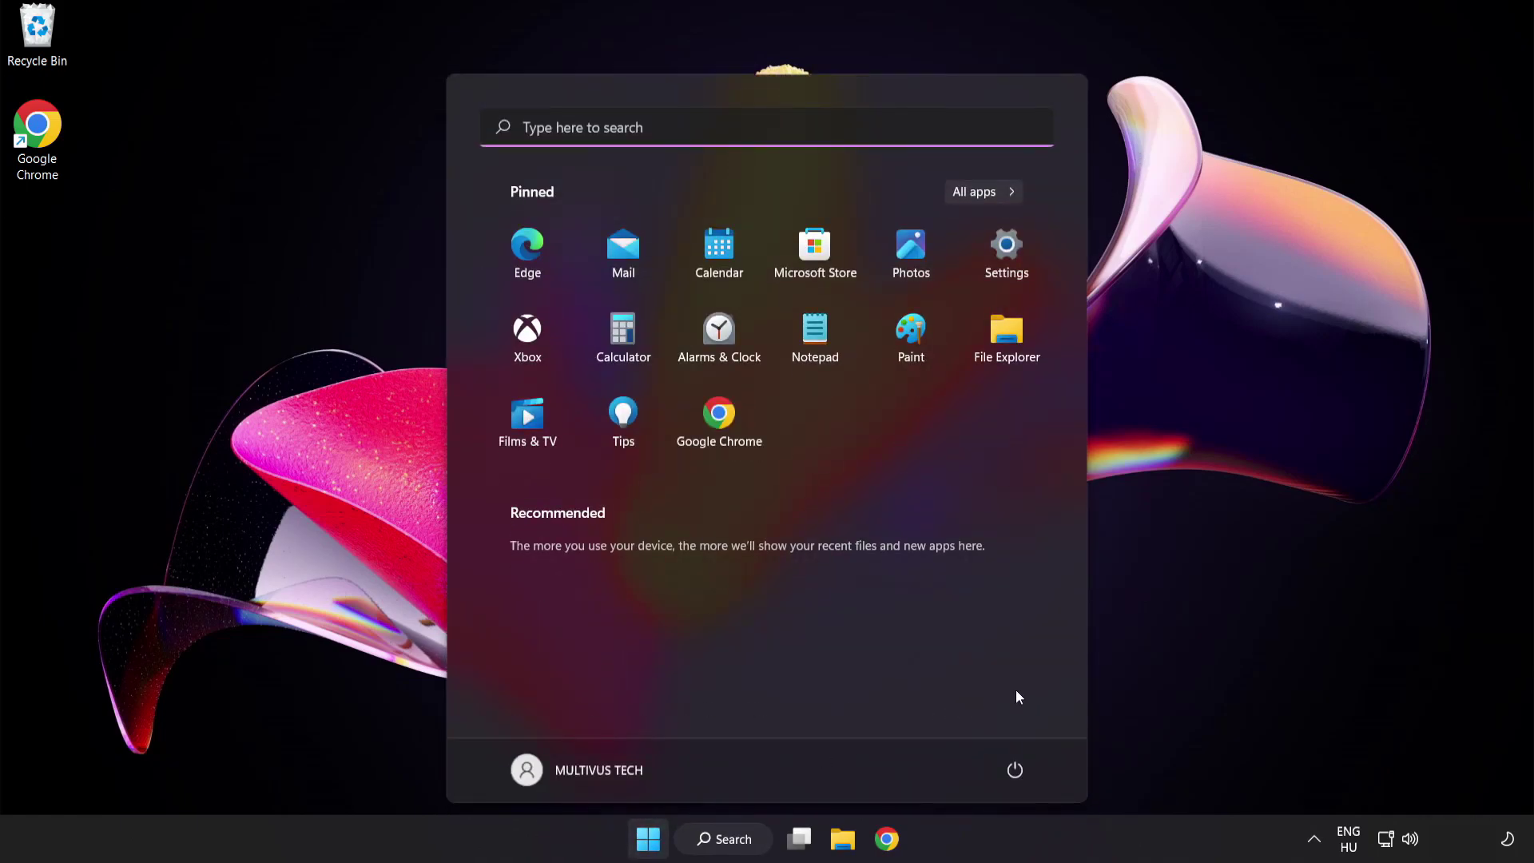
click(1016, 772)
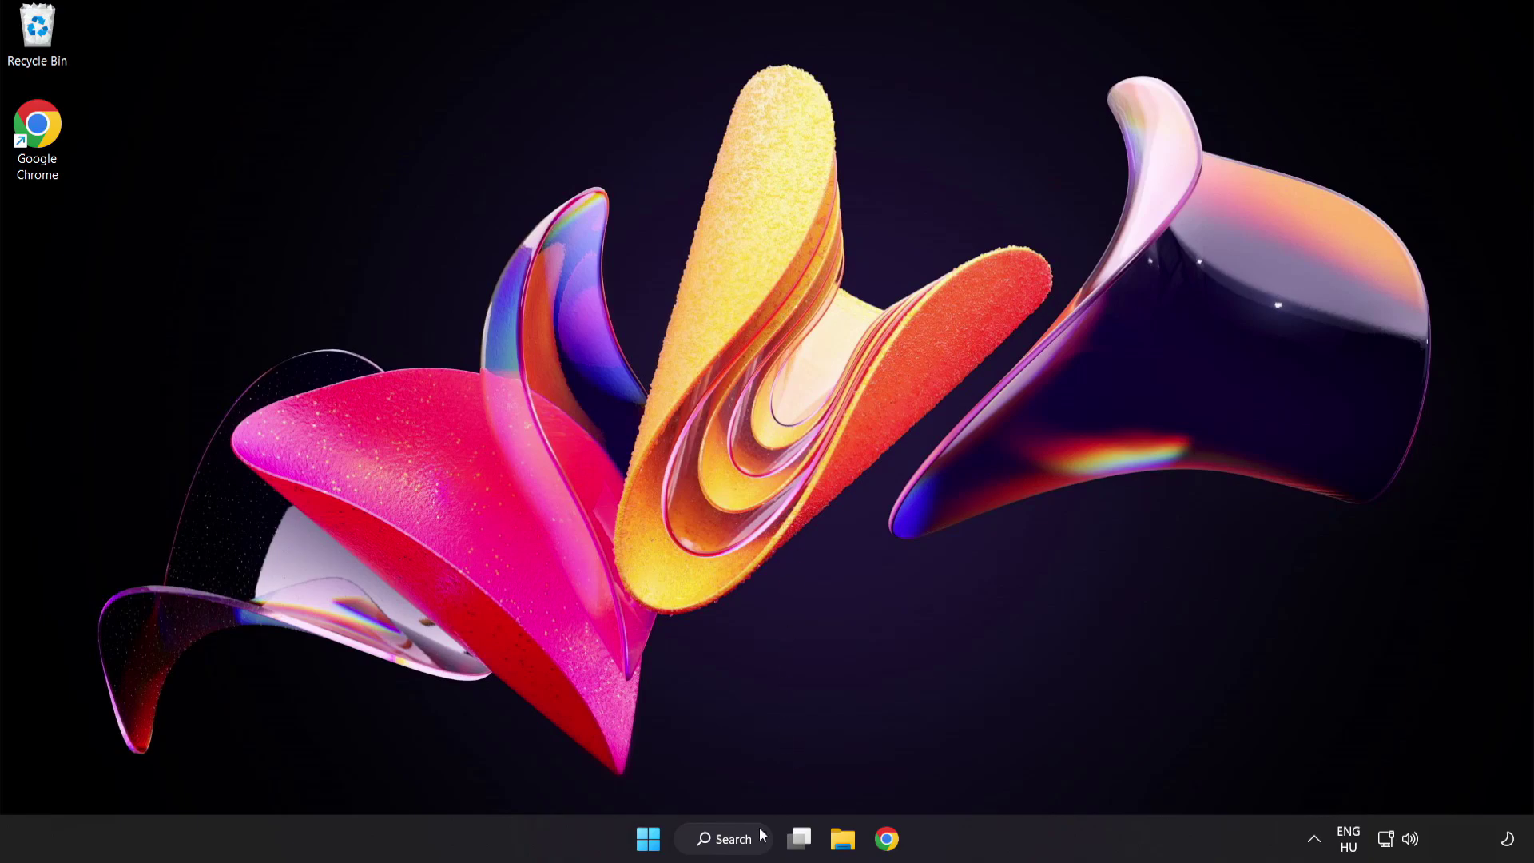
Search for 'security' and launch the Windows Security app
click(739, 842)
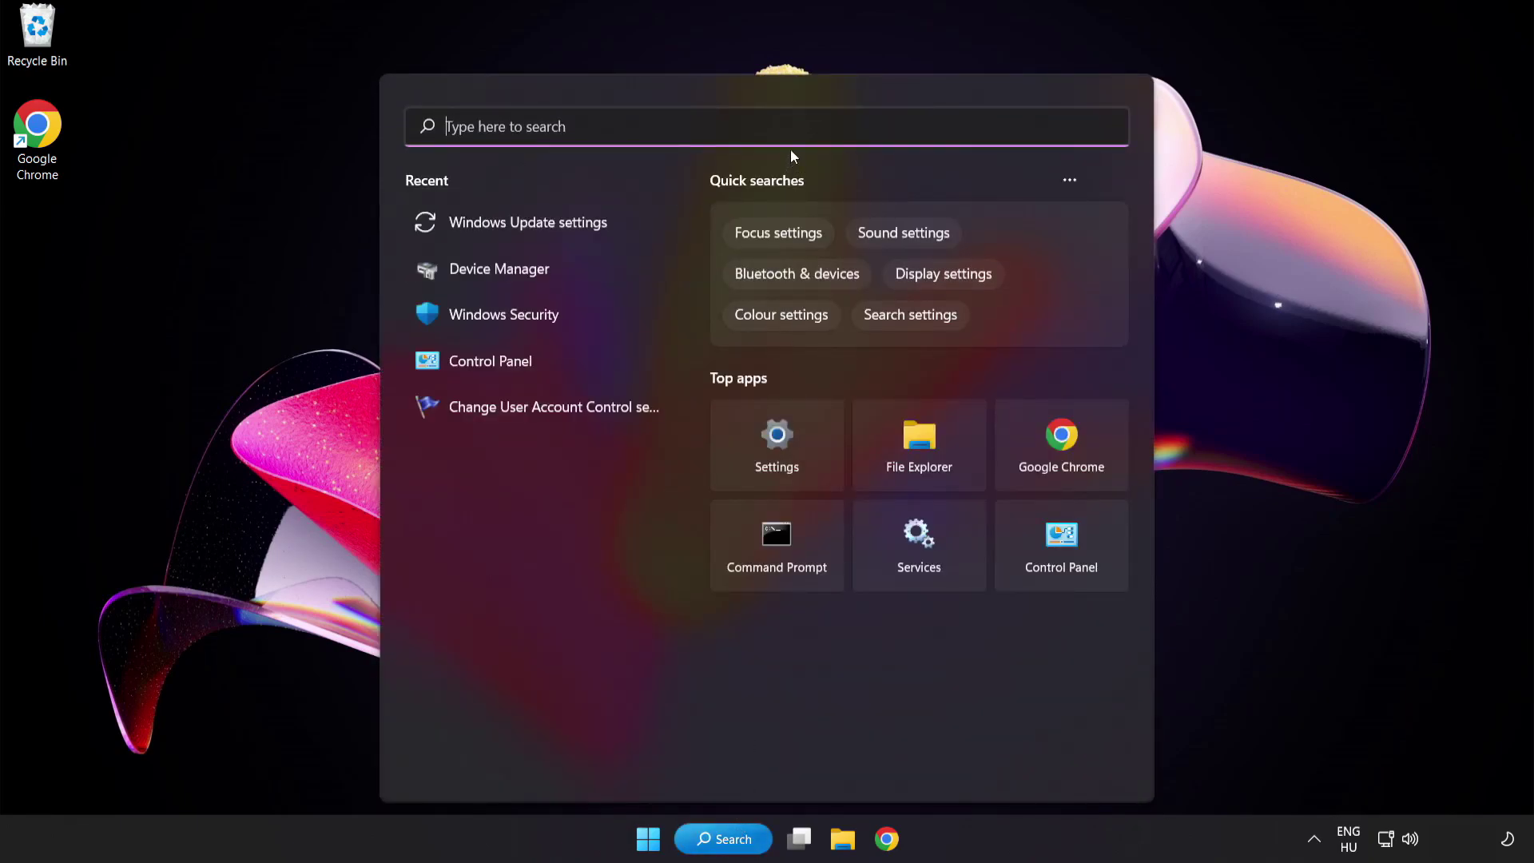
text(securi)
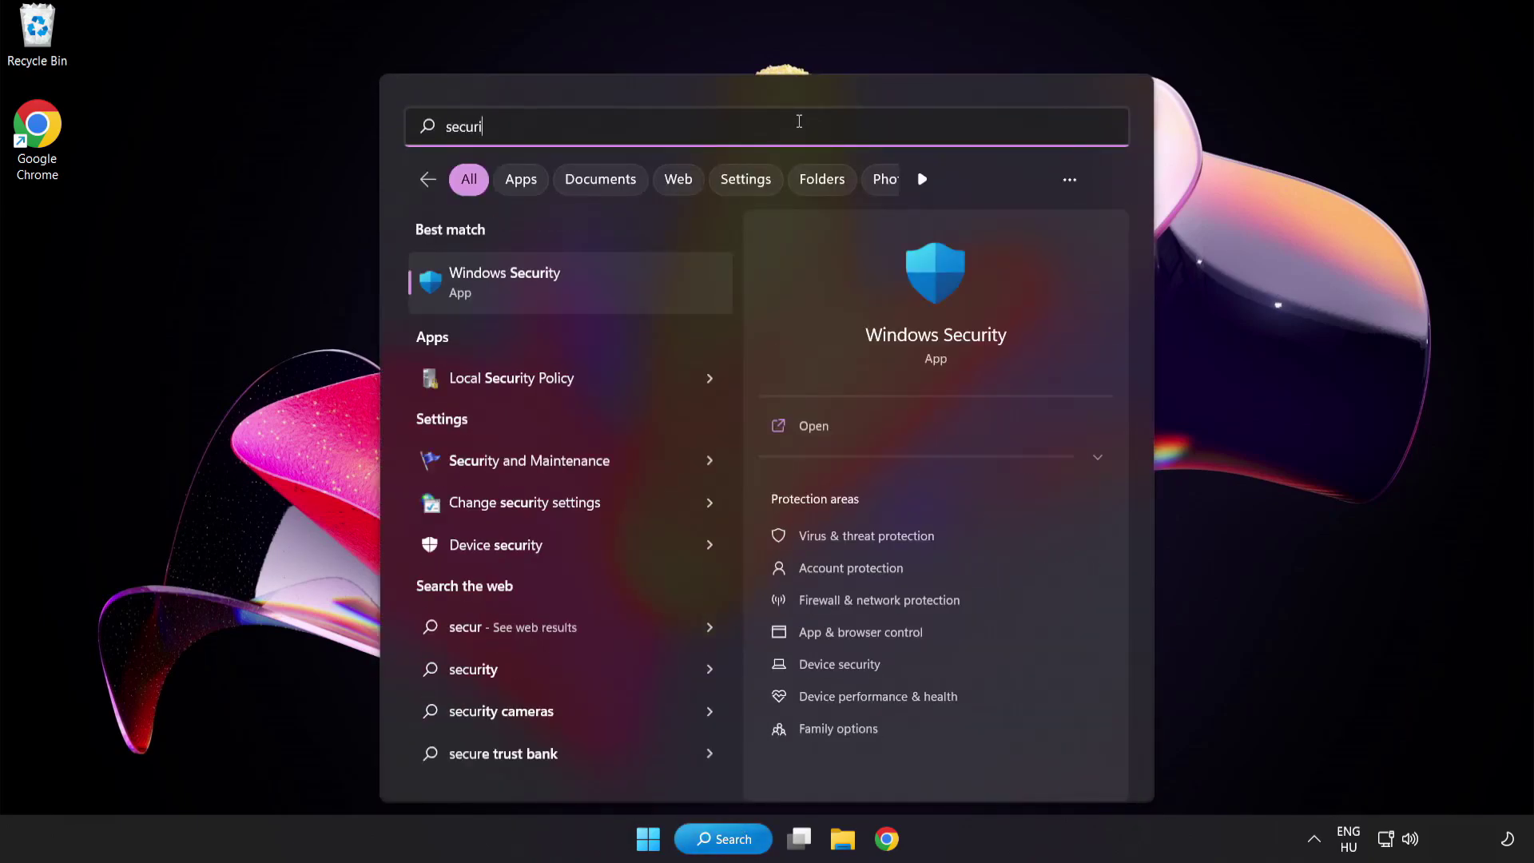
text(ty)
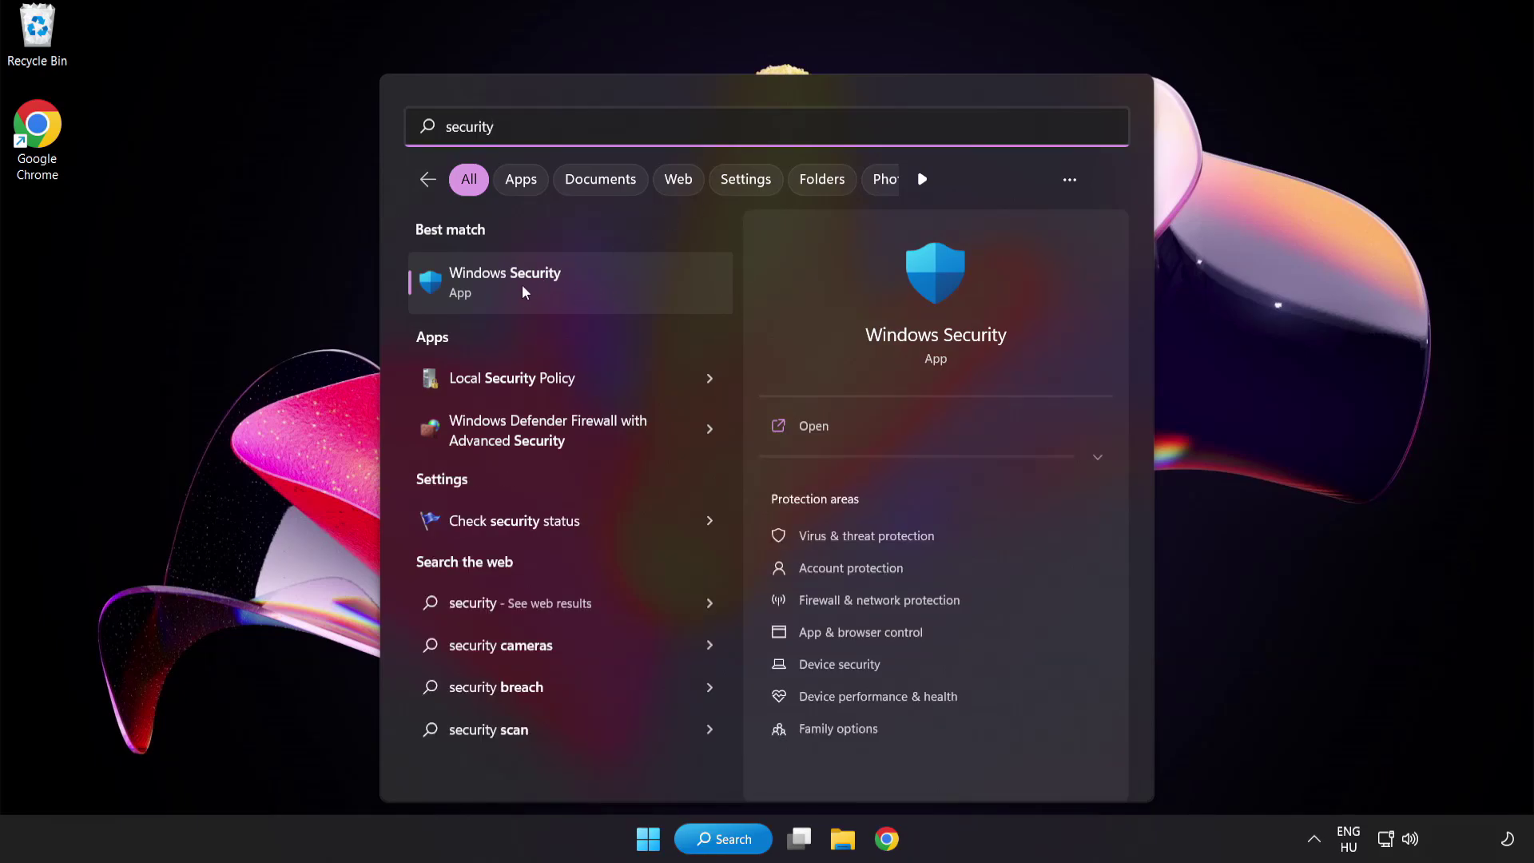
click(580, 281)
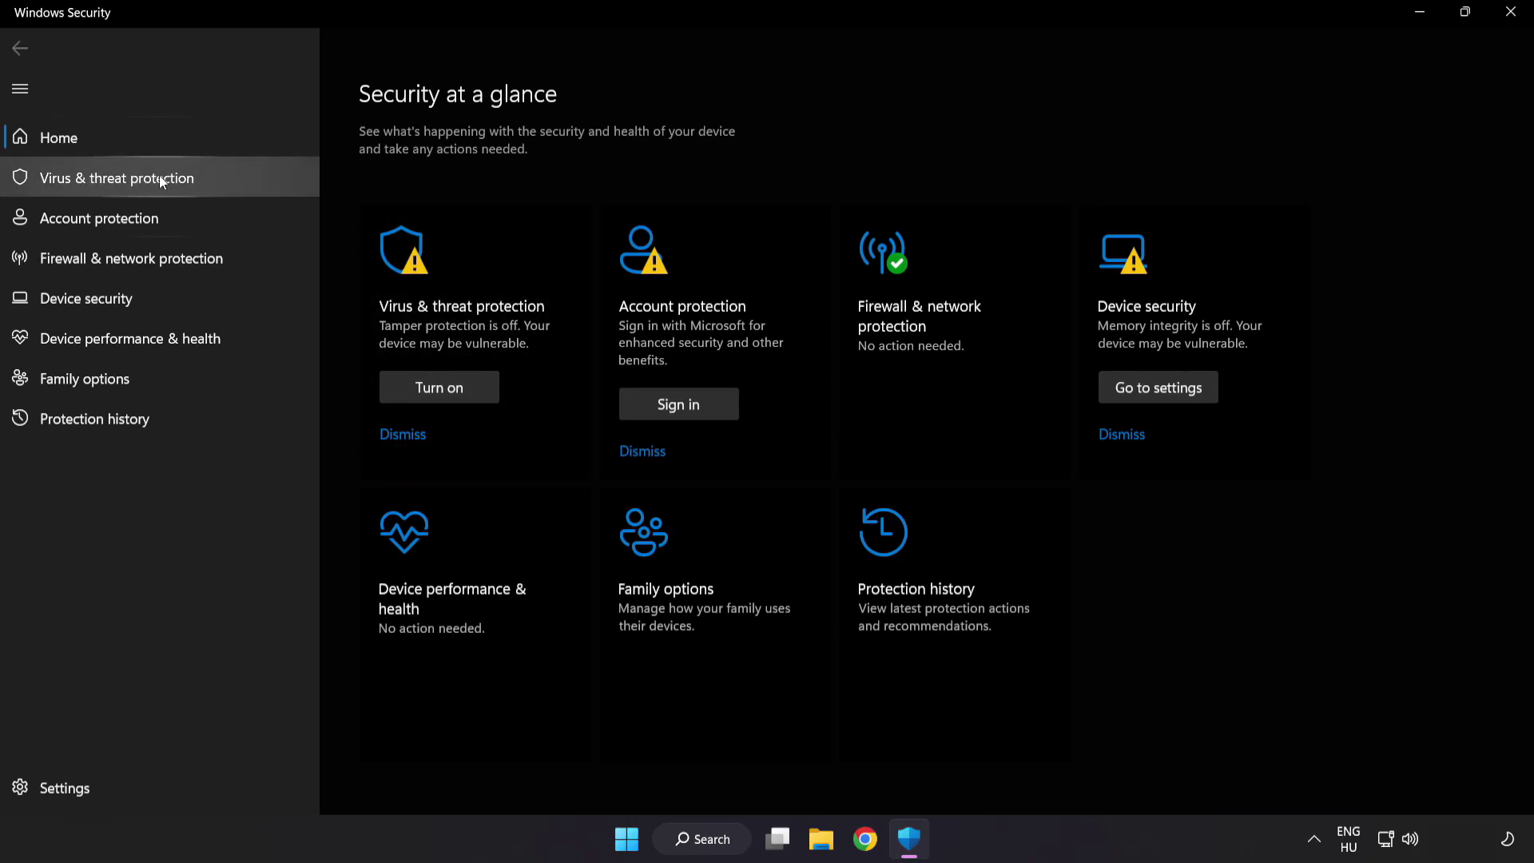
Go through Virus & threat protection settings to the Add or remove exclusions page
click(233, 177)
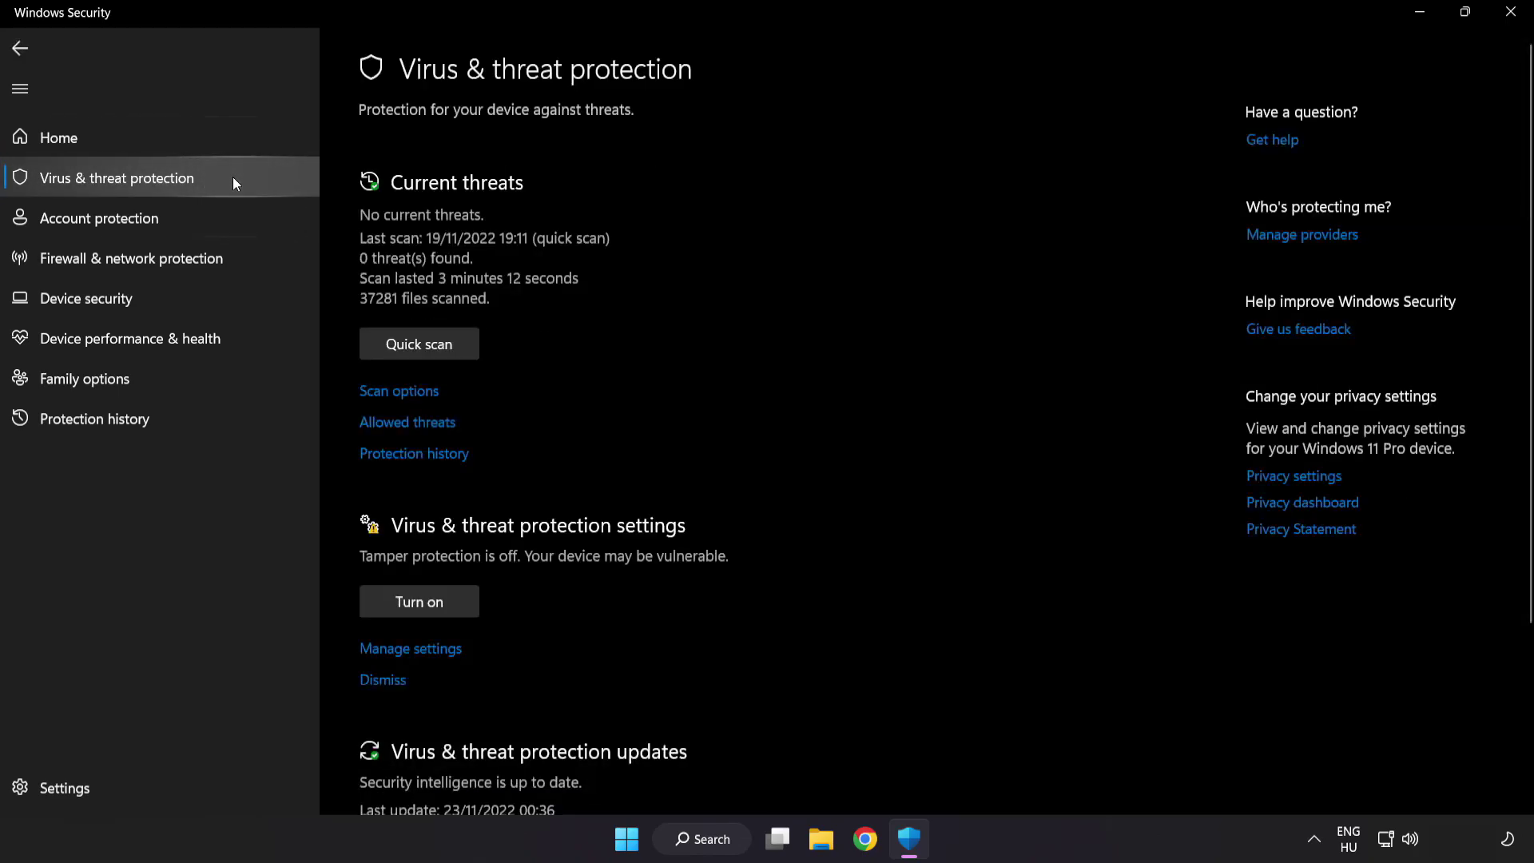
scroll(969, 230, down, 3)
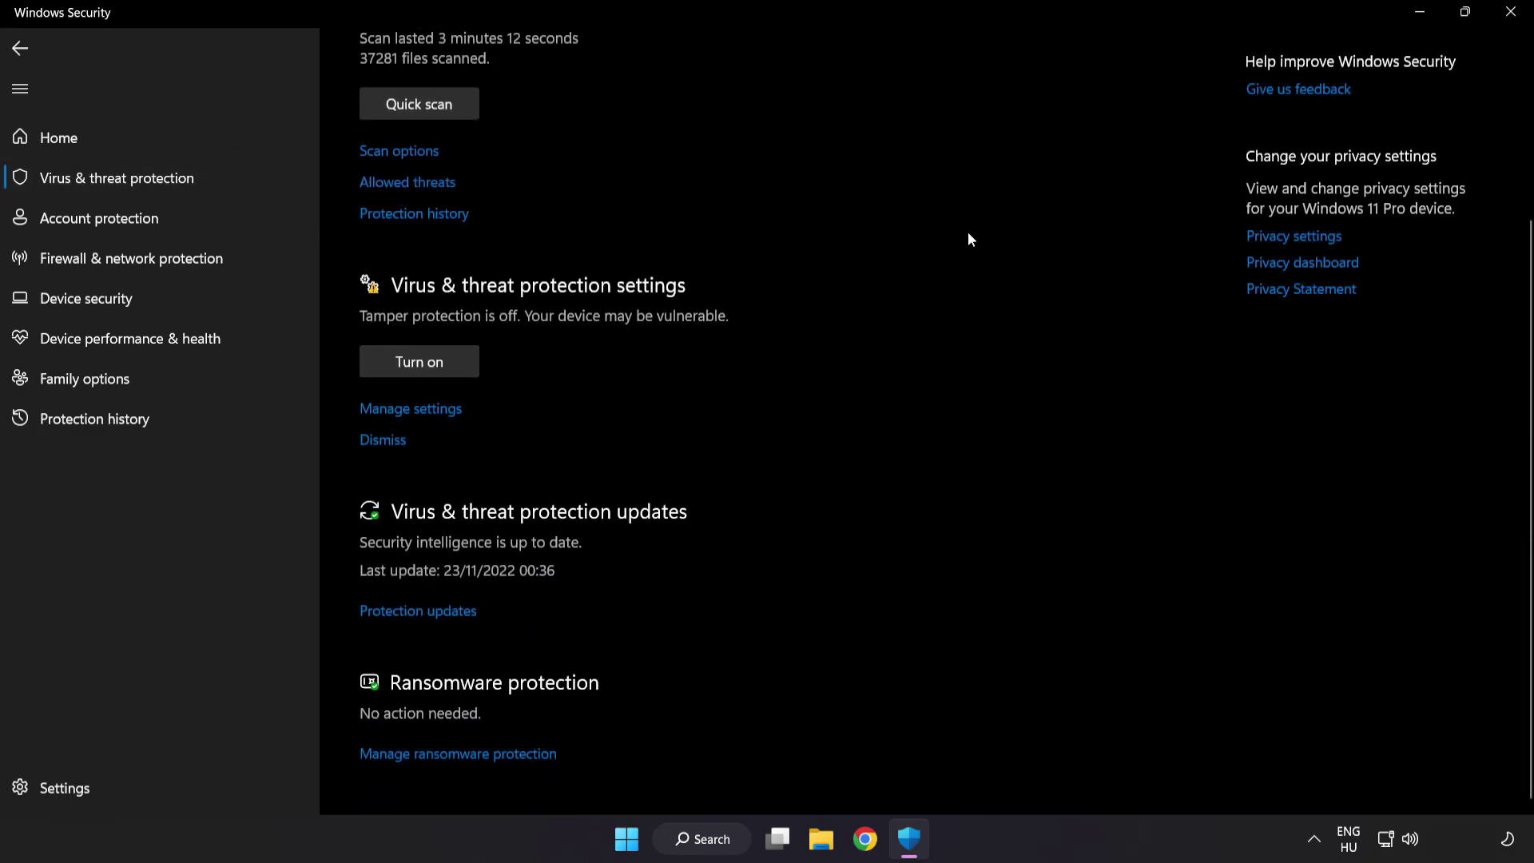
click(421, 409)
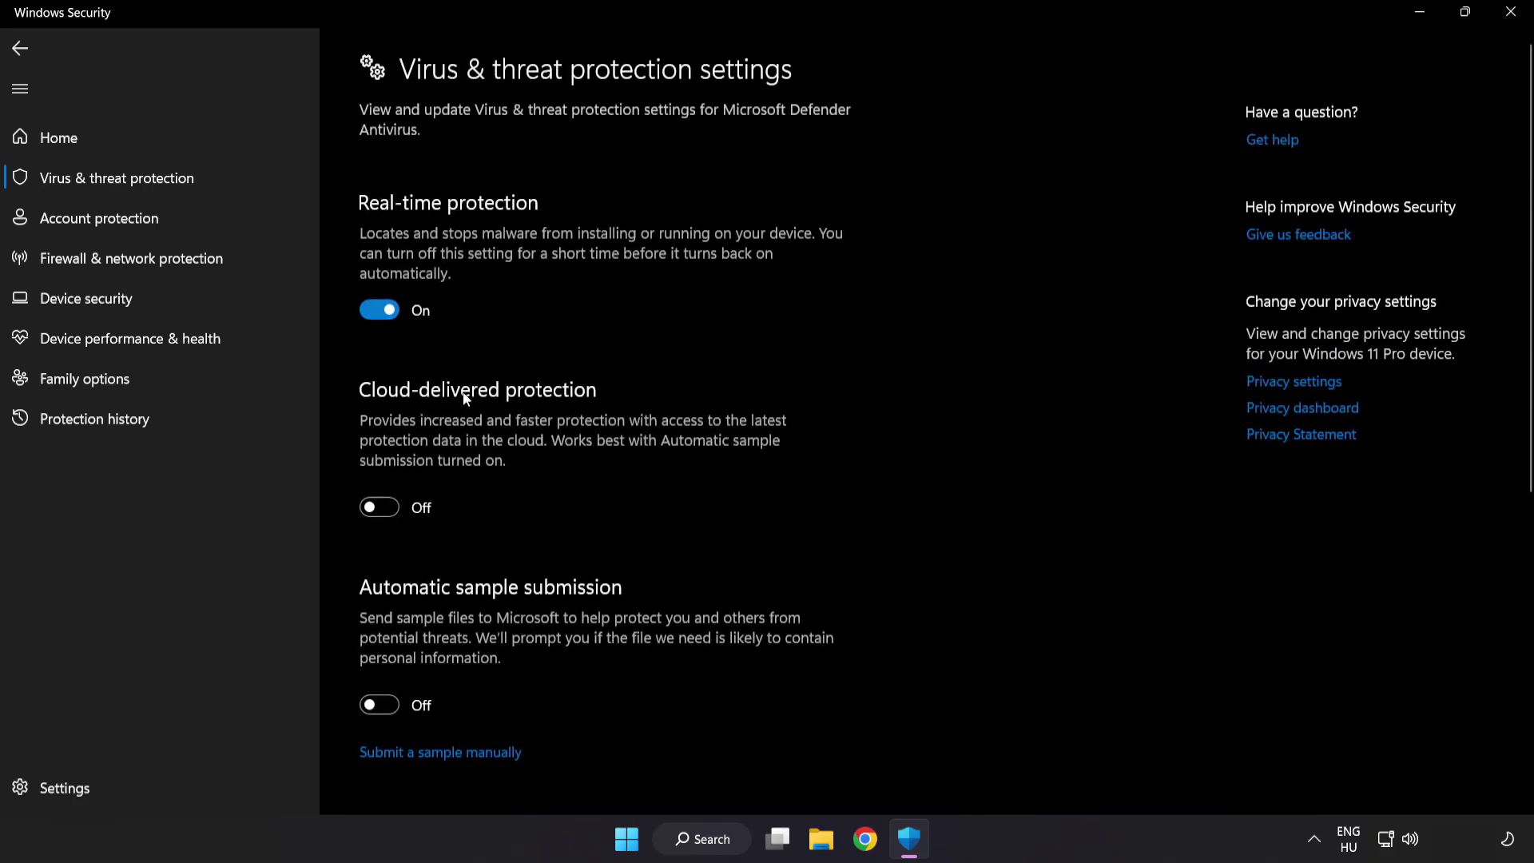
scroll(892, 420, down, 5)
scroll(894, 423, down, 1)
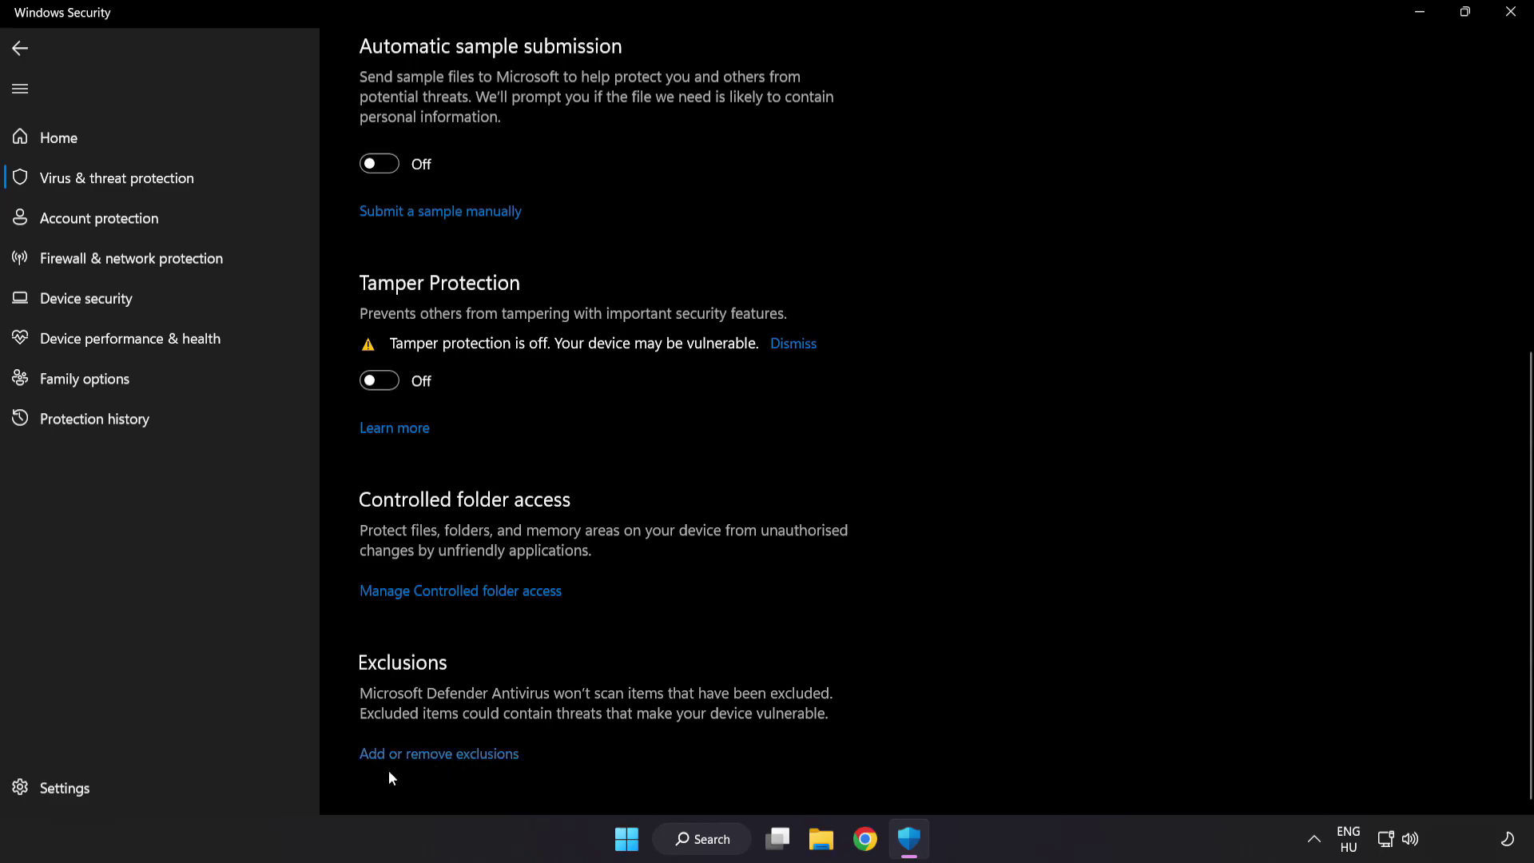
click(447, 756)
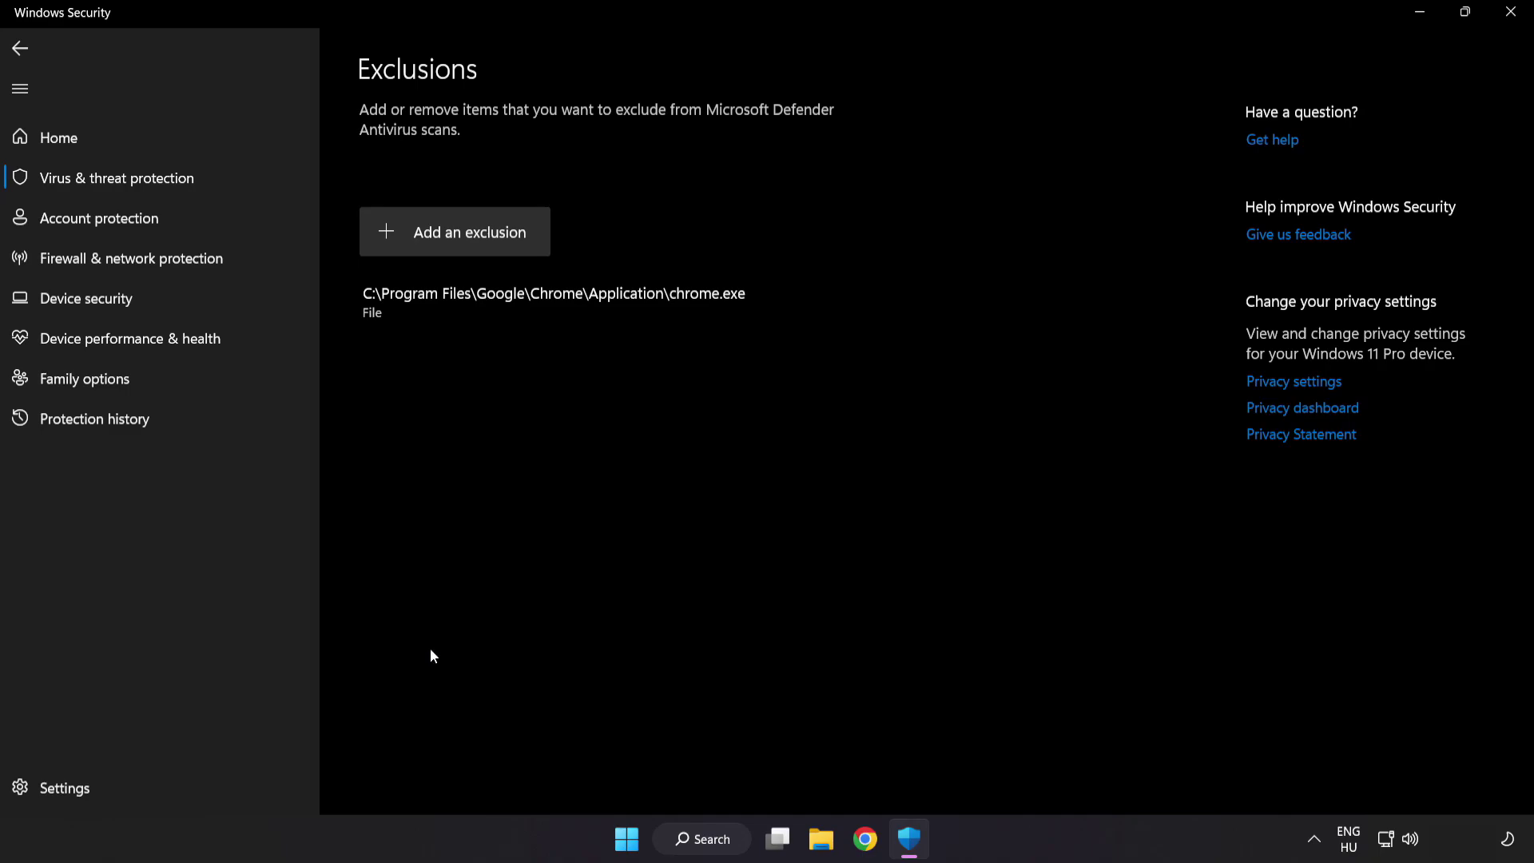
Add a File exclusion for the shortcut in C:\Program Files (x86)\NOT WORKING APP
click(458, 245)
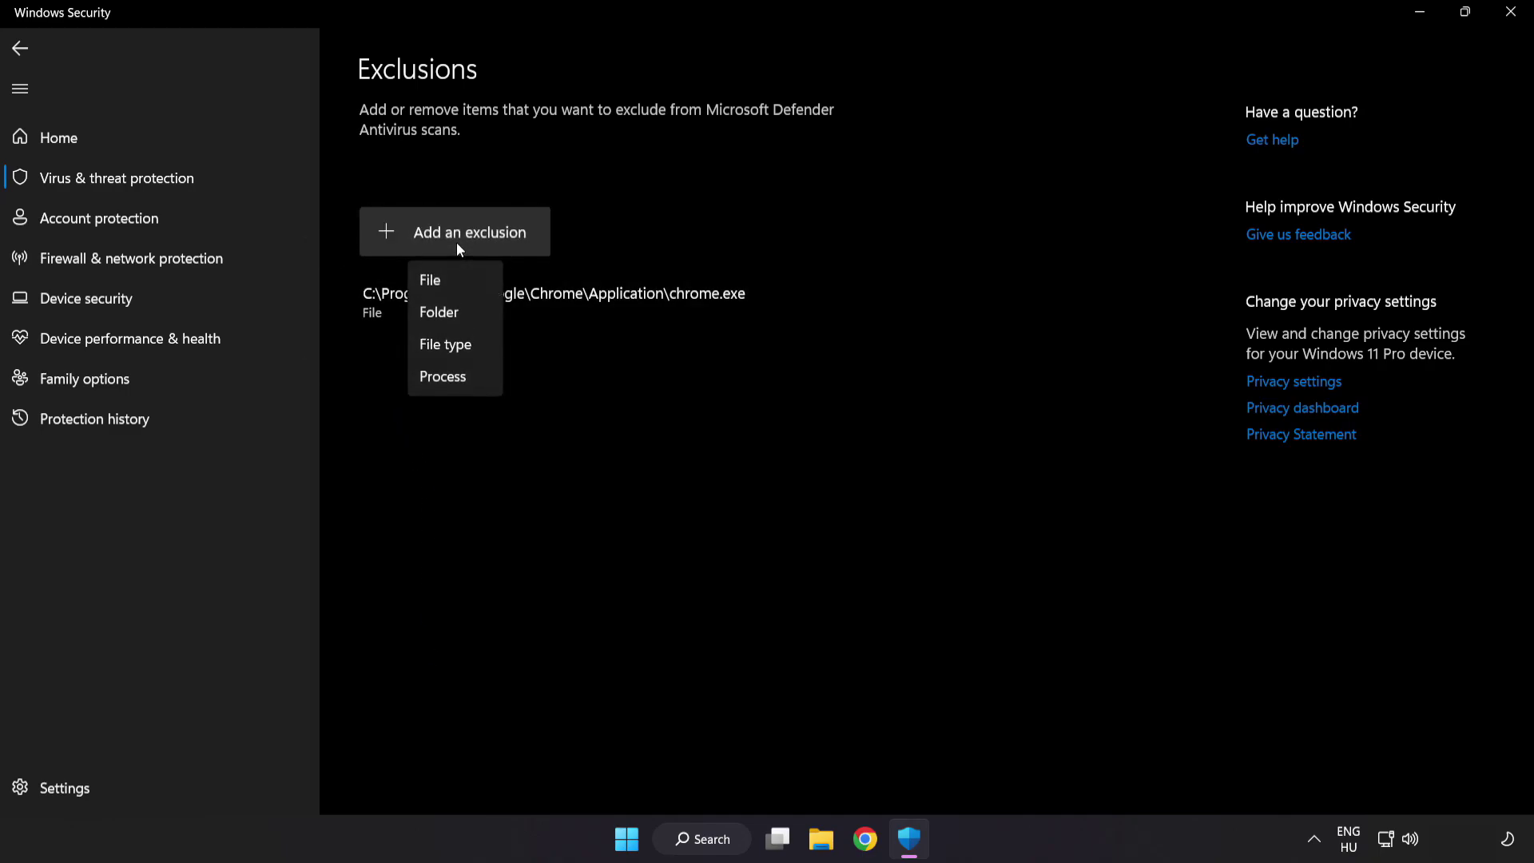
click(446, 285)
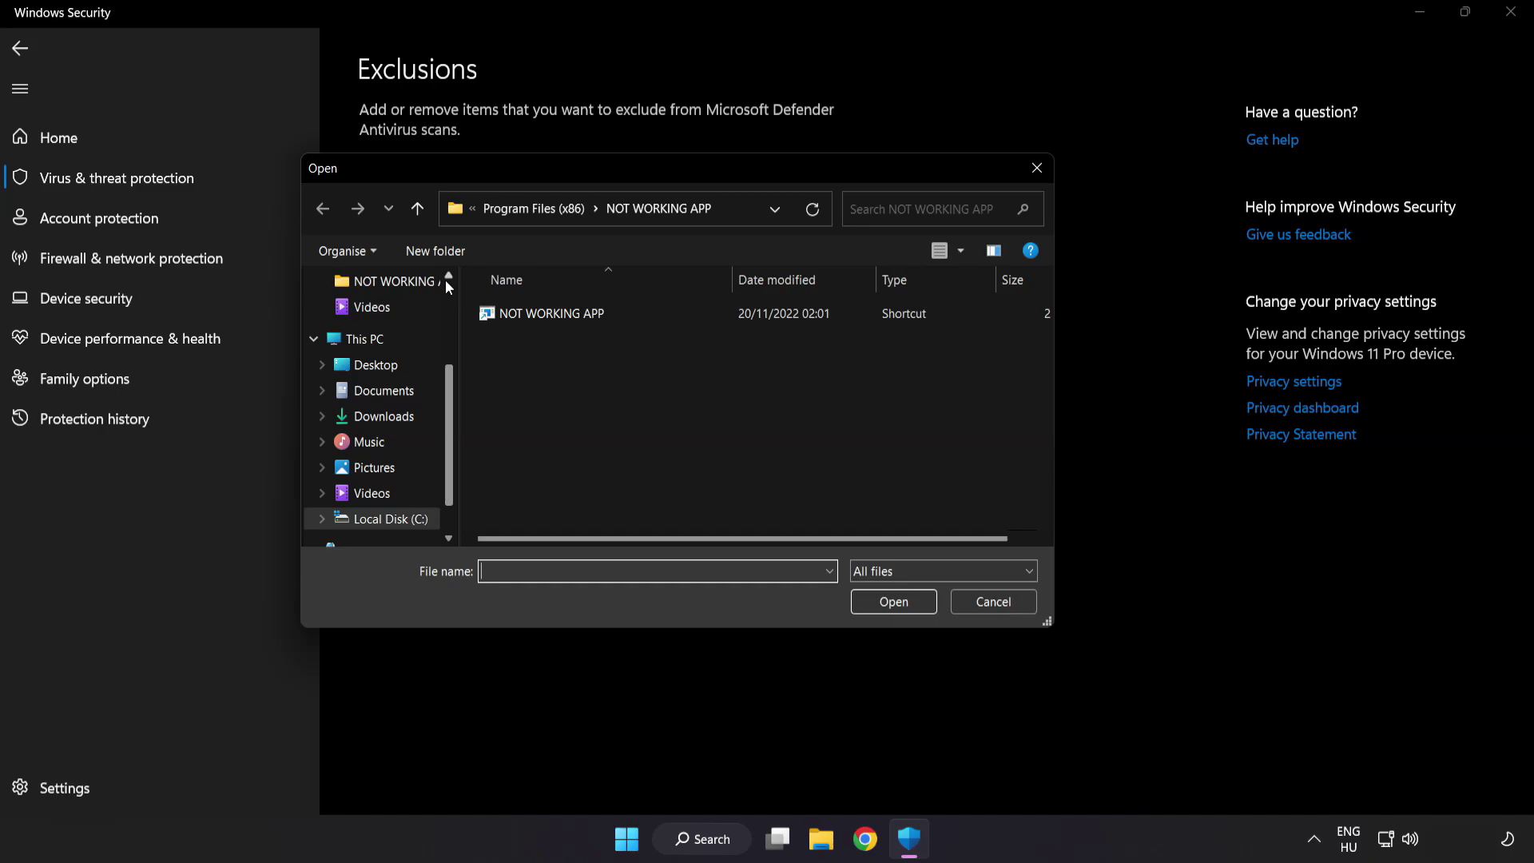
click(492, 213)
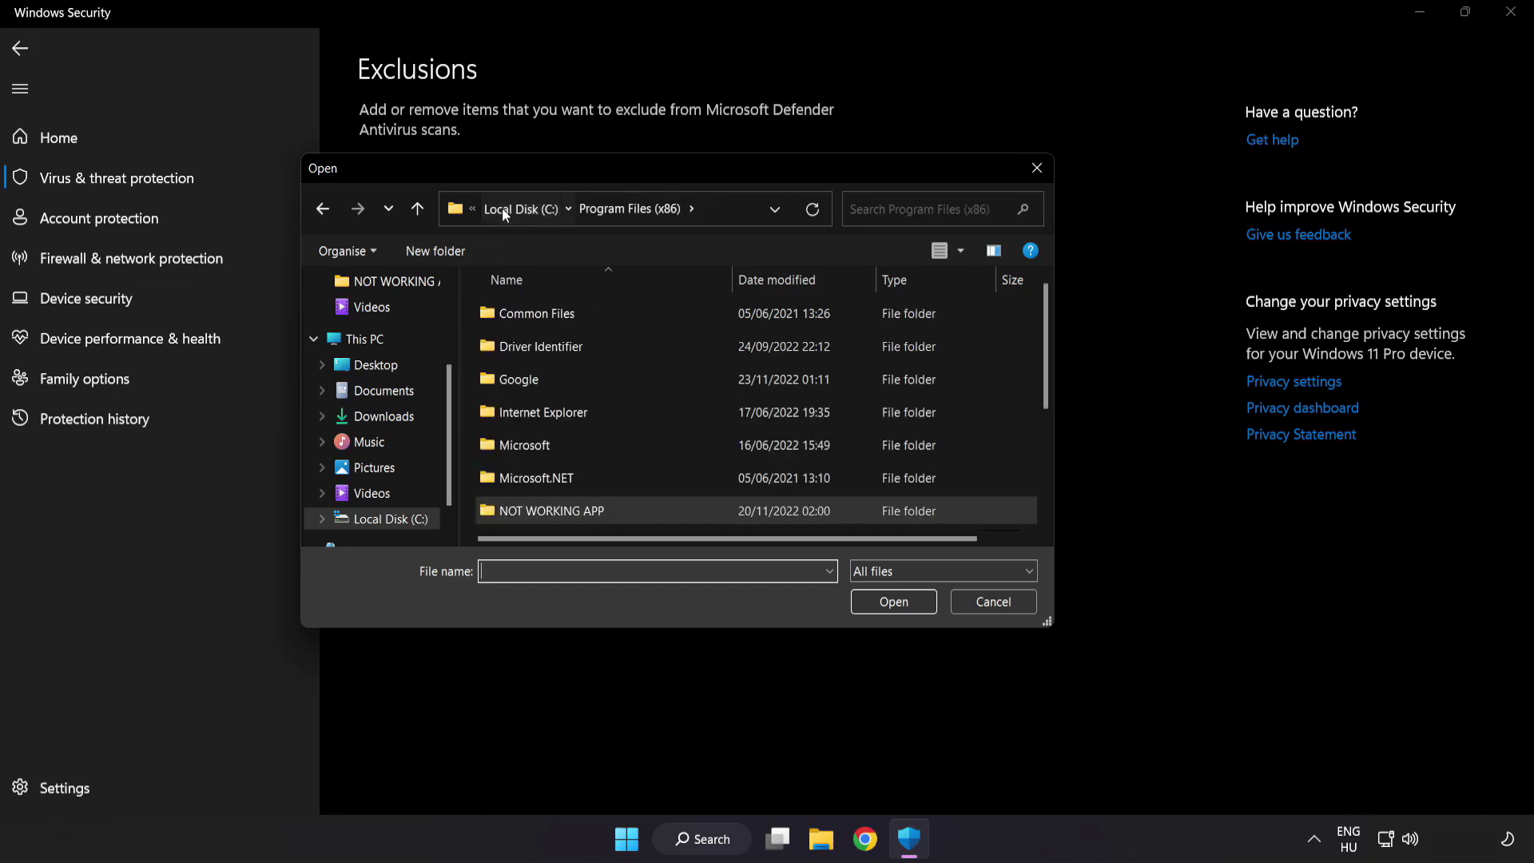
click(502, 207)
click(505, 207)
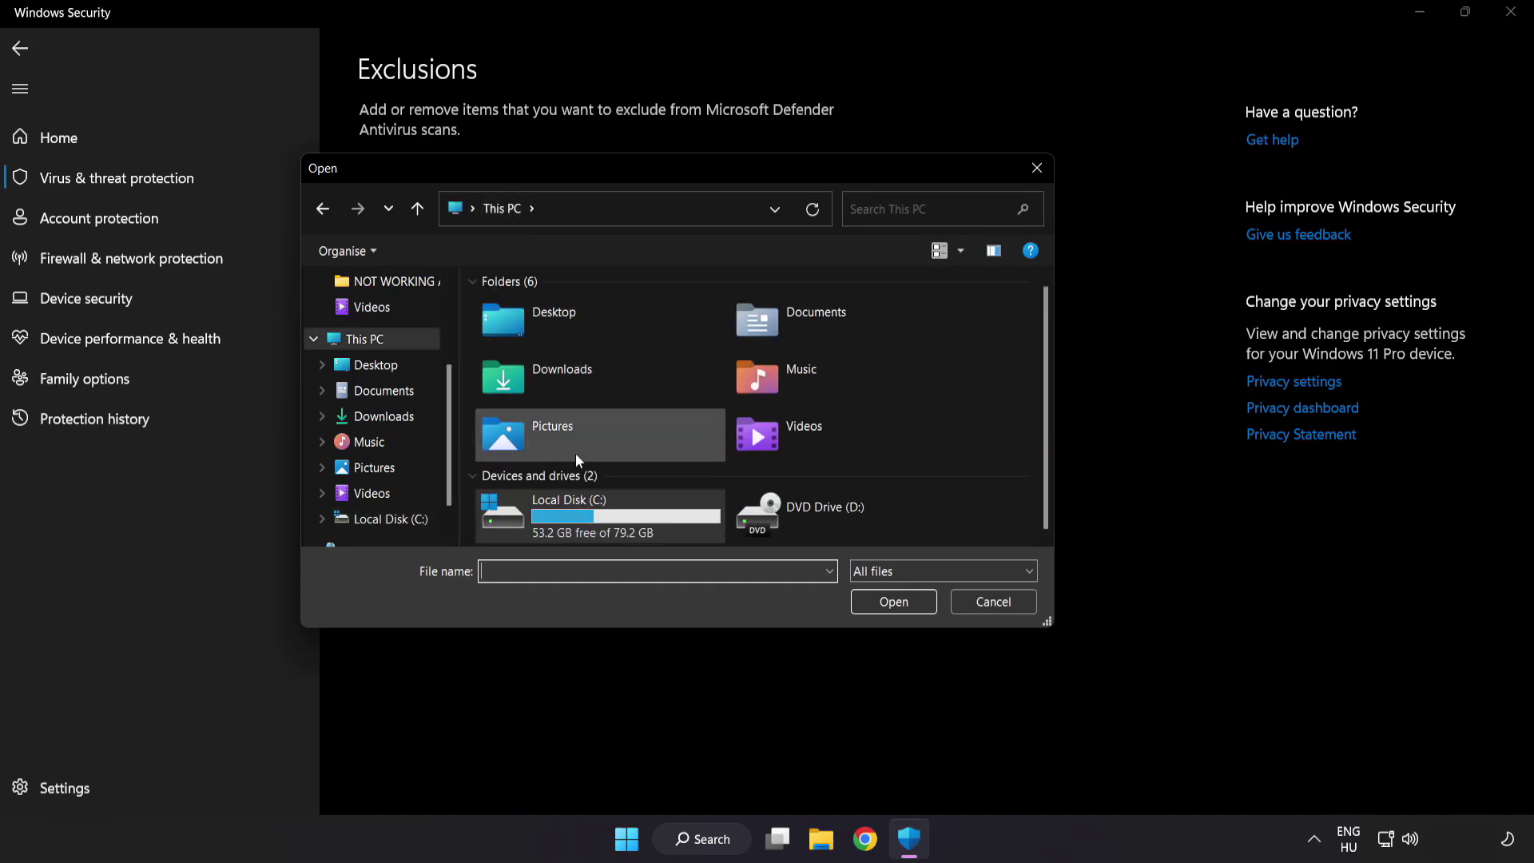
double_click(572, 519)
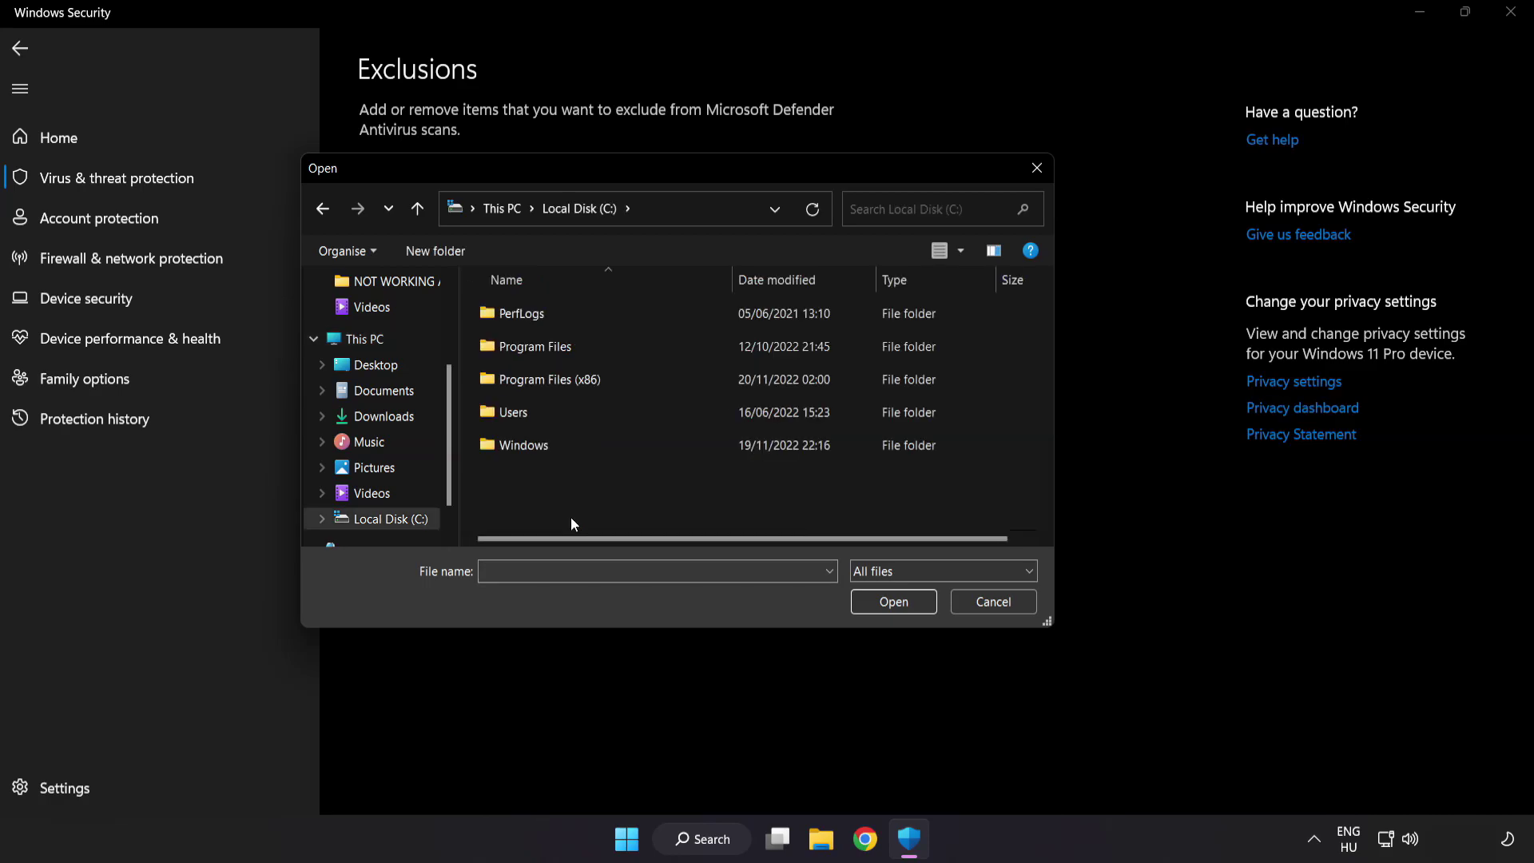
double_click(590, 370)
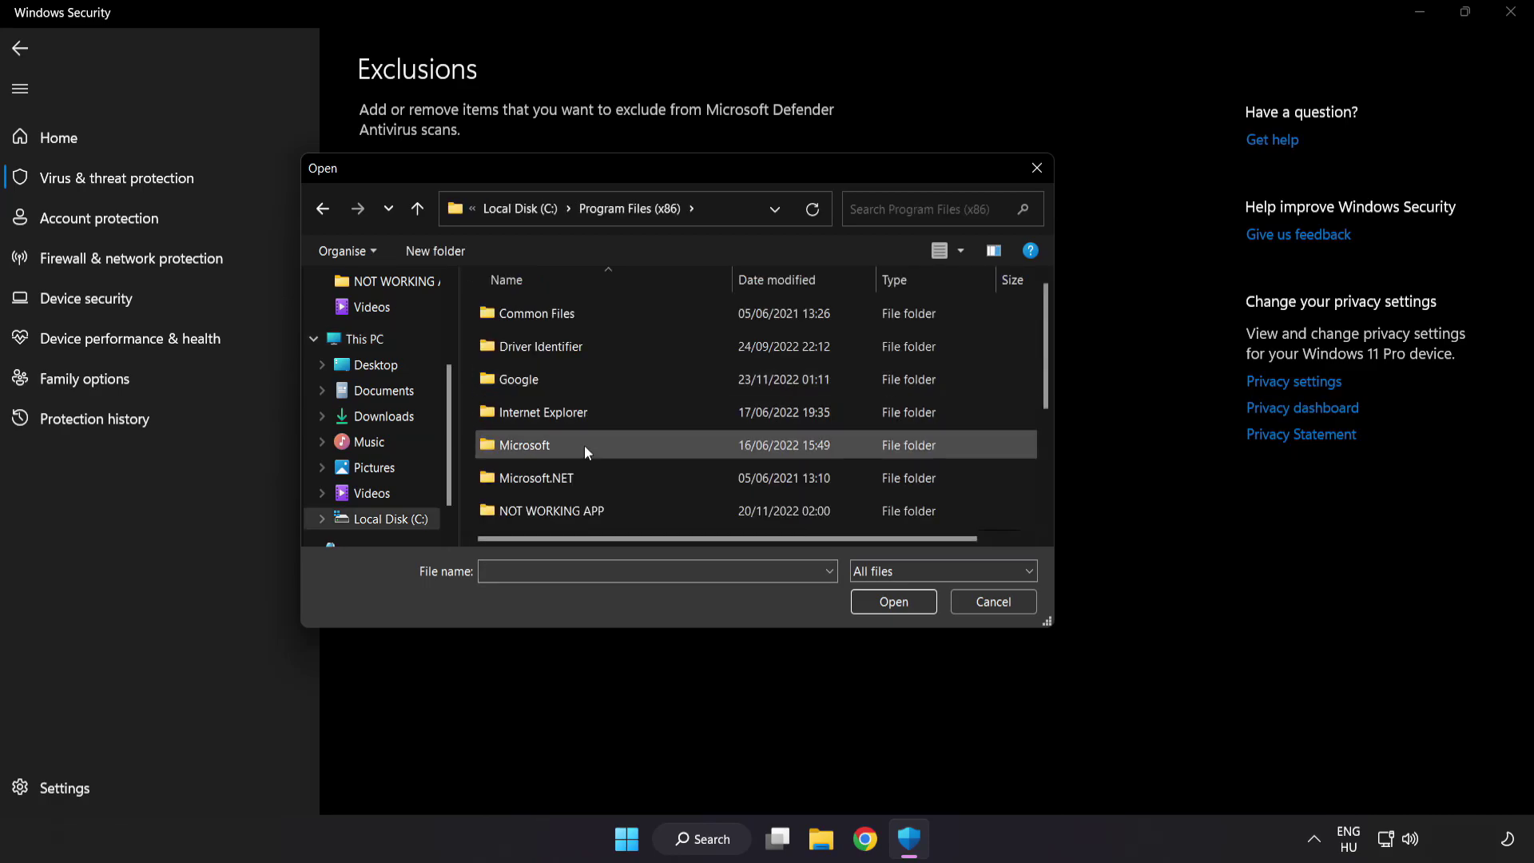
scroll(568, 512, down, 1)
click(547, 417)
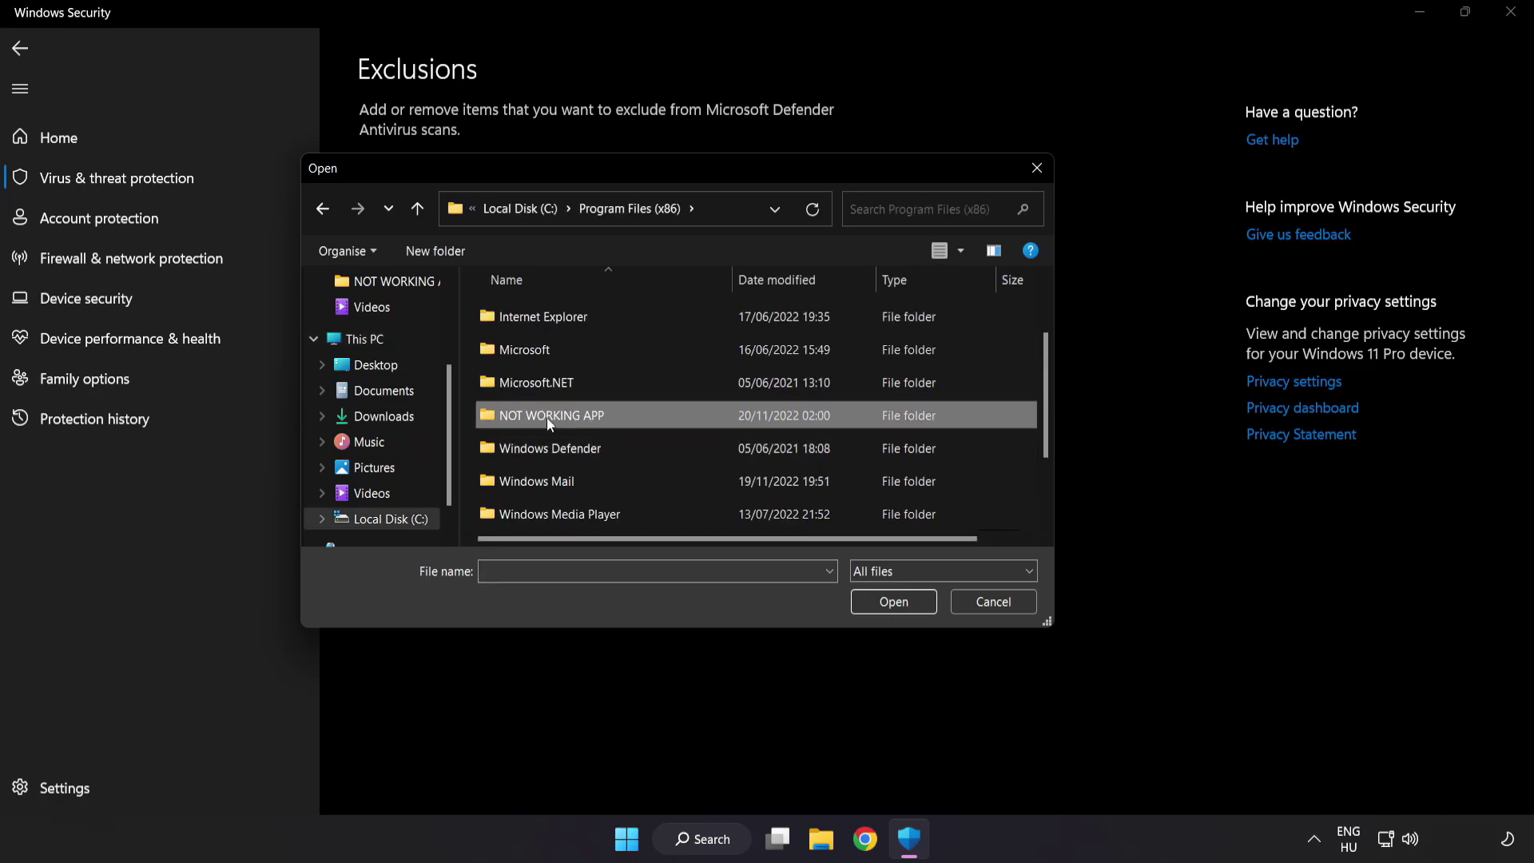
double_click(609, 415)
click(598, 318)
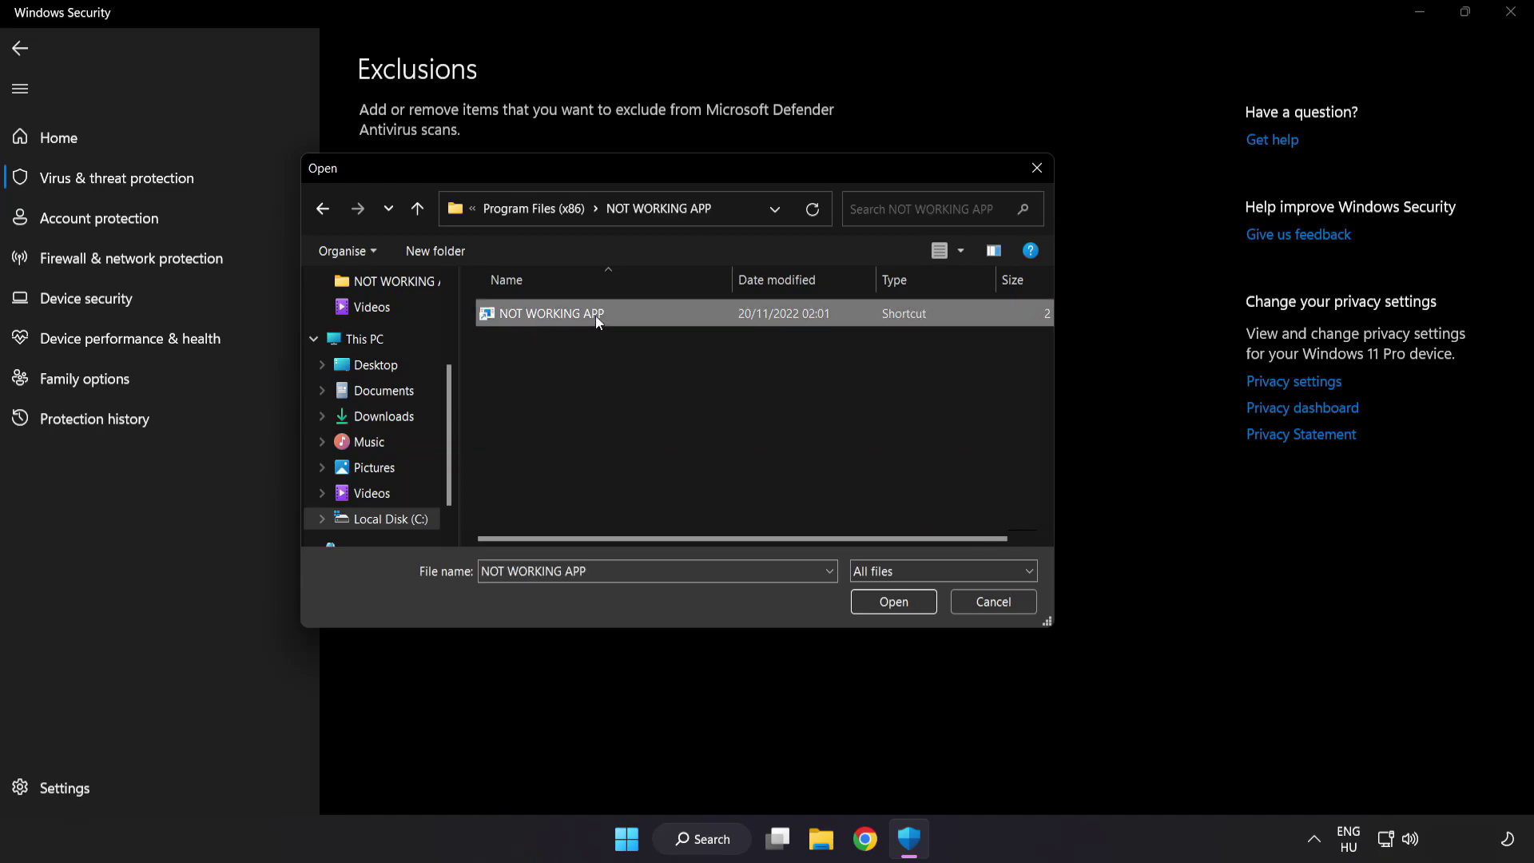
click(896, 608)
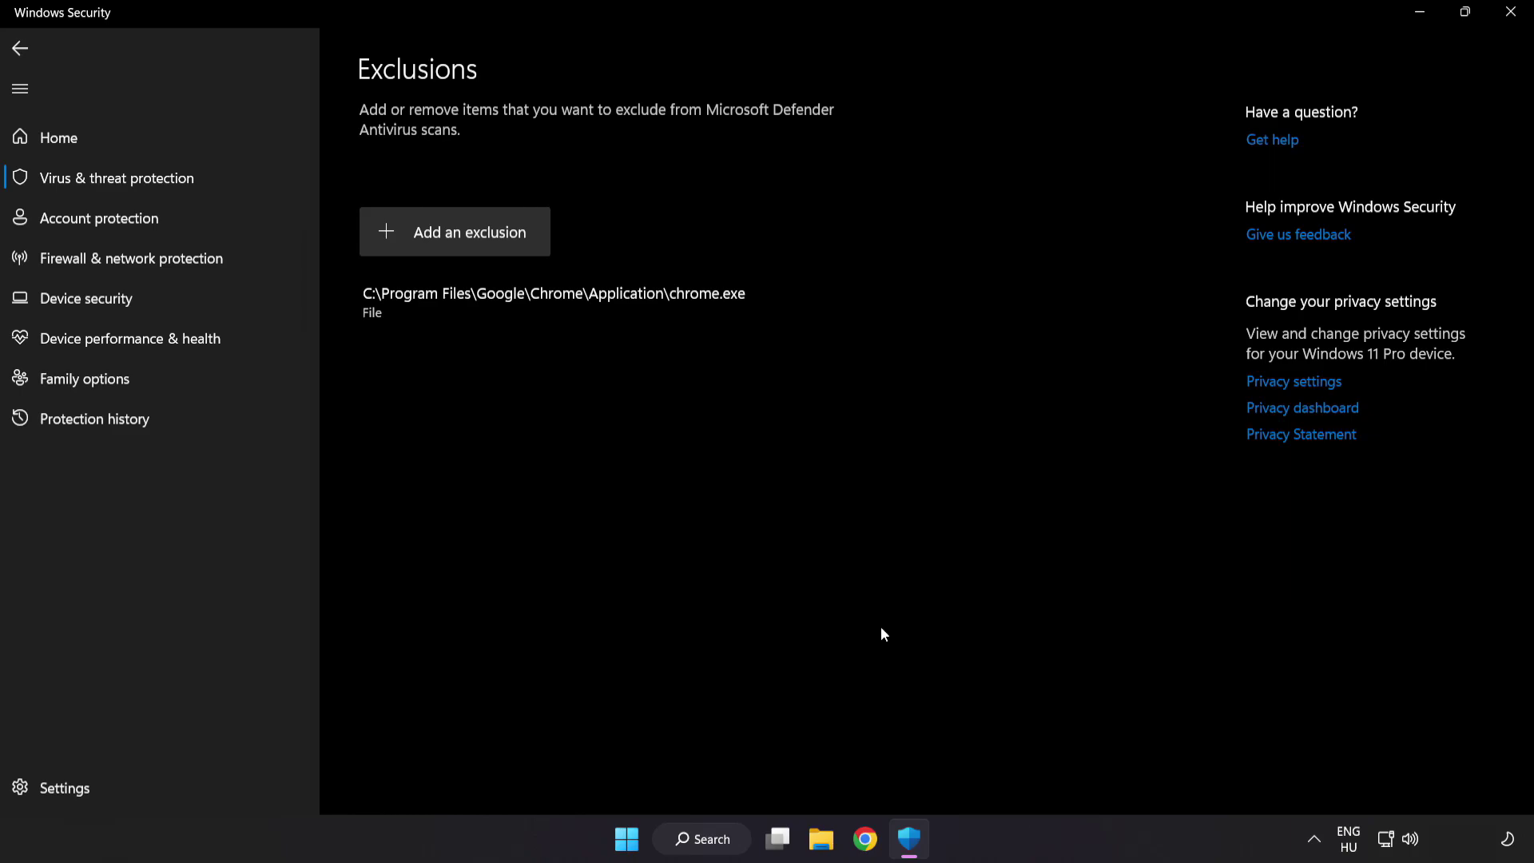
Close Windows Security and show the Start power options with Restart
click(1507, 25)
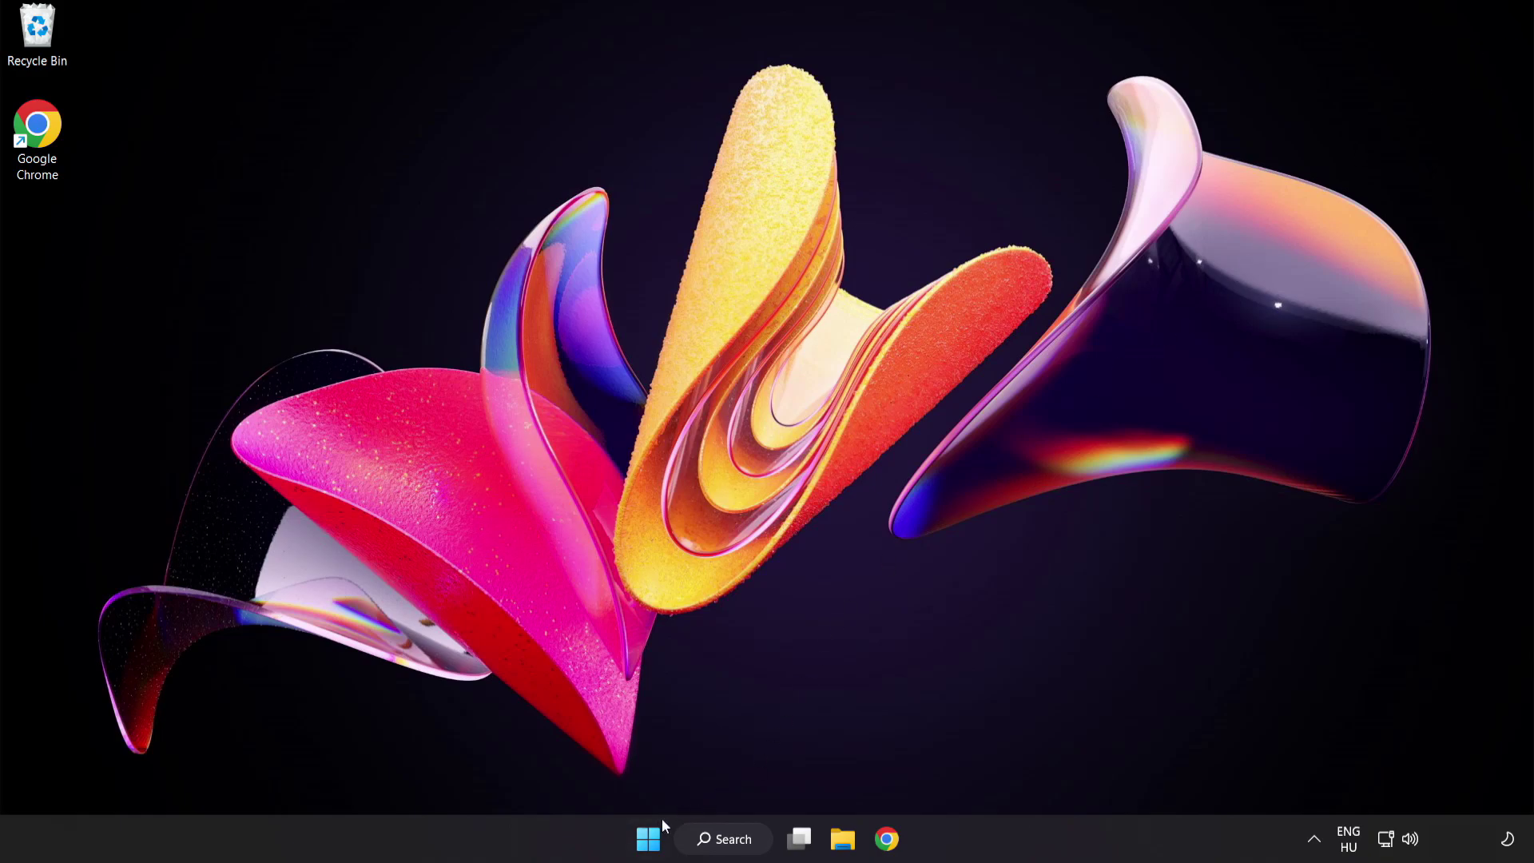
click(649, 837)
click(1022, 771)
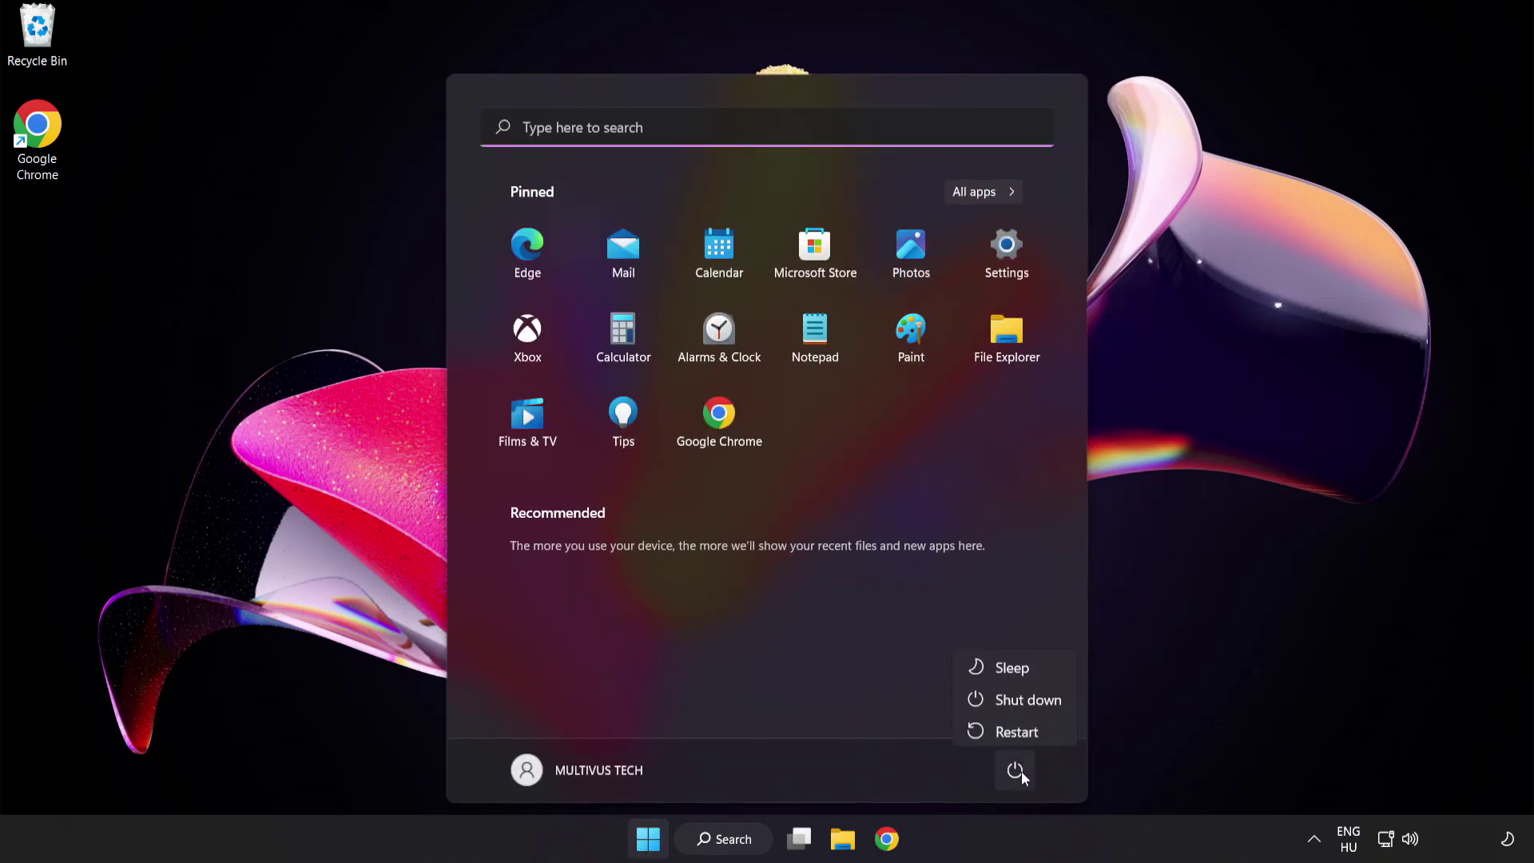